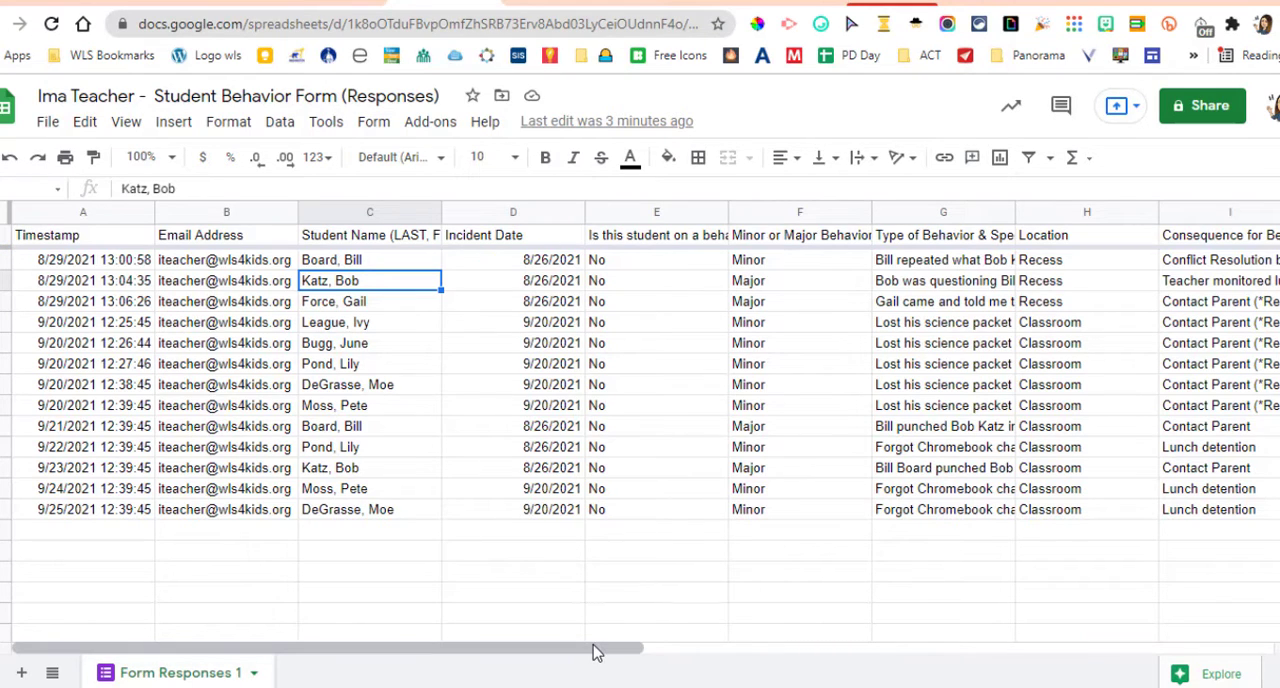
- Set up a range sort for the entire response sheet with a header row, sorting by Student Name from A to Z
{"action": "left_click_drag", "start_coordinate": [592, 652], "coordinate": [985, 662]}
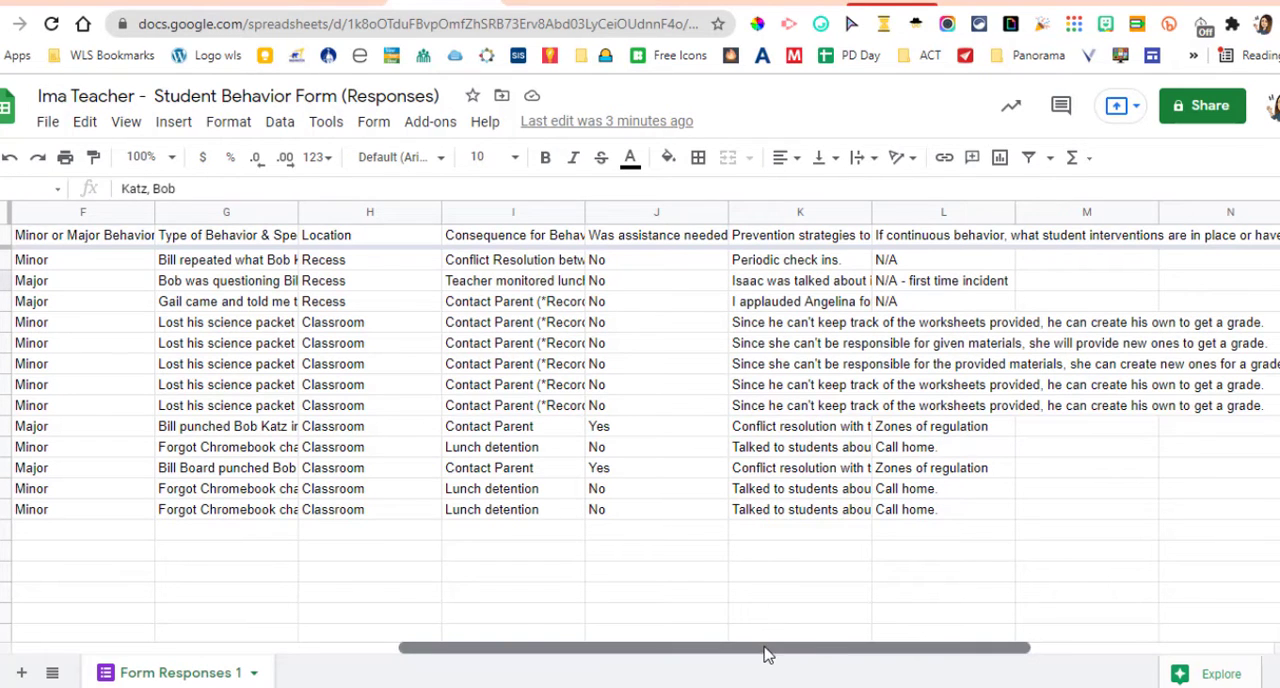
{"action": "left_click_drag", "start_coordinate": [766, 654], "coordinate": [340, 662]}
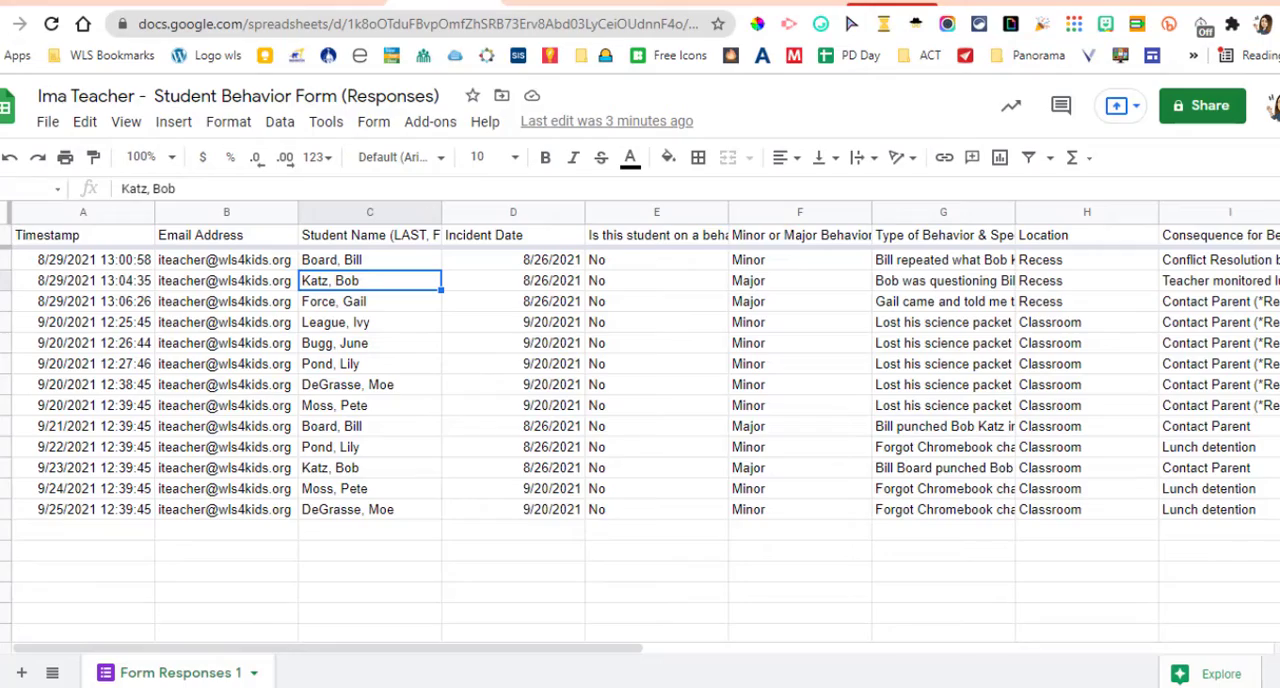
{"action": "left_click", "coordinate": [21, 223]}
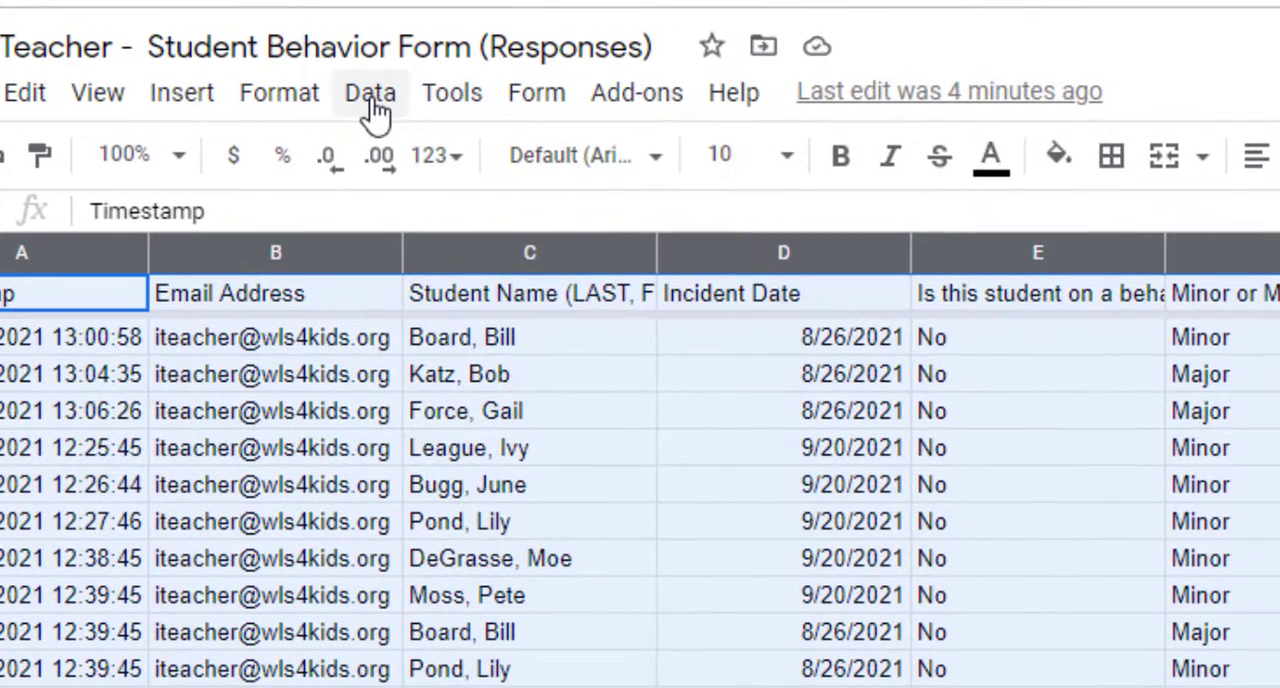
{"action": "left_click", "coordinate": [370, 93]}
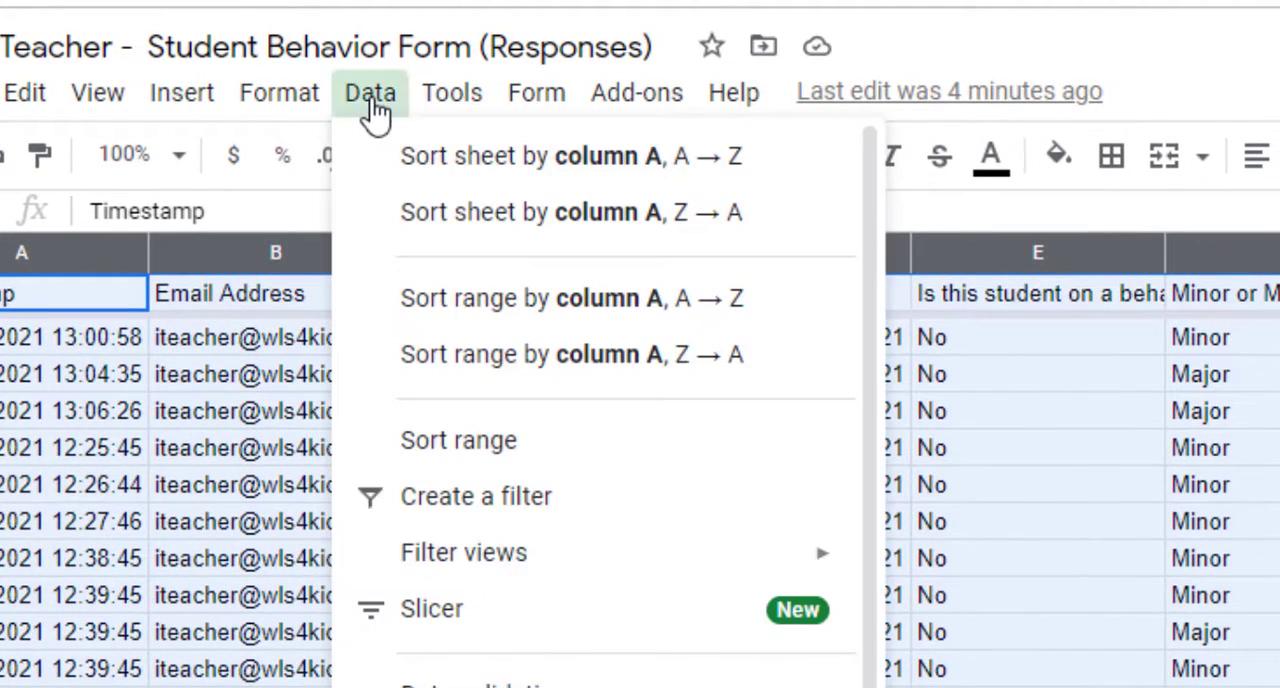
{"action": "left_click", "coordinate": [477, 455]}
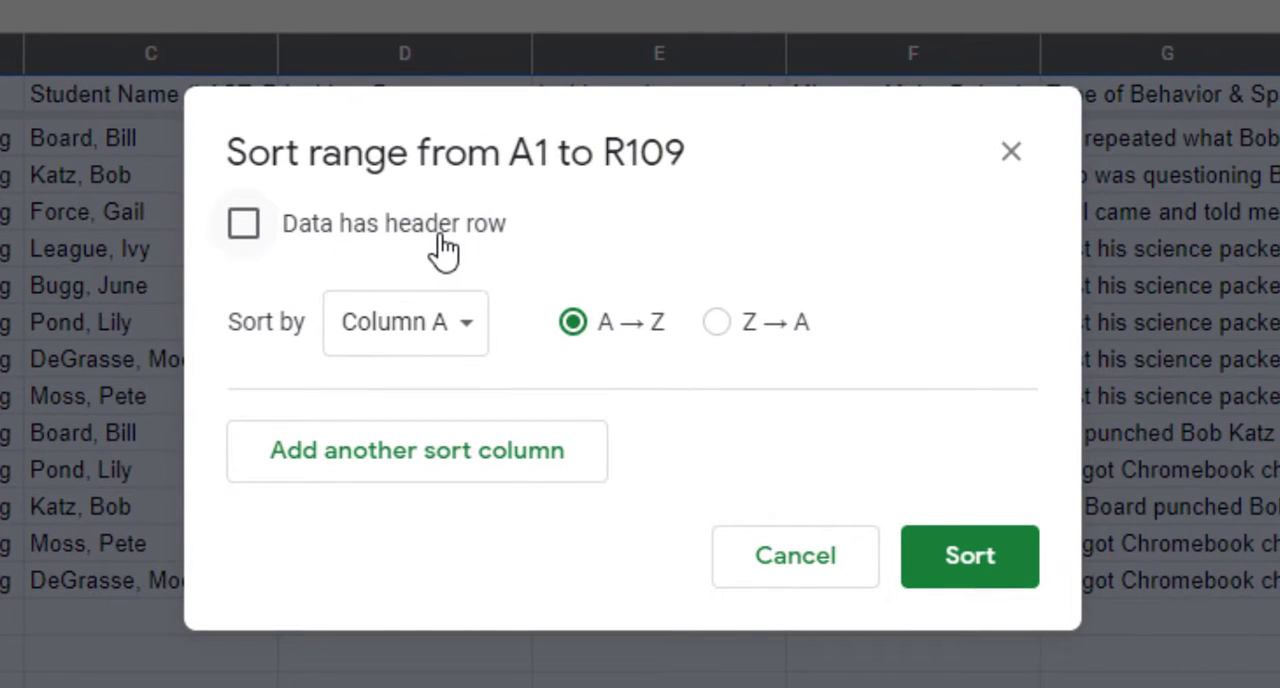
{"action": "left_click", "coordinate": [245, 228]}
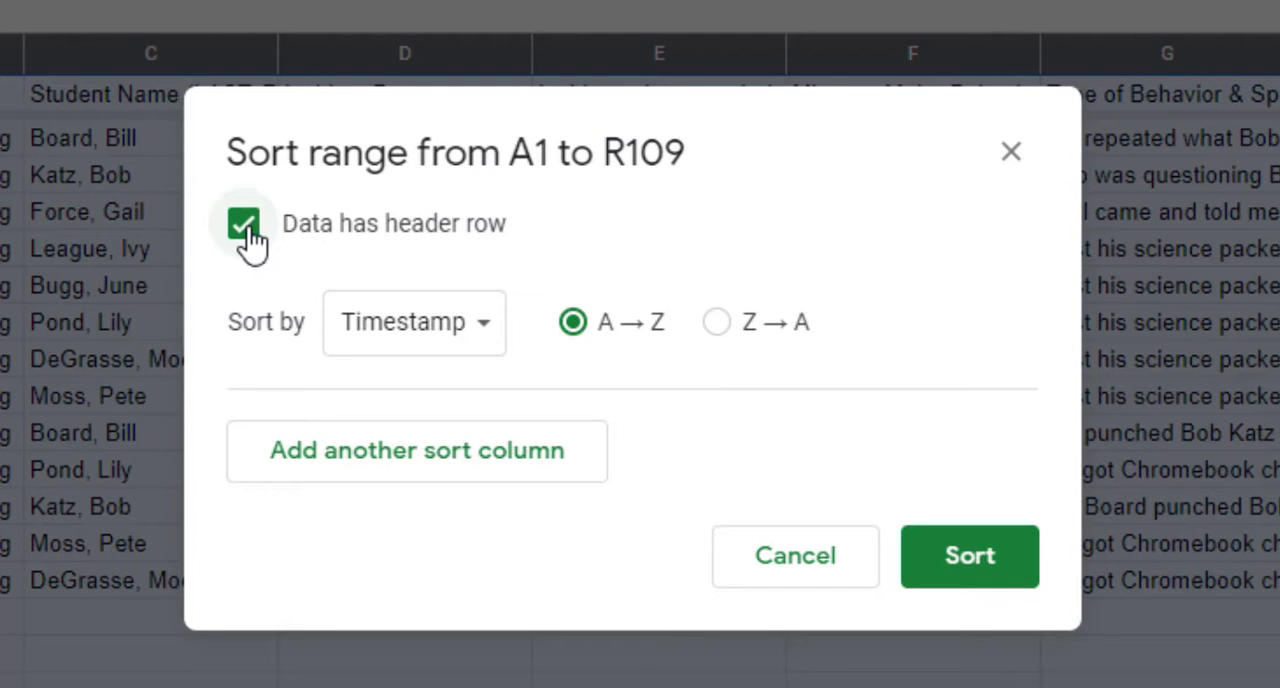
{"action": "left_click", "coordinate": [428, 339]}
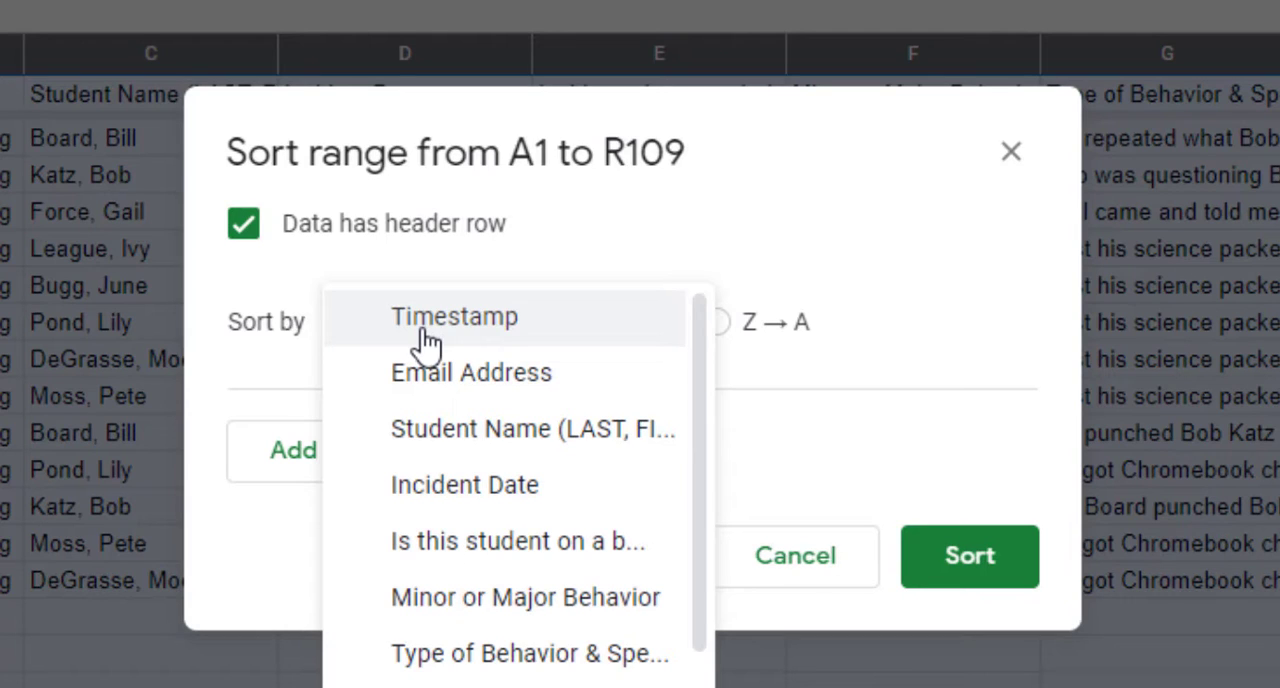
{"action": "left_click", "coordinate": [548, 447]}
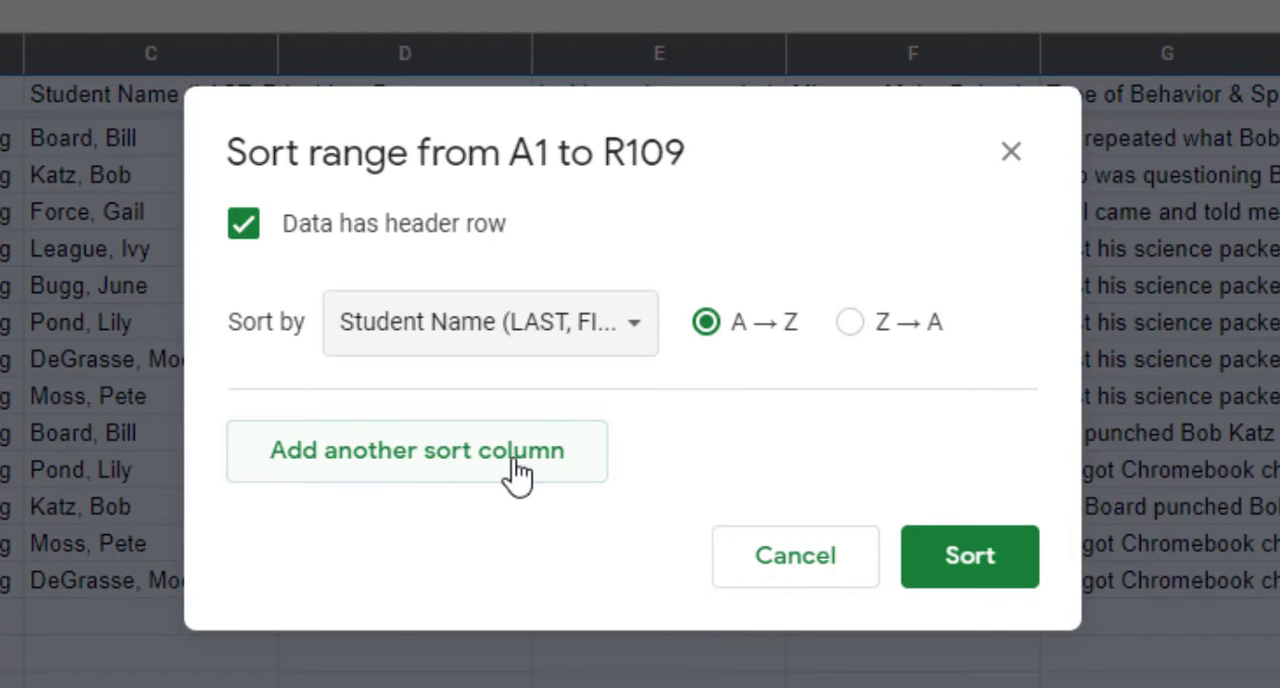
{"action": "left_click", "coordinate": [455, 470]}
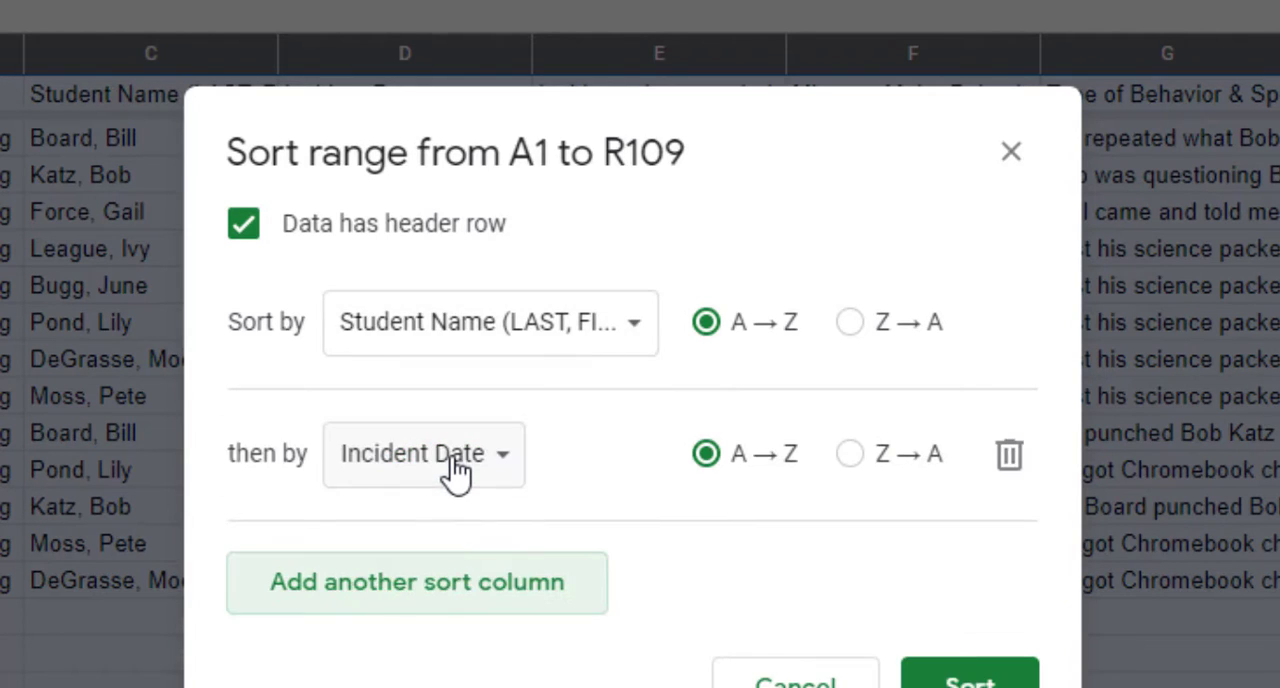
{"action": "left_click", "coordinate": [450, 465]}
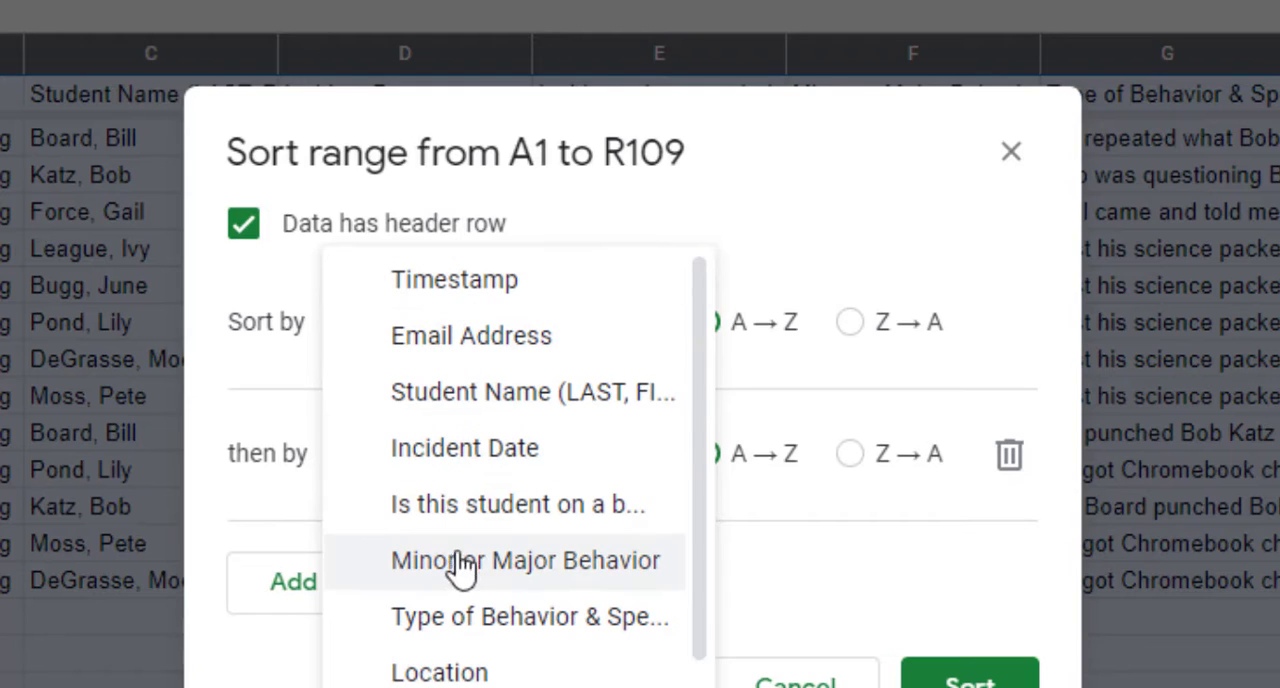
{"action": "scroll", "coordinate": [493, 655], "scroll_direction": "down", "scroll_amount": 2}
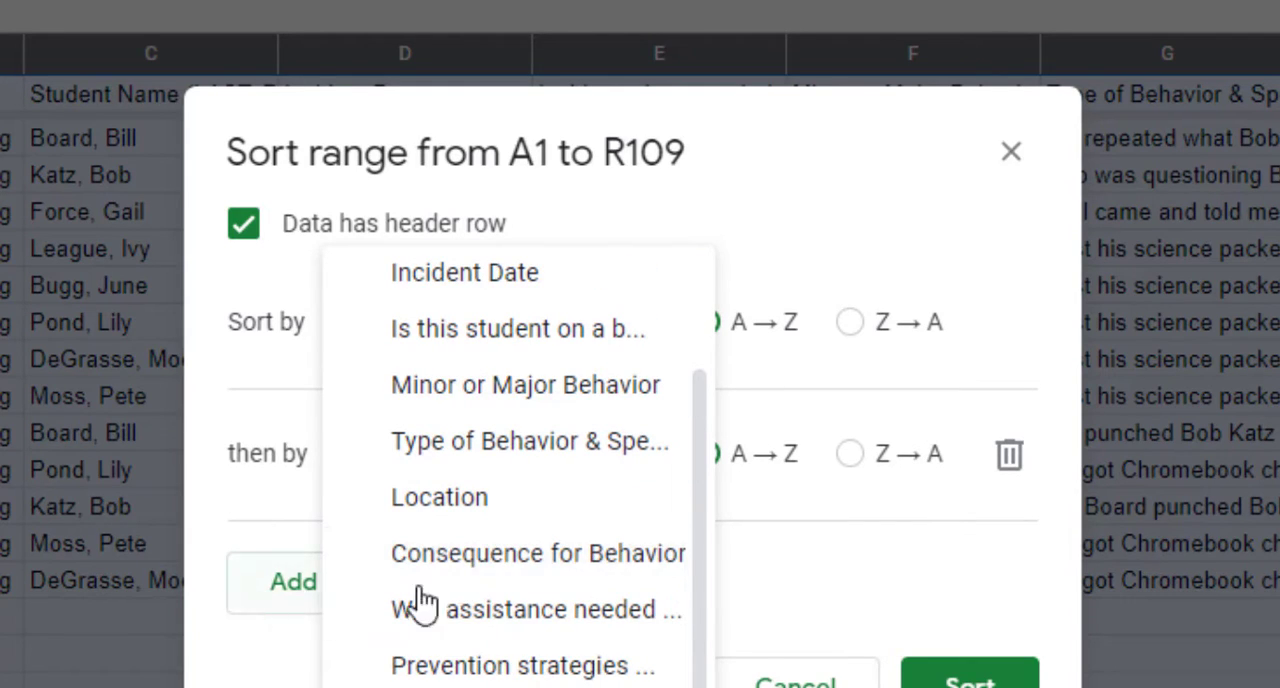
{"action": "left_click", "coordinate": [1010, 455]}
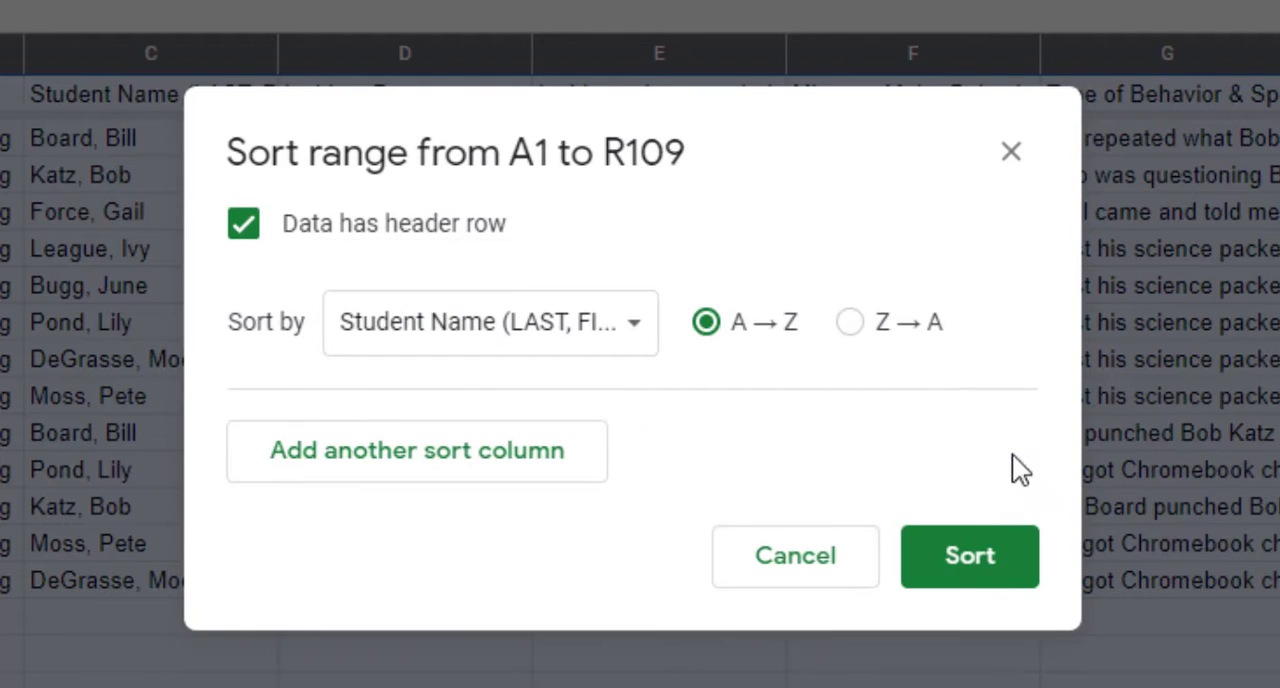
- Apply the sort by student name, and undo it to restore the original row order
{"action": "left_click", "coordinate": [970, 557]}
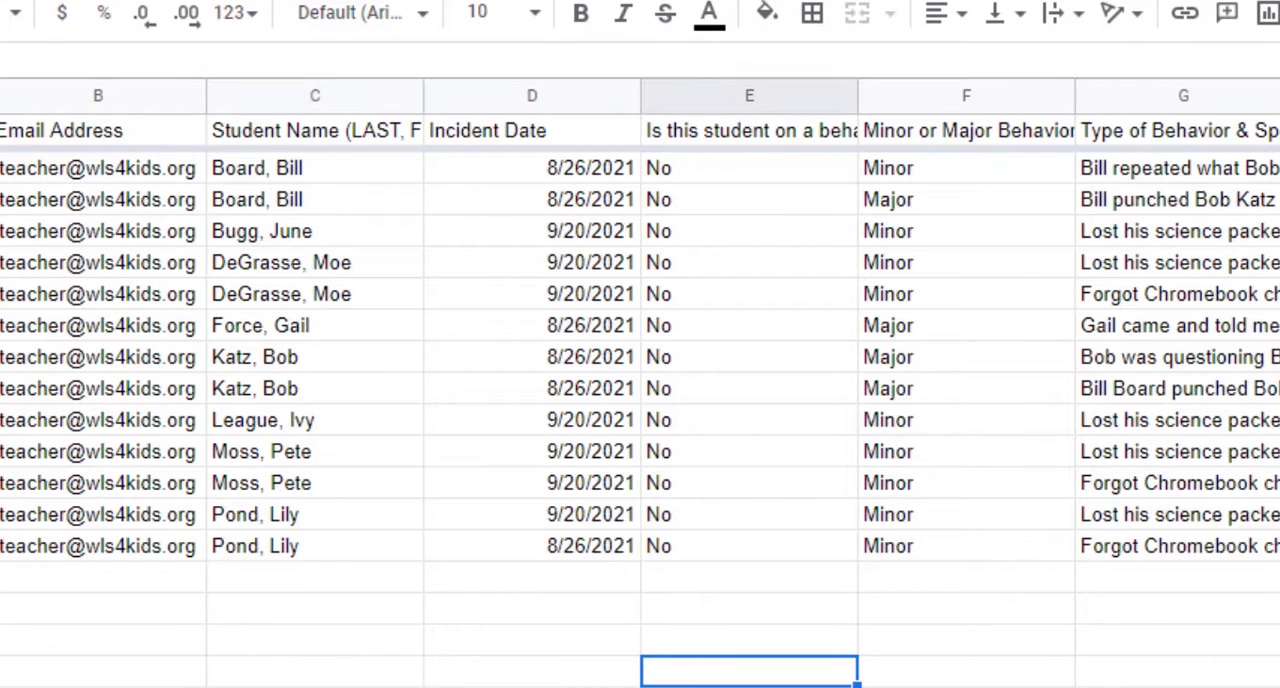
{"action": "key", "text": "ctrl+z"}
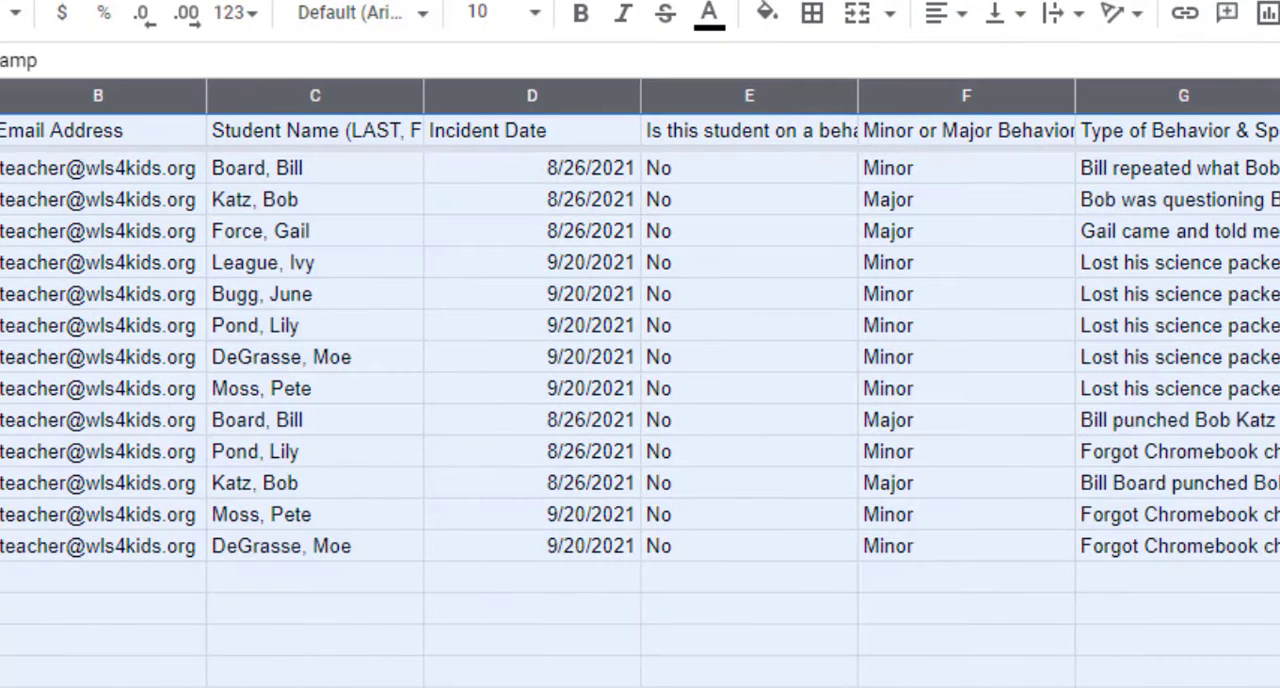
{"action": "left_click", "coordinate": [366, 645]}
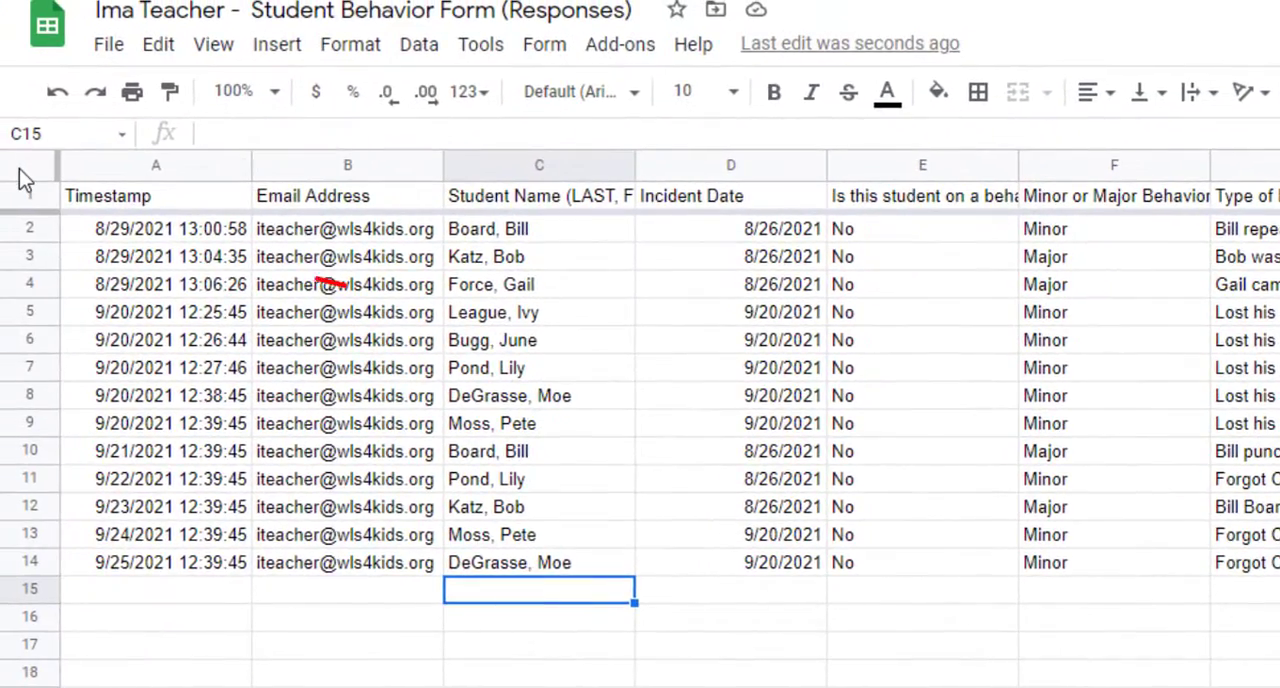
- Create a filter covering the entire response sheet
{"action": "left_click", "coordinate": [19, 168]}
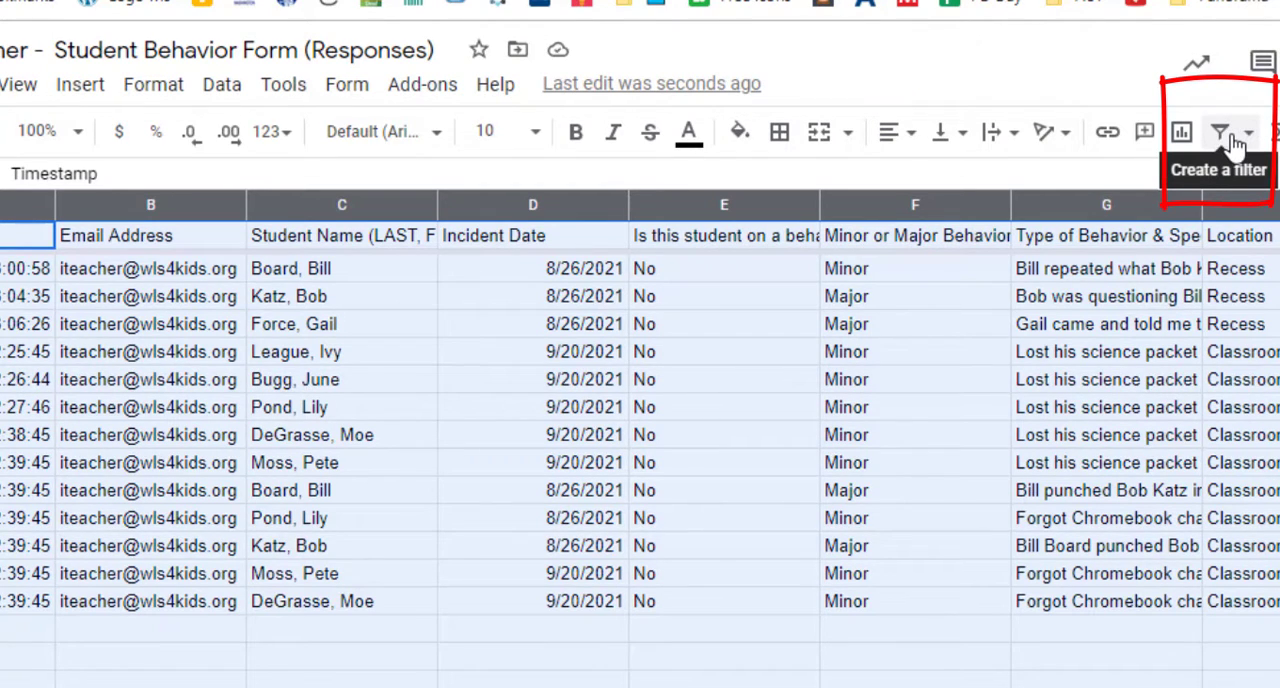
{"action": "left_click", "coordinate": [224, 90]}
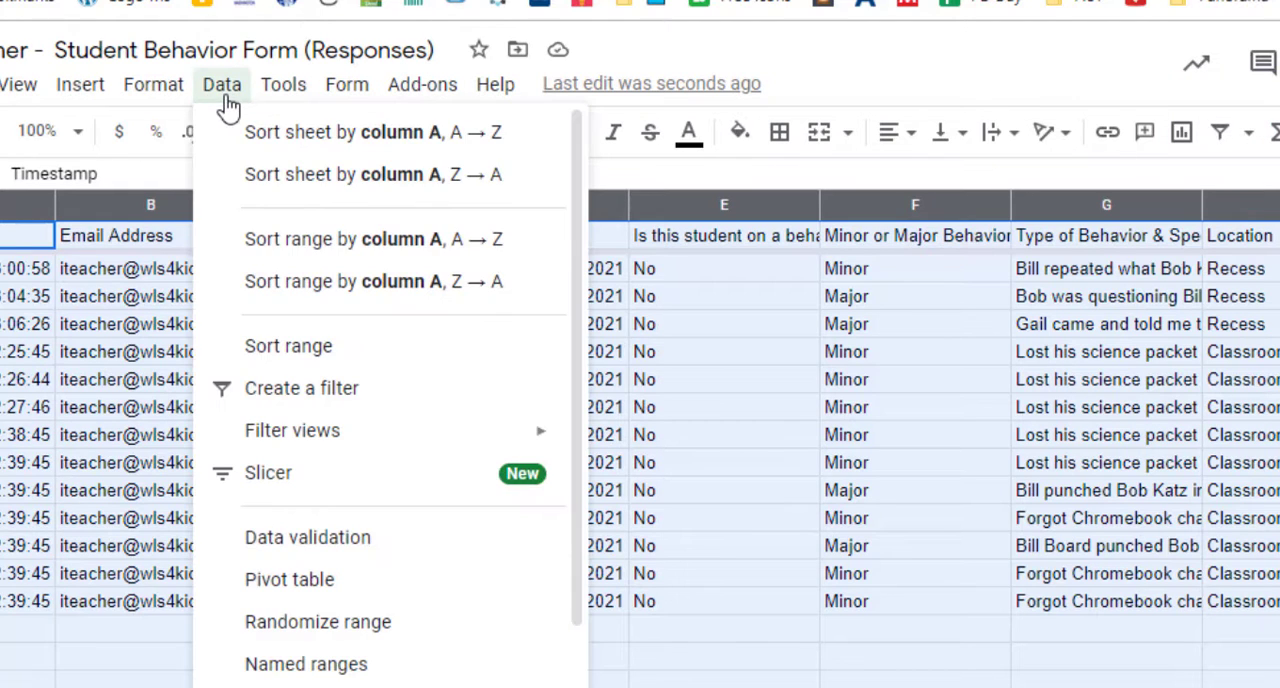
{"action": "left_click", "coordinate": [275, 398]}
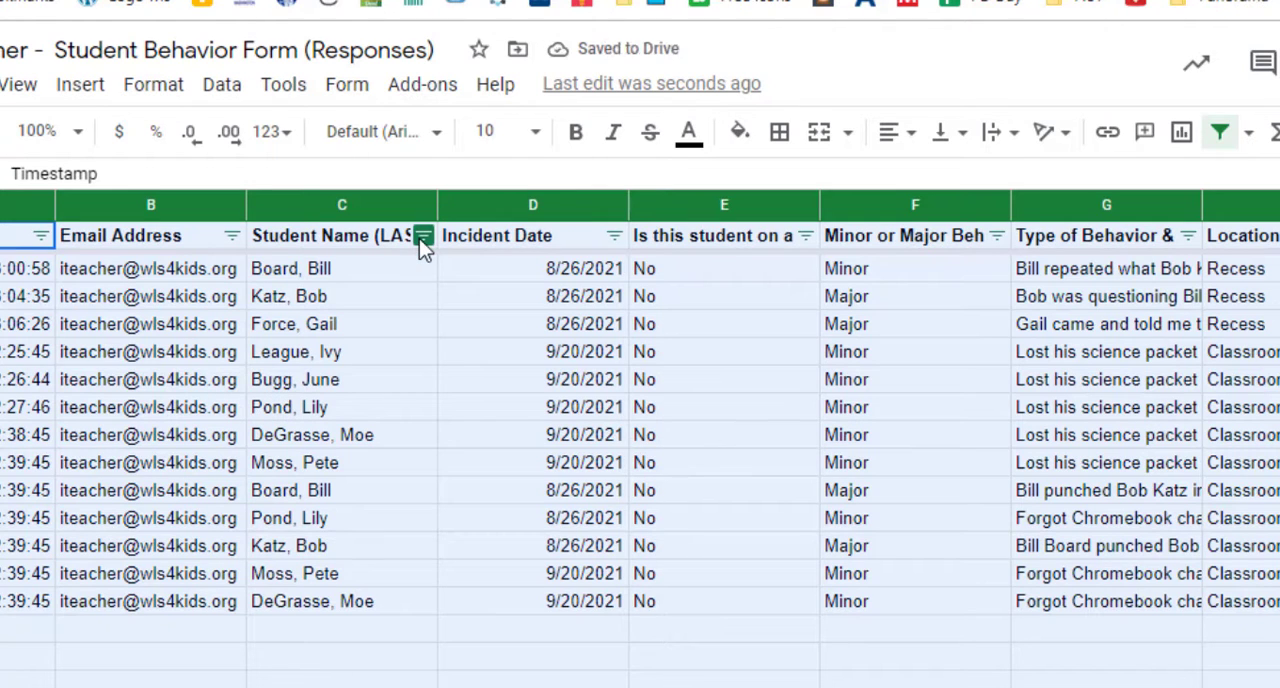
{"action": "left_click", "coordinate": [421, 330]}
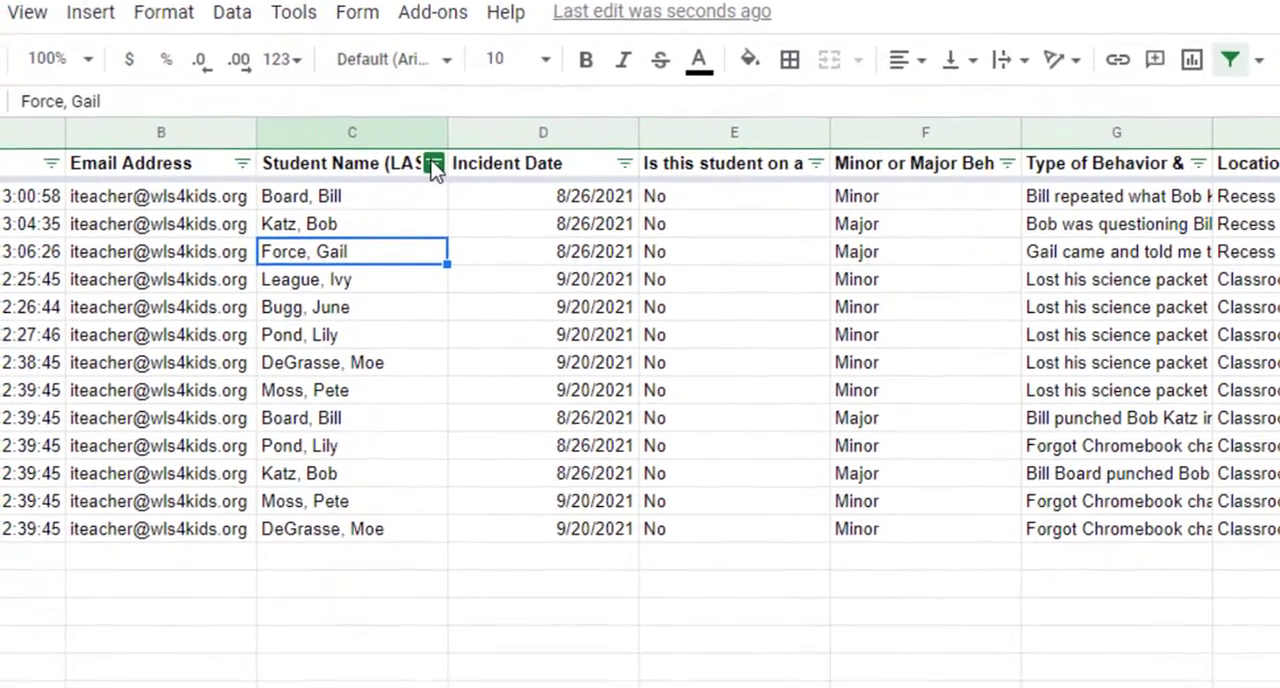
- Filter the Student Name column by values to only the first listed student and review the matching incident records across all columns
{"action": "left_click", "coordinate": [425, 221]}
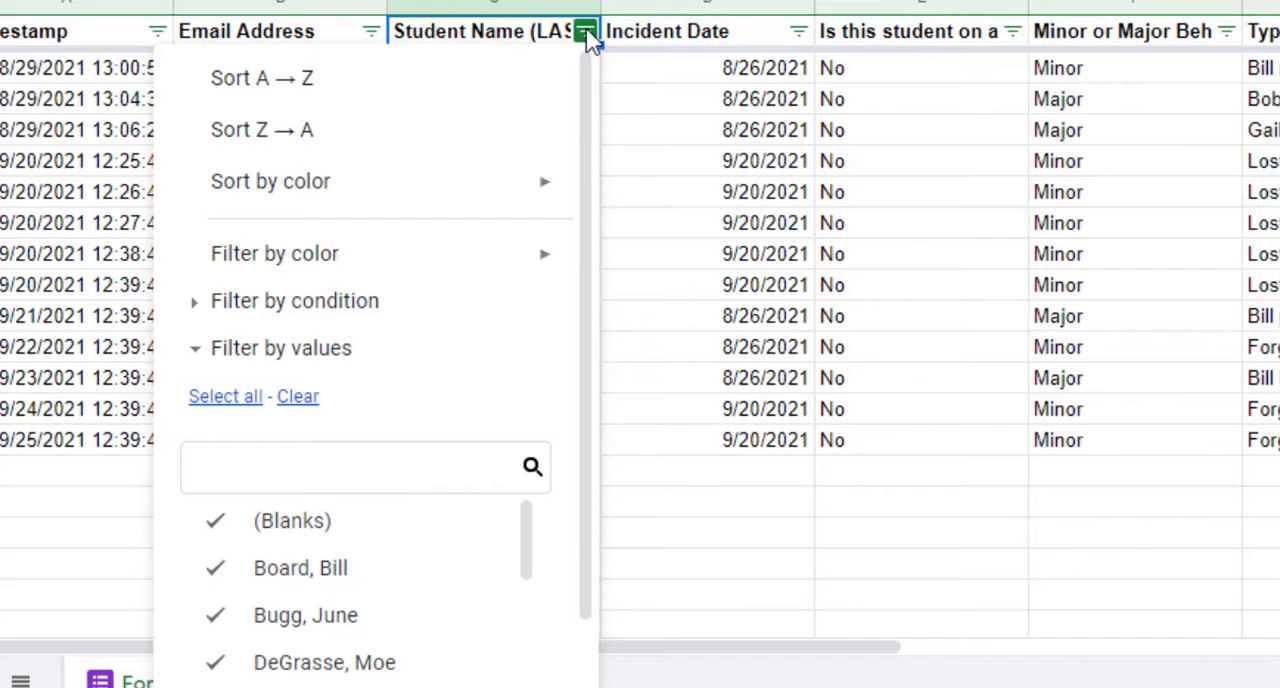
{"action": "left_click", "coordinate": [648, 201]}
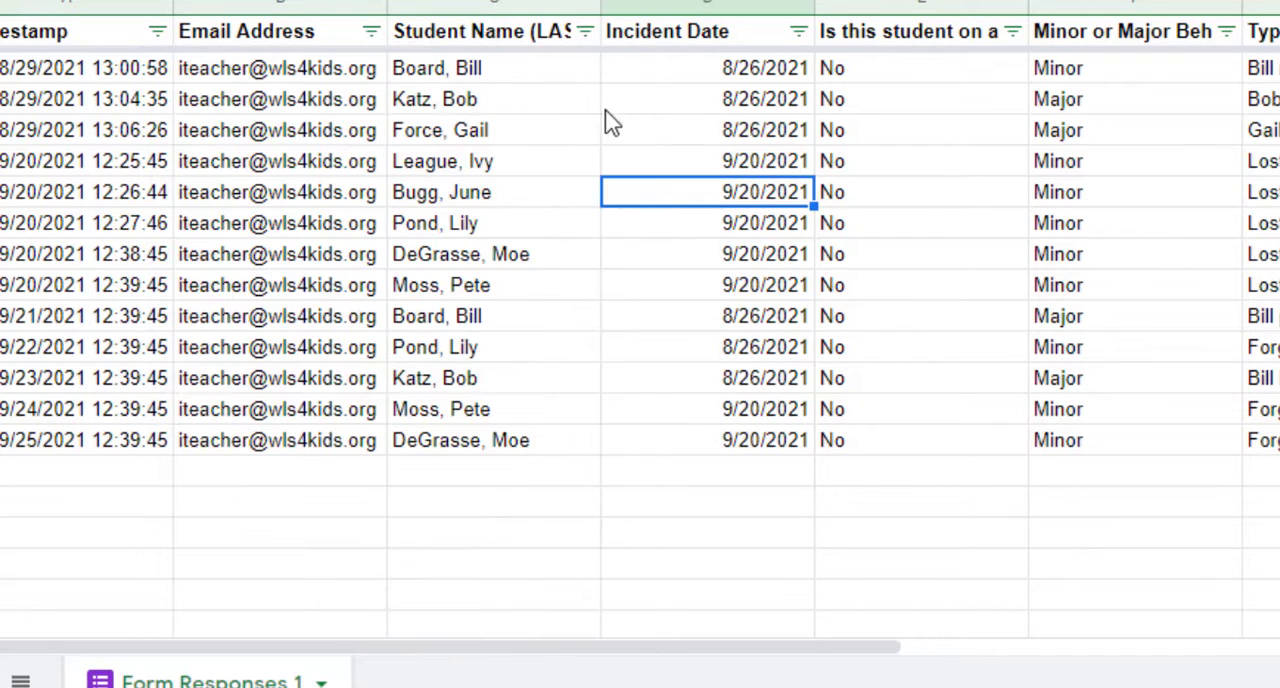
{"action": "left_click", "coordinate": [585, 36]}
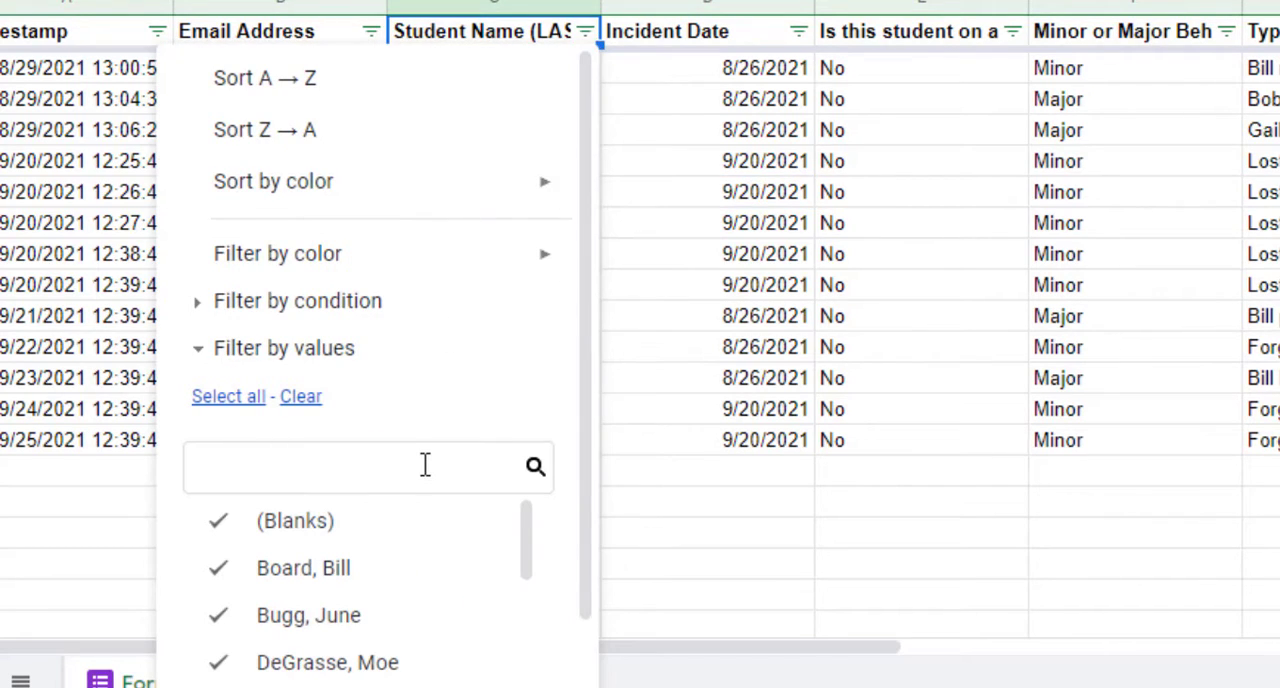
{"action": "scroll", "coordinate": [423, 463], "scroll_direction": "down", "scroll_amount": 1}
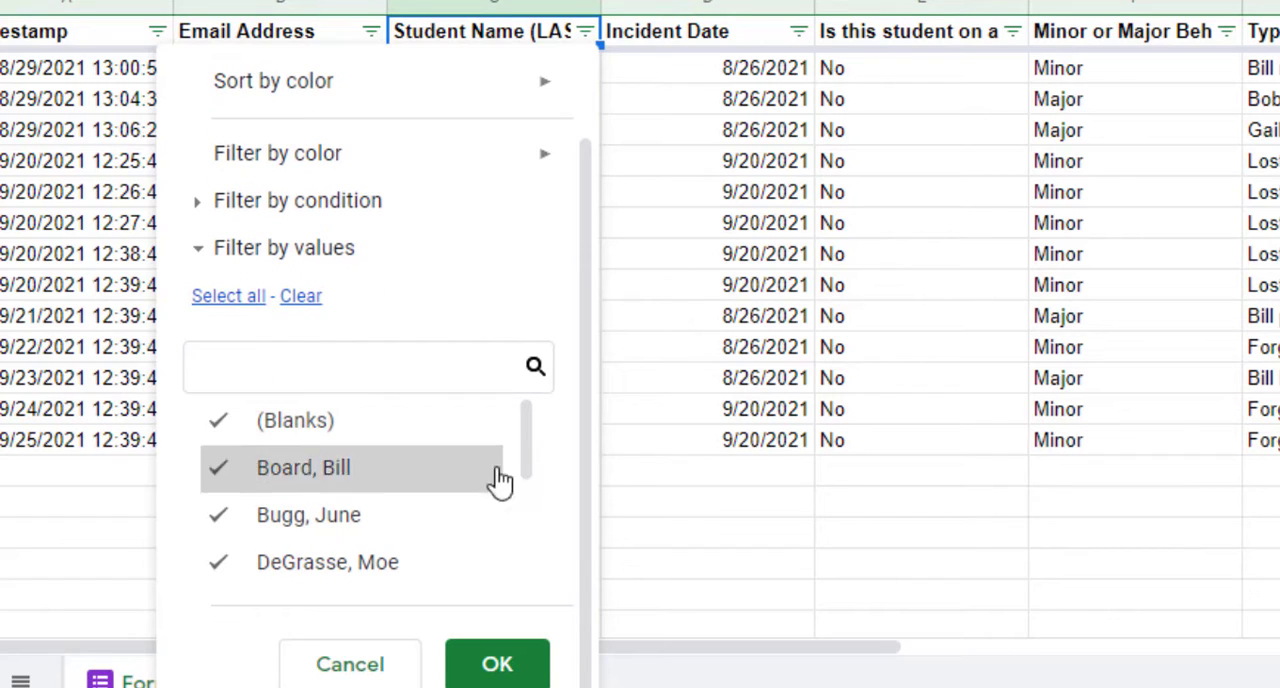
{"action": "left_click_drag", "start_coordinate": [526, 420], "coordinate": [526, 456]}
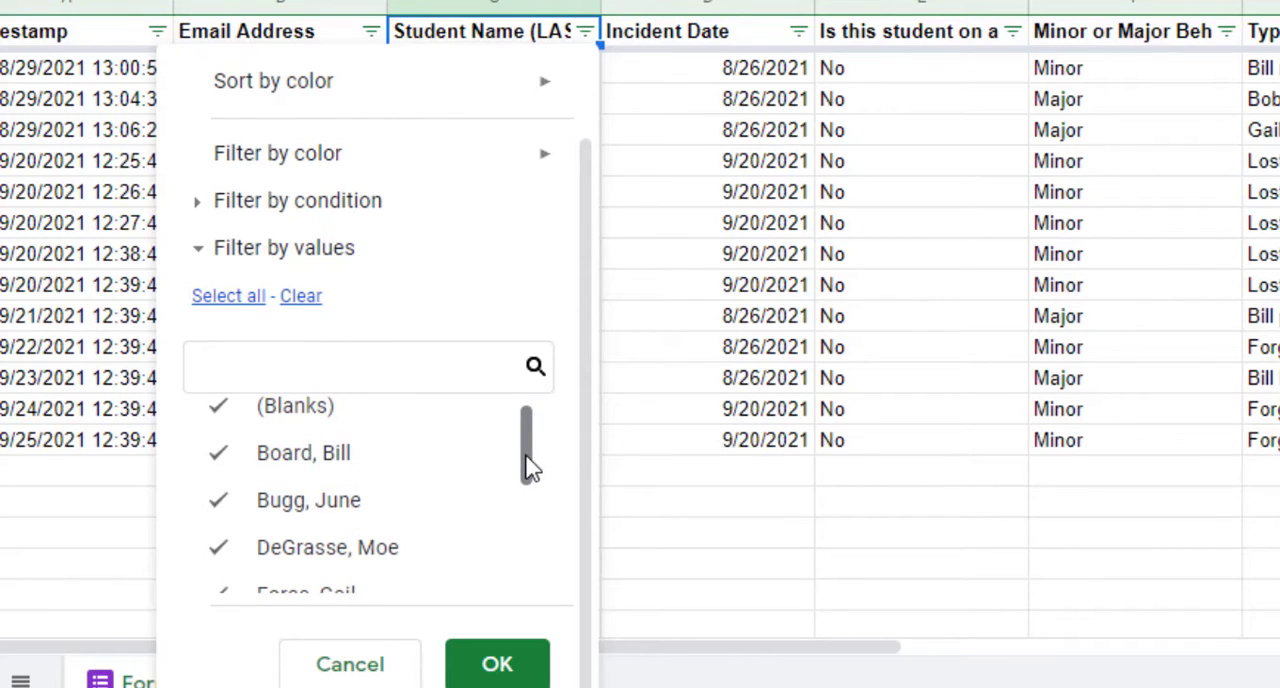
{"action": "left_click", "coordinate": [301, 297]}
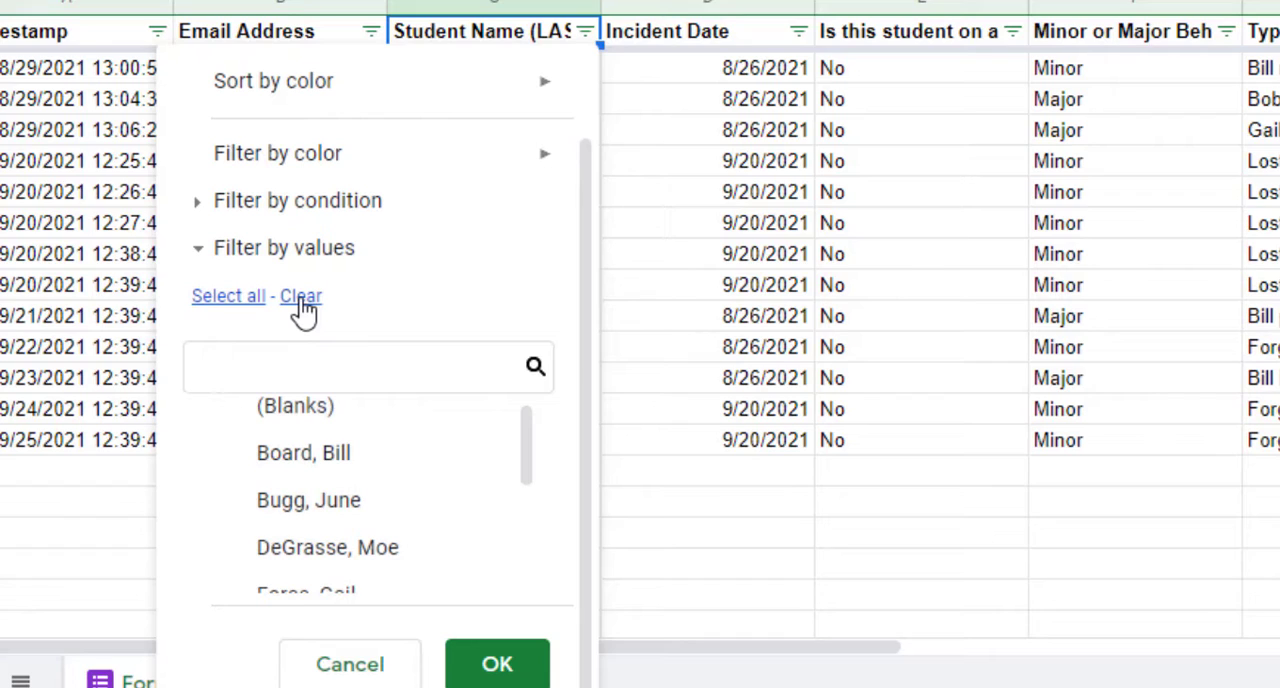
{"action": "left_click_drag", "start_coordinate": [524, 461], "coordinate": [526, 464]}
{"action": "left_click", "coordinate": [246, 450]}
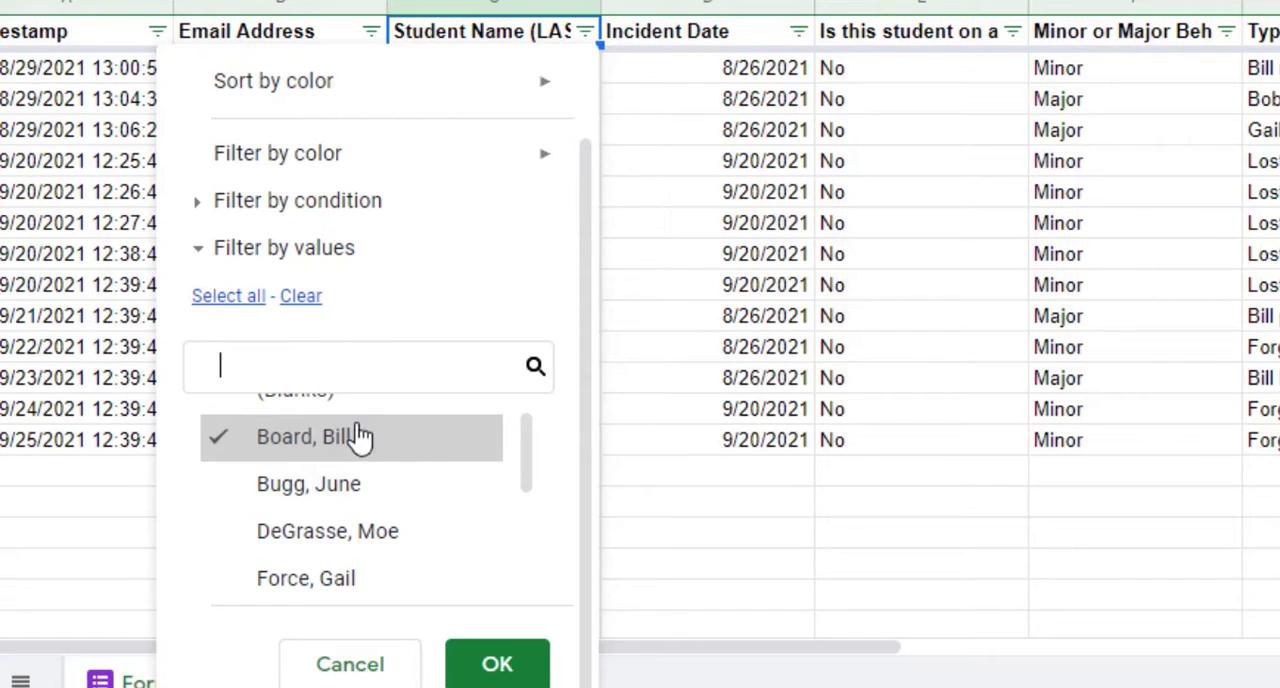
{"action": "left_click", "coordinate": [498, 664]}
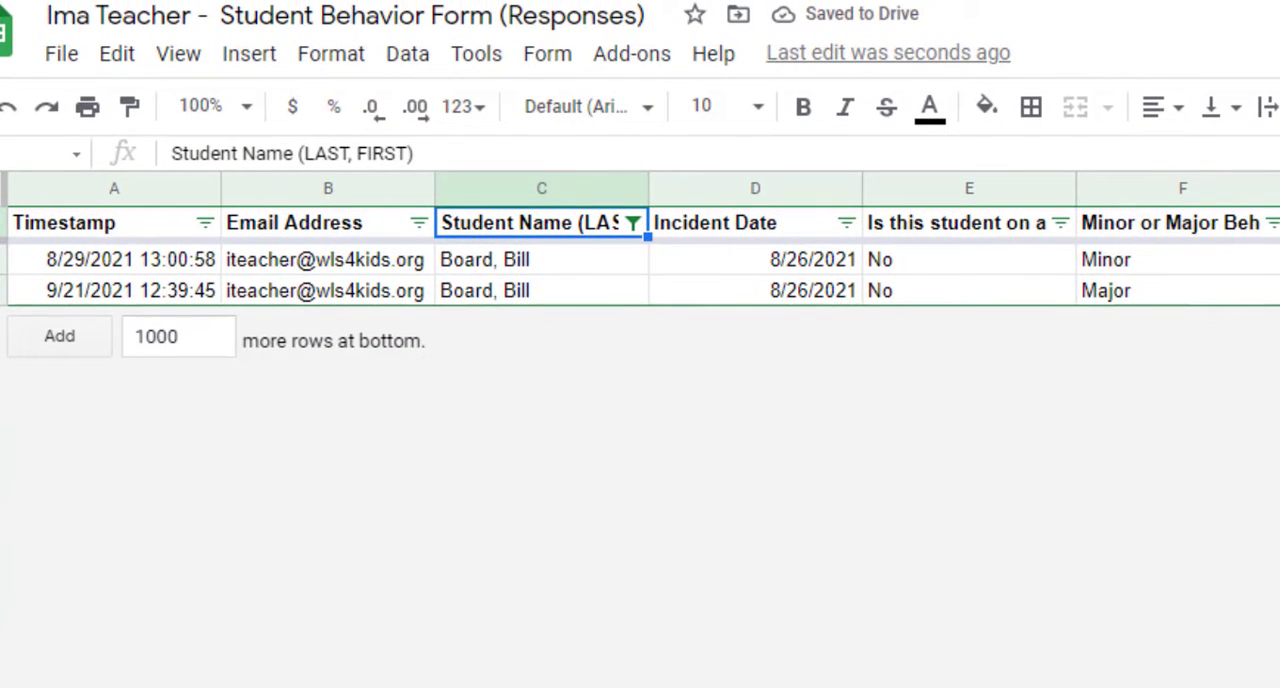
{"action": "scroll", "coordinate": [553, 243], "scroll_direction": "right", "scroll_amount": 10}
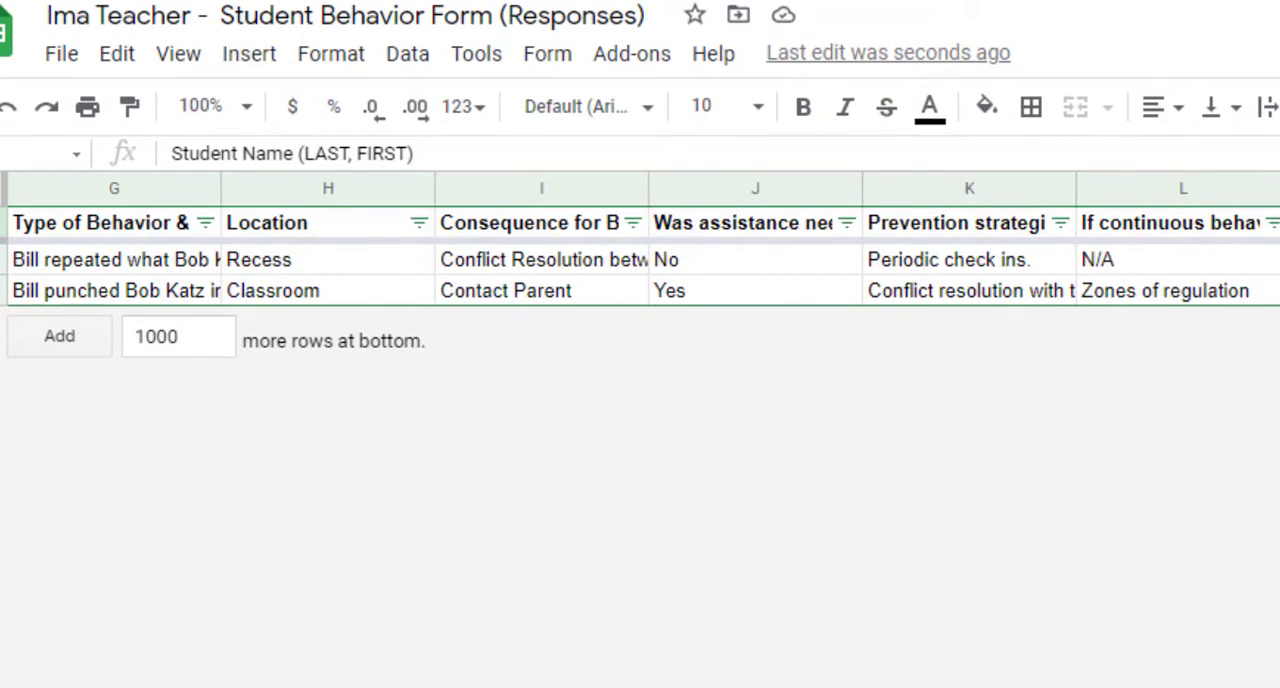
{"action": "scroll", "coordinate": [553, 243], "scroll_direction": "left", "scroll_amount": 10}
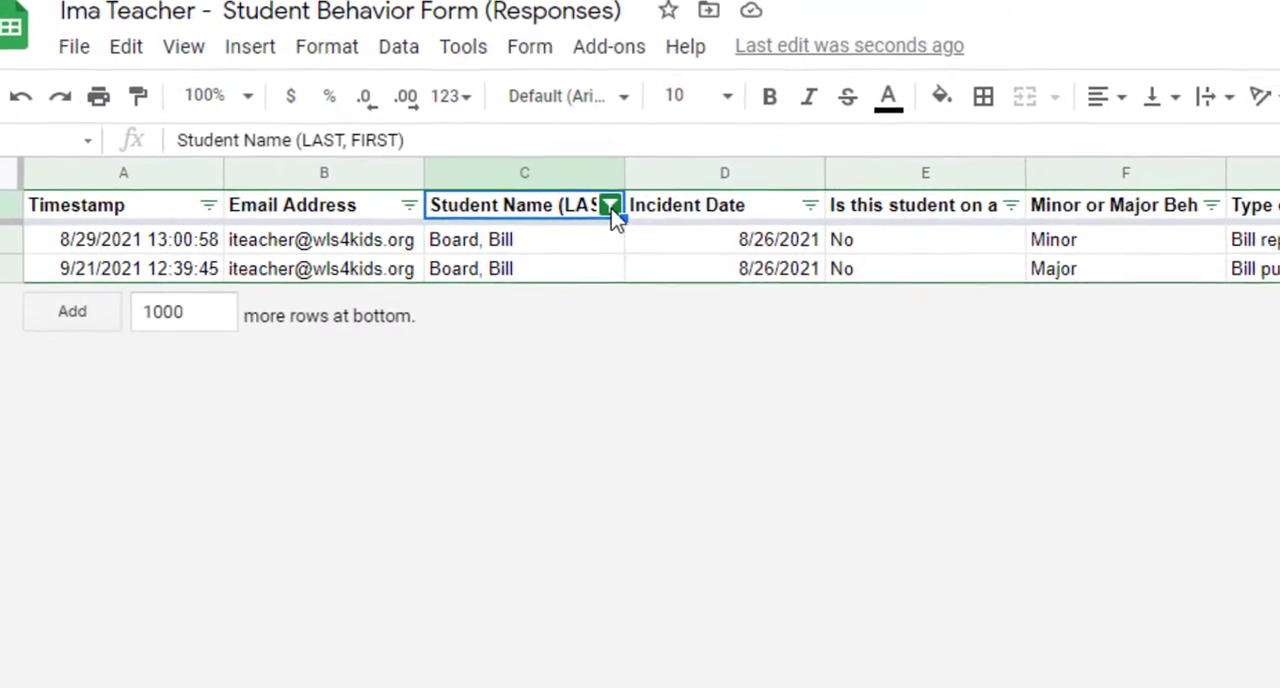
- Reselect all values in the Student Name filter and turn the sheet's filter off
{"action": "left_click", "coordinate": [591, 190]}
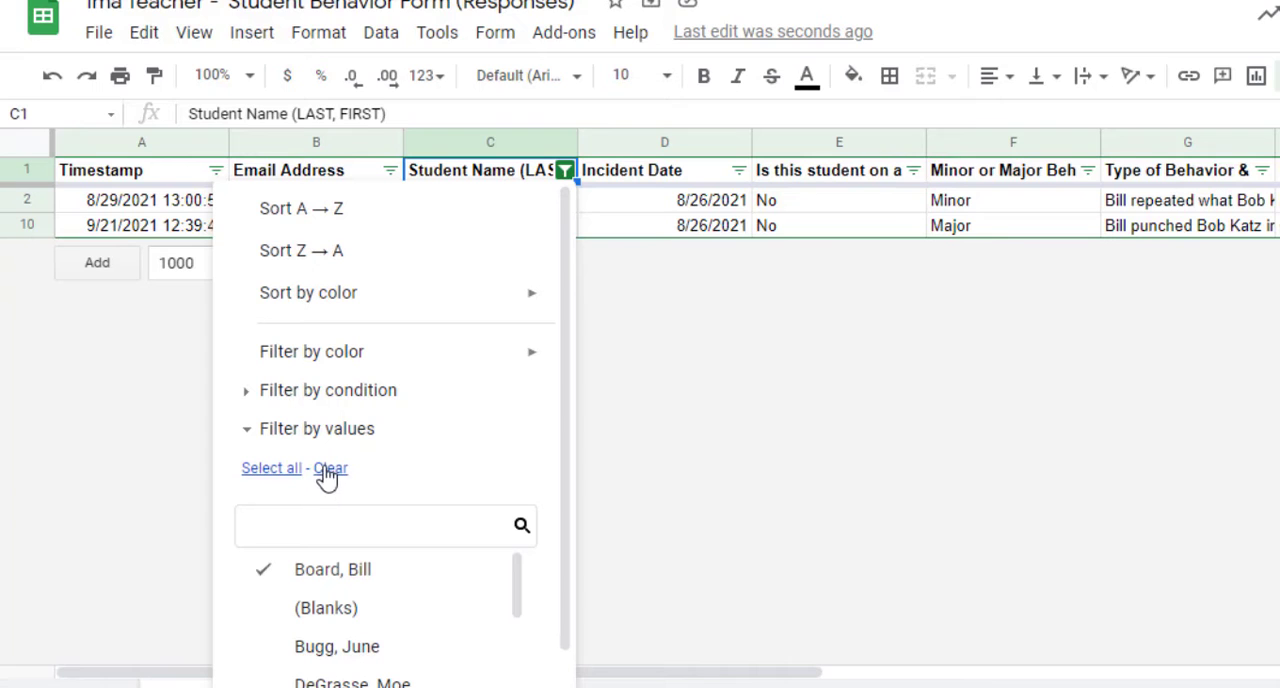
{"action": "left_click", "coordinate": [276, 470]}
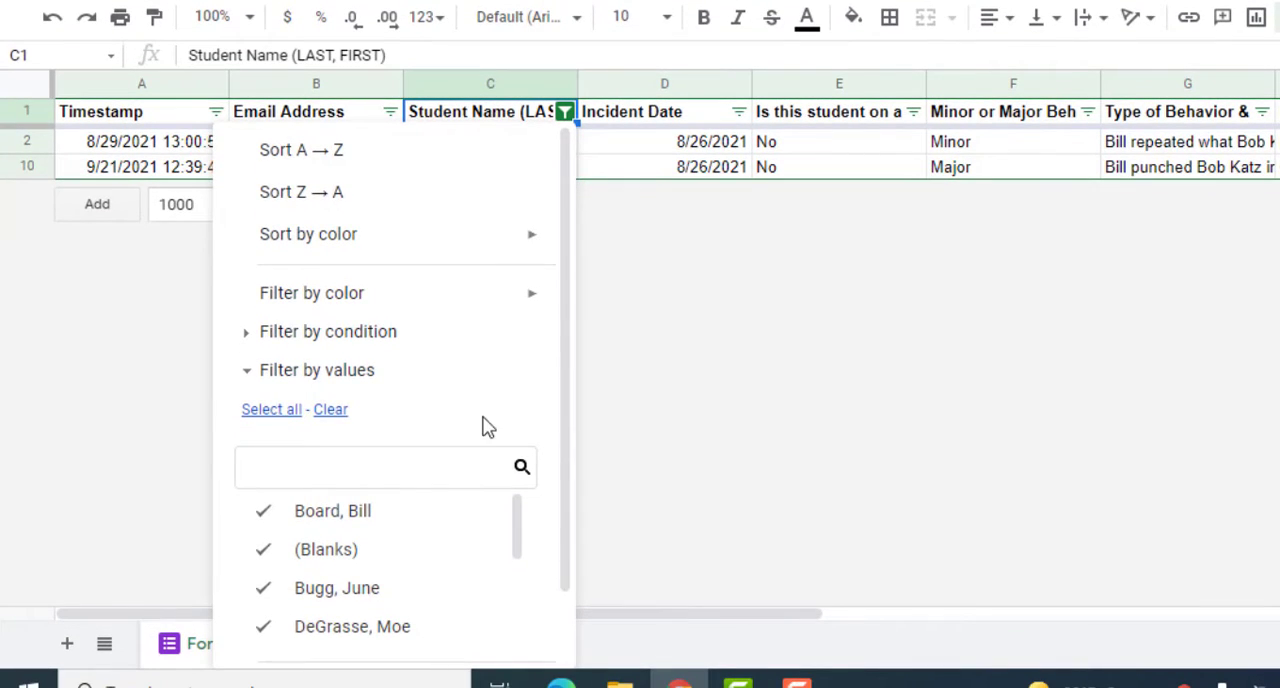
{"action": "scroll", "coordinate": [457, 523], "scroll_direction": "down", "scroll_amount": 2}
{"action": "left_click", "coordinate": [497, 628]}
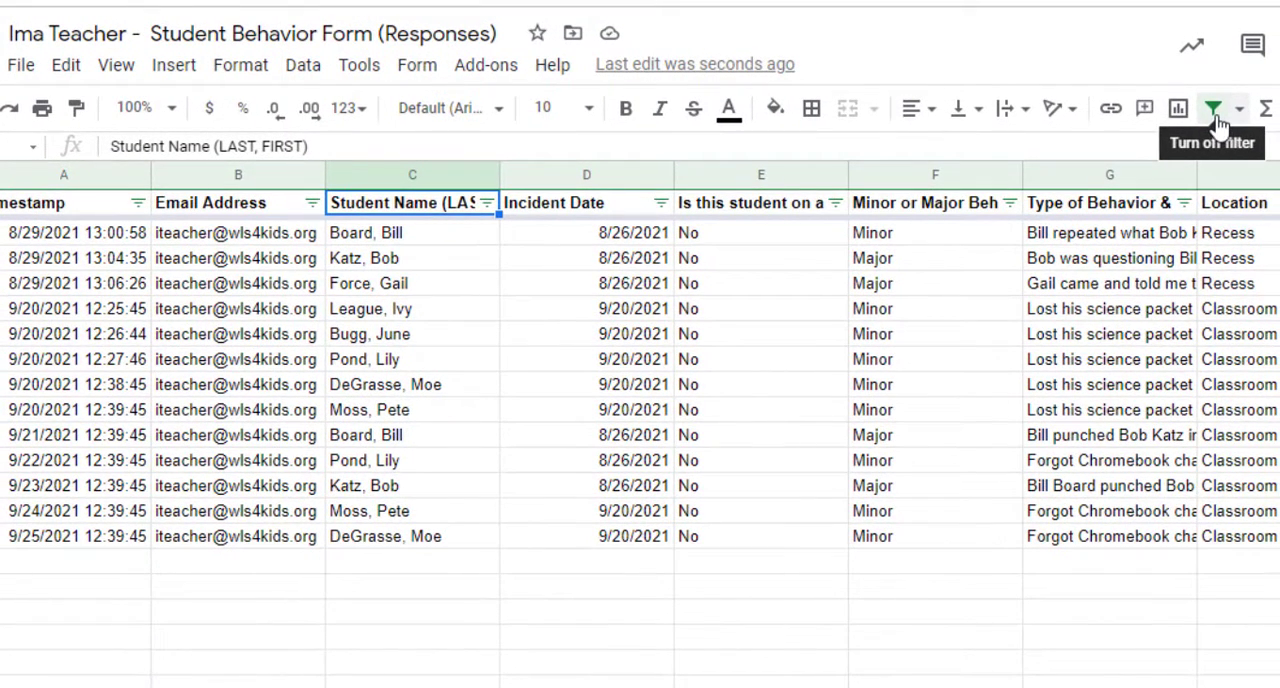
{"action": "left_click", "coordinate": [1217, 116]}
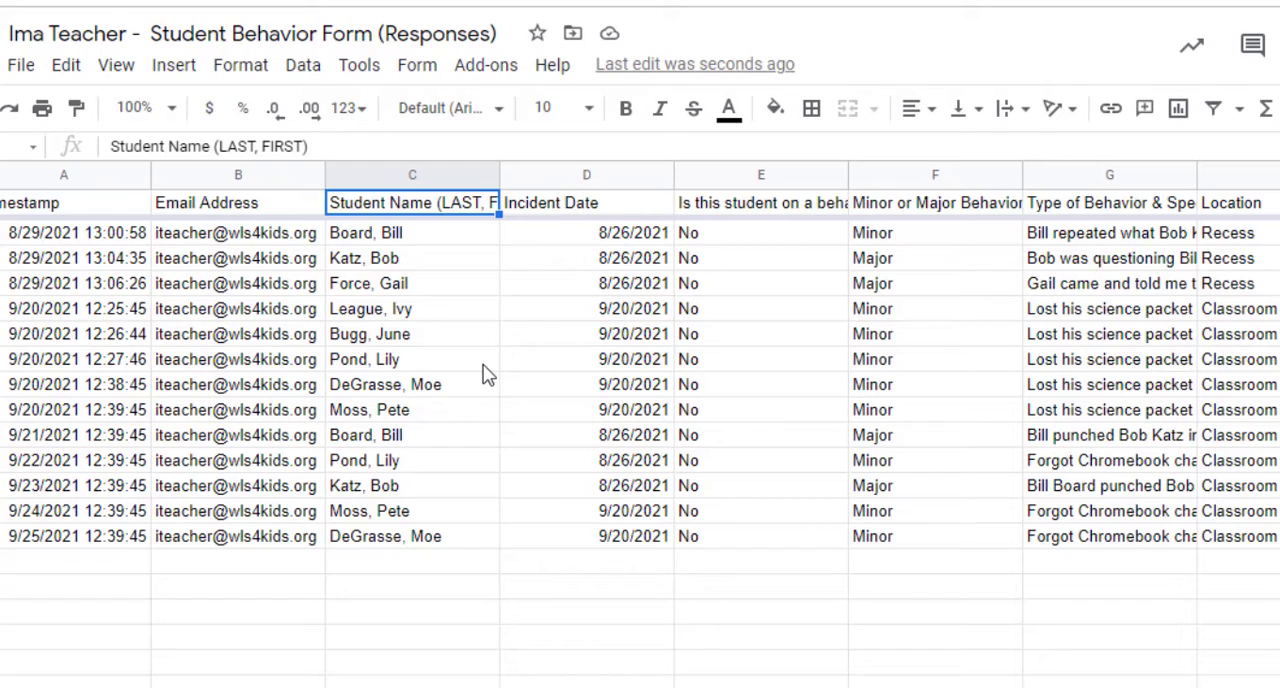
- Fill the student name cells of the 9/20/2021 12:25:45 and 9/20/2021 12:38:45 responses with yellow
{"action": "left_click", "coordinate": [425, 313]}
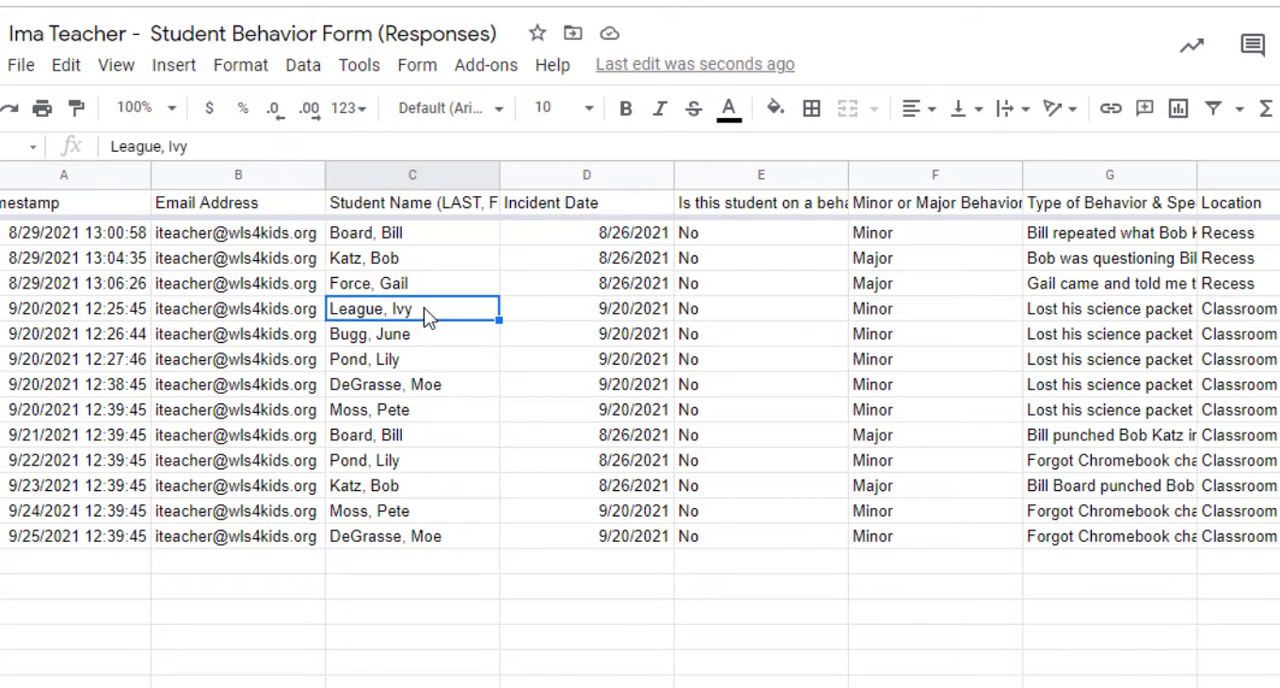
{"action": "left_click", "coordinate": [775, 108]}
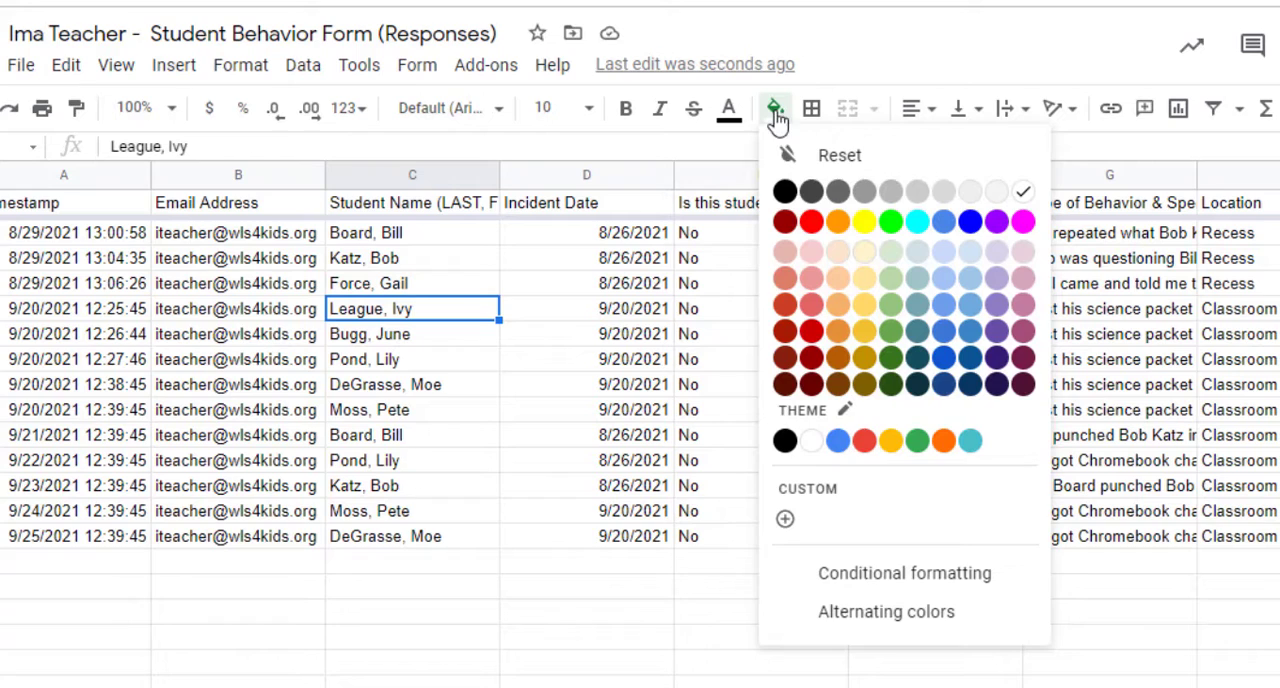
{"action": "left_click", "coordinate": [864, 222]}
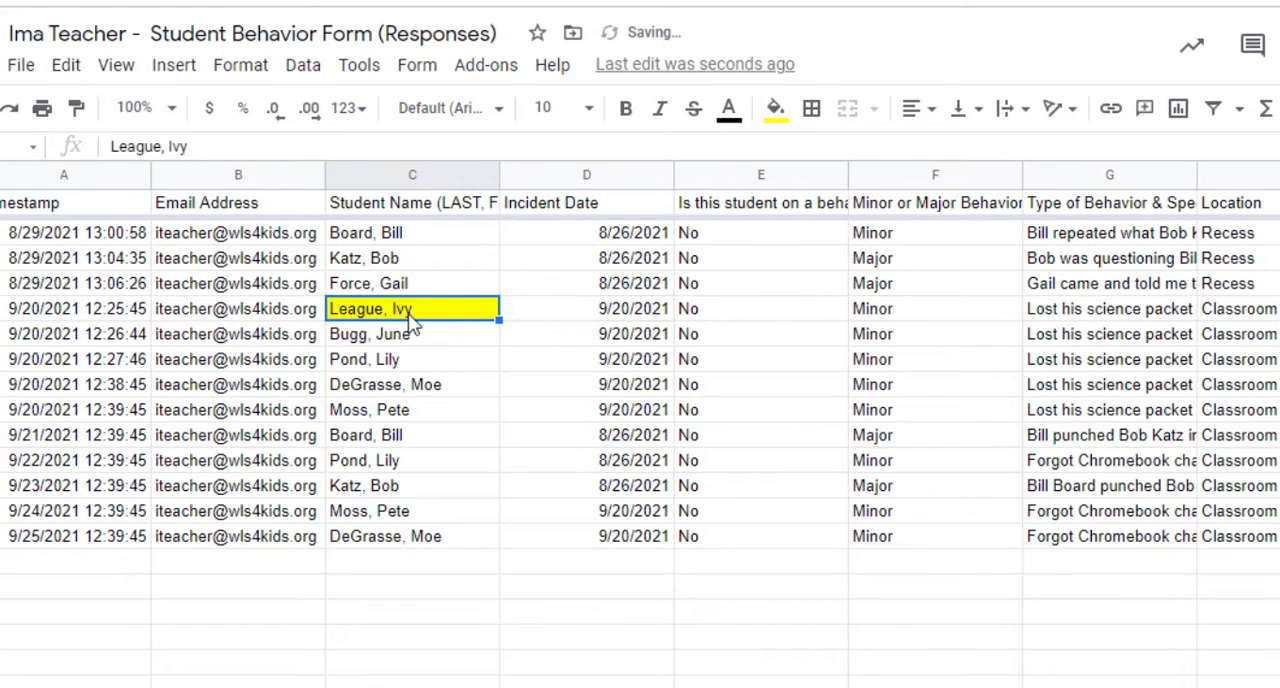
{"action": "left_click", "coordinate": [457, 392]}
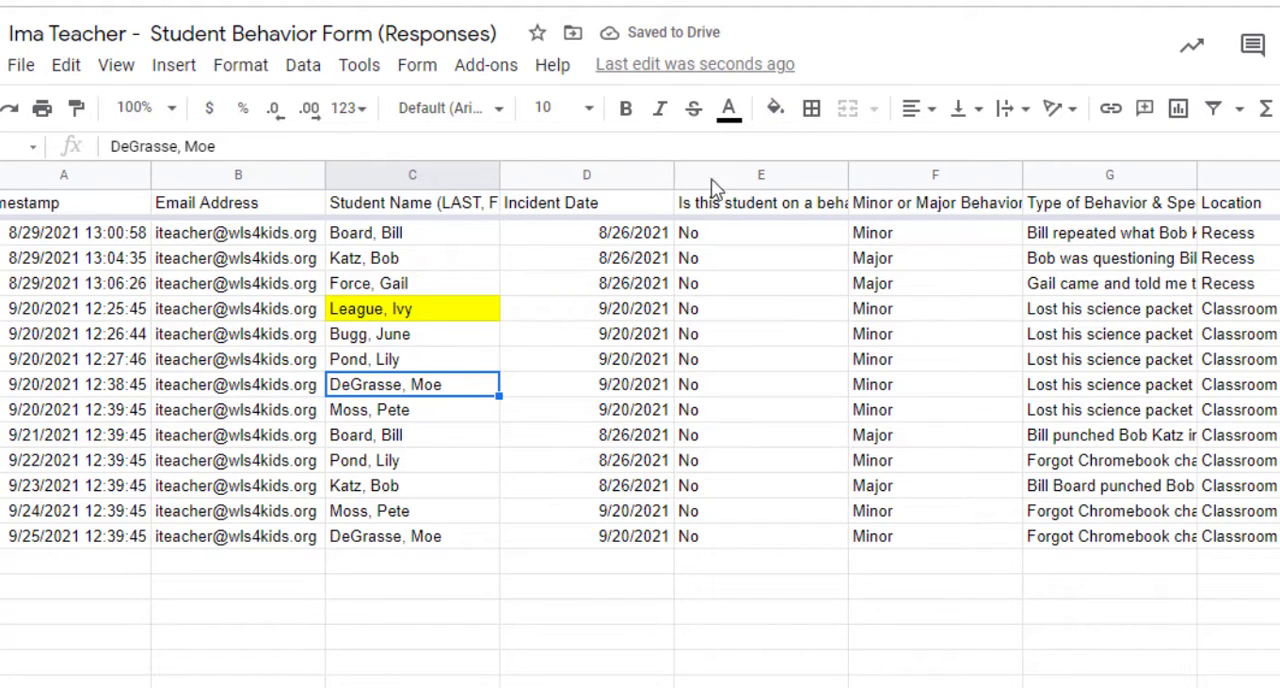
{"action": "left_click", "coordinate": [775, 108]}
{"action": "left_click", "coordinate": [865, 224]}
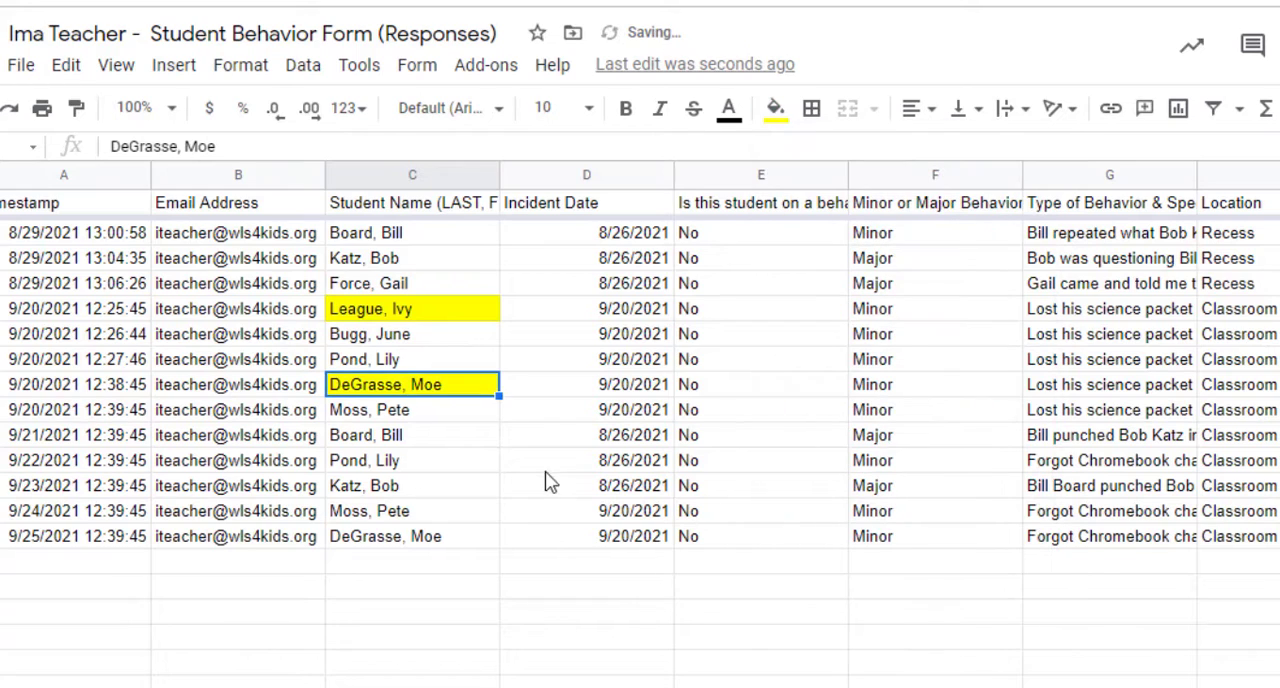
{"action": "left_click", "coordinate": [505, 518]}
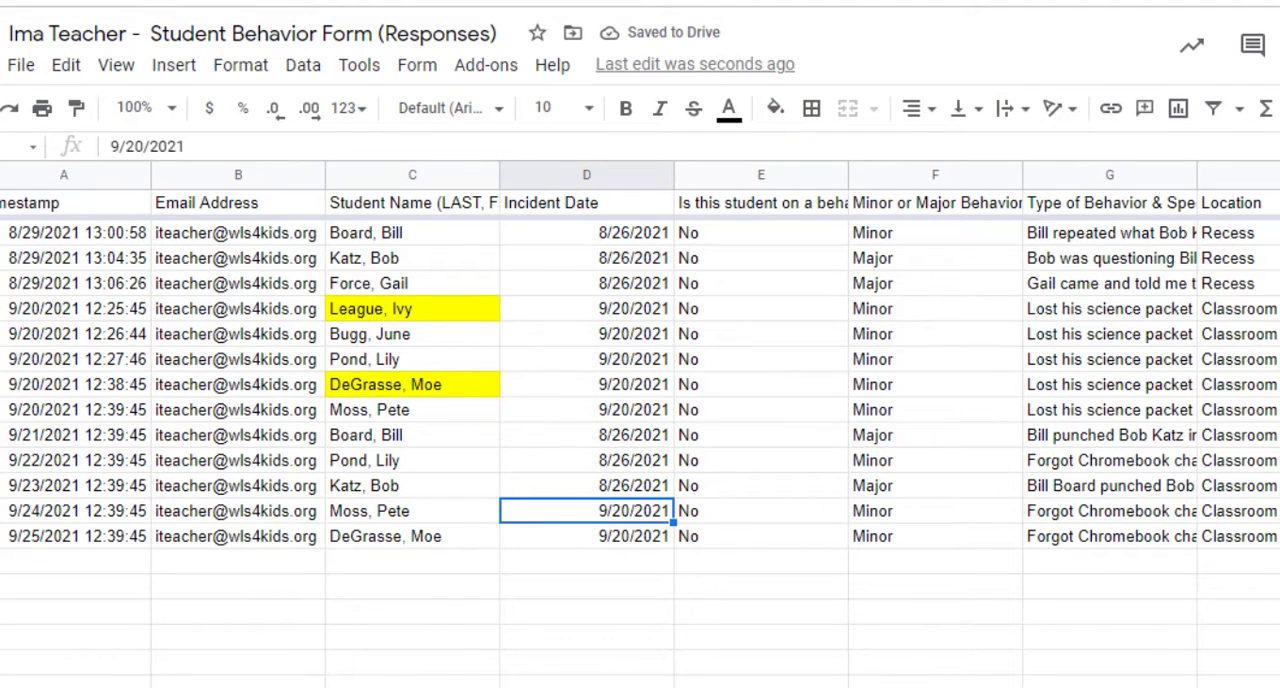
- Create a filter for the whole sheet and sort the Student Name column by yellow fill color
{"action": "left_click", "coordinate": [0, 175]}
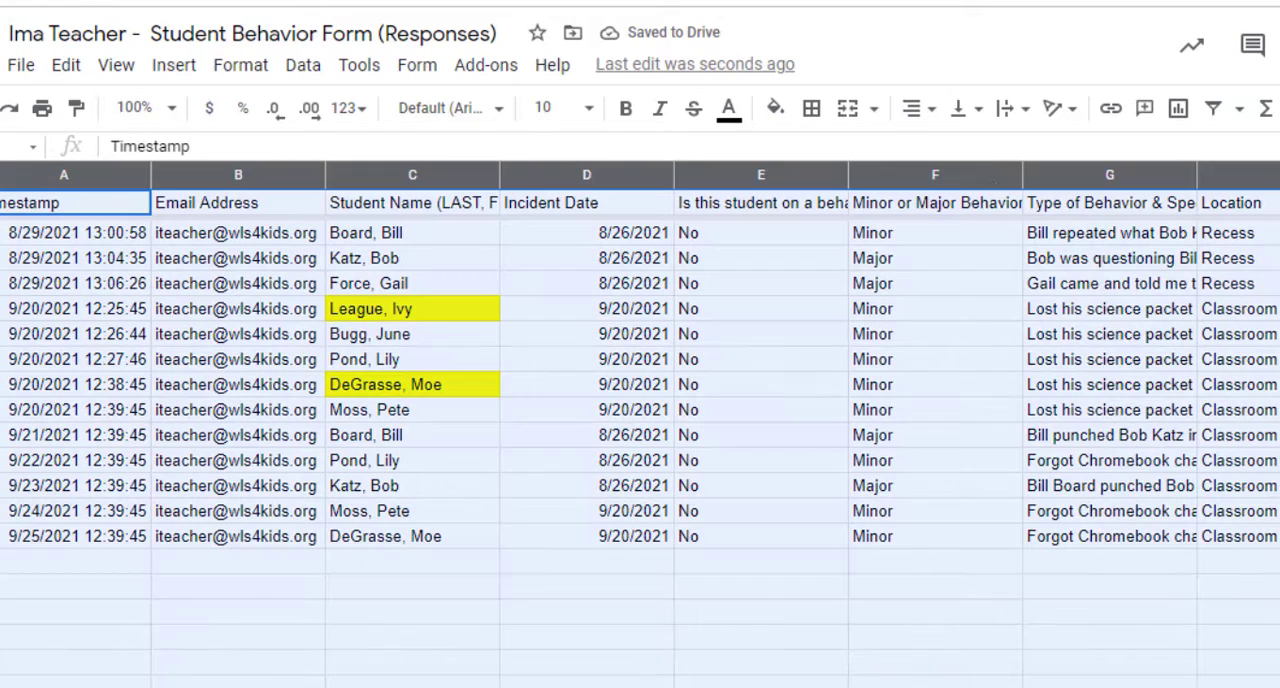
{"action": "left_click", "coordinate": [1213, 108]}
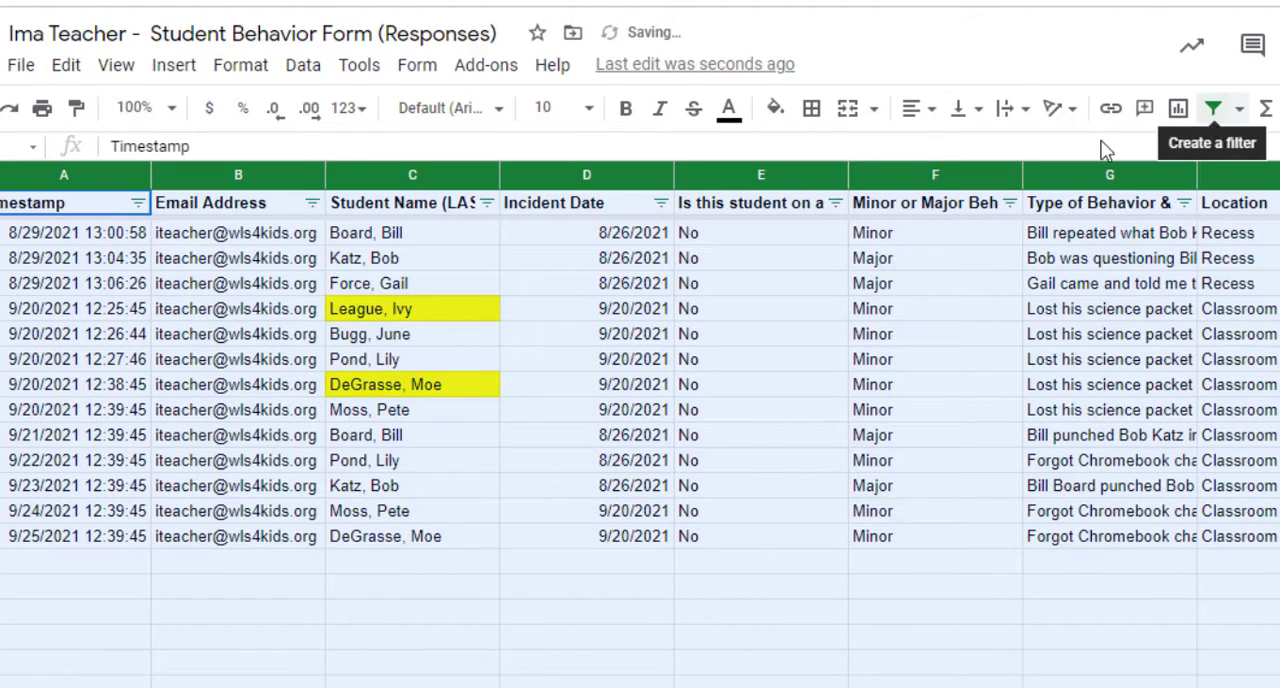
{"action": "left_click", "coordinate": [487, 203]}
{"action": "mouse_move", "coordinate": [343, 338]}
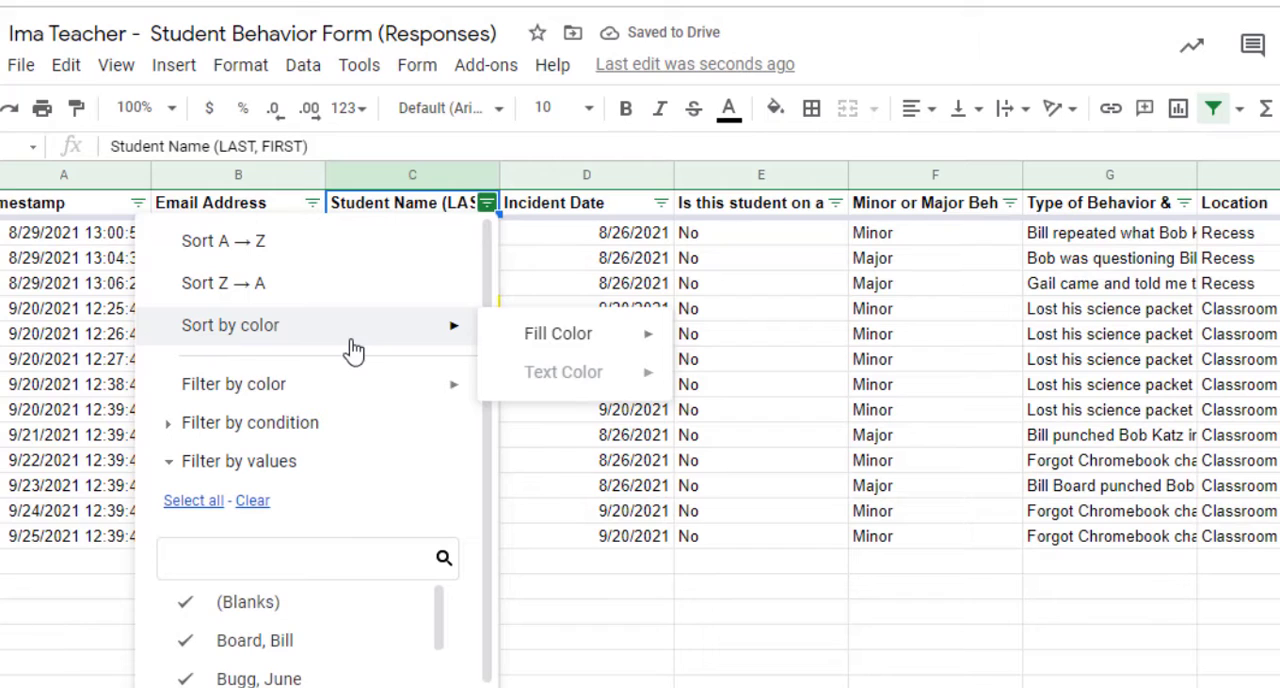
{"action": "mouse_move", "coordinate": [240, 398]}
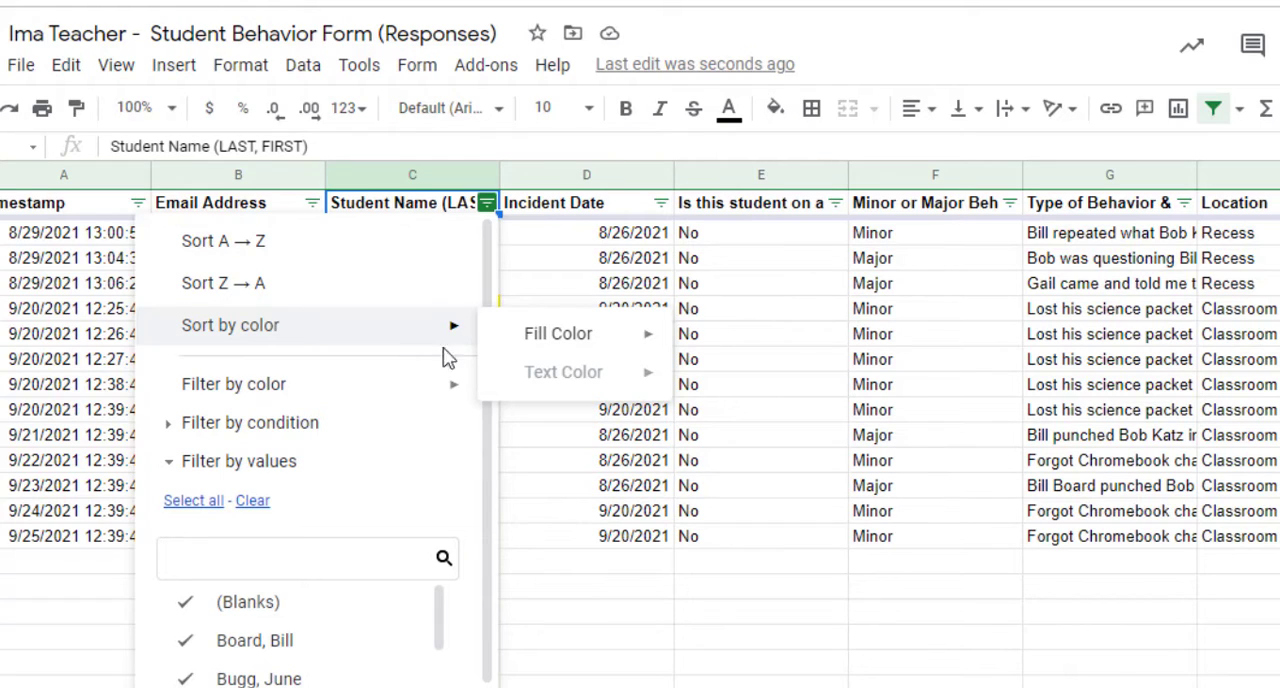
{"action": "mouse_move", "coordinate": [560, 348]}
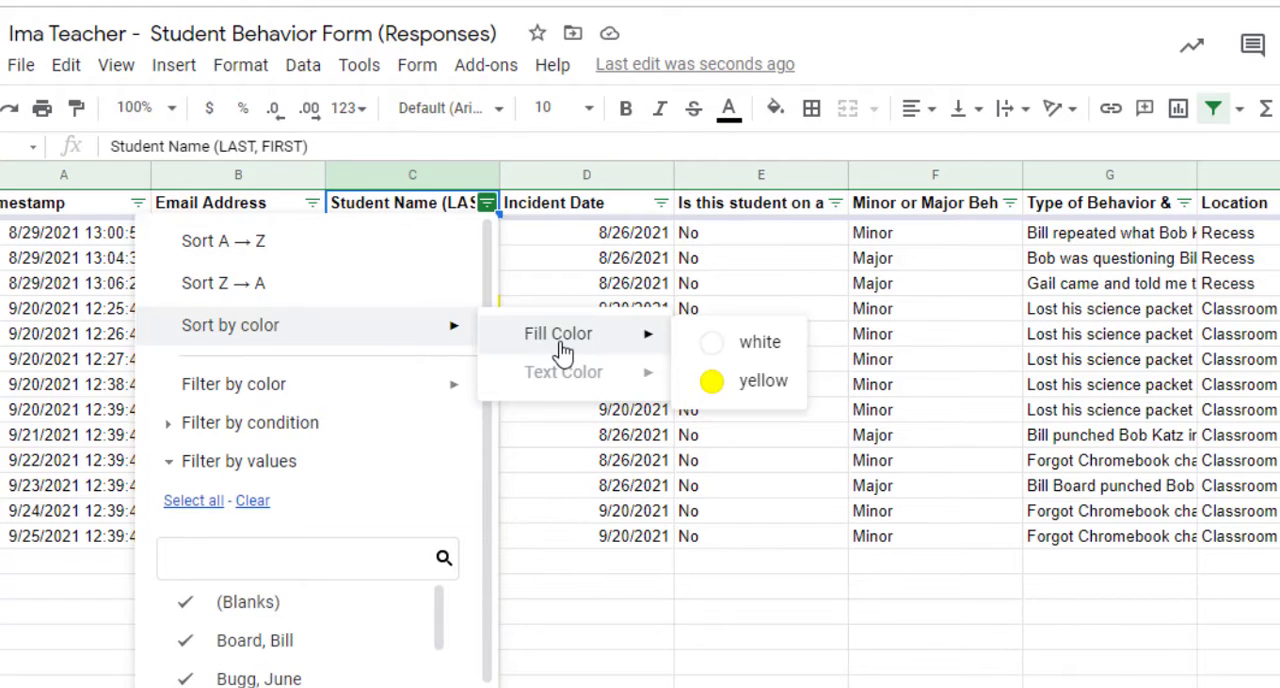
{"action": "left_click", "coordinate": [750, 390]}
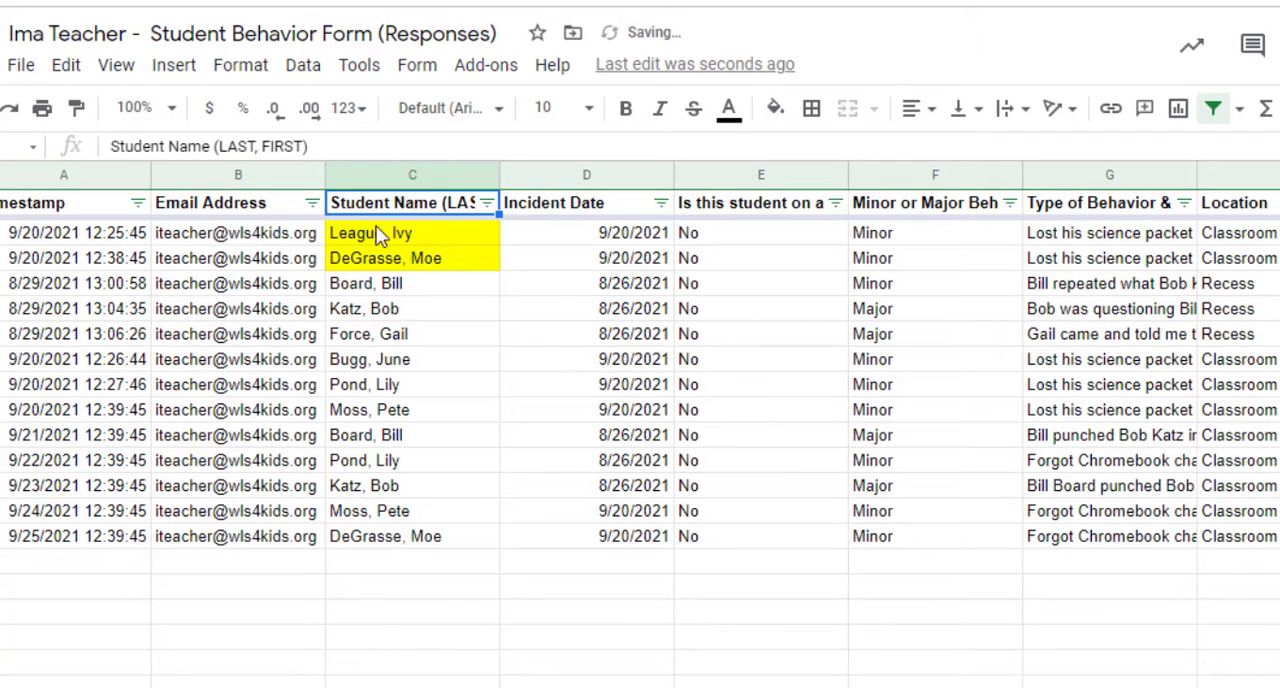
- Filter the Student Name column by yellow fill color, and turn the sheet's filter off after viewing the matching rows
{"action": "left_click", "coordinate": [486, 204]}
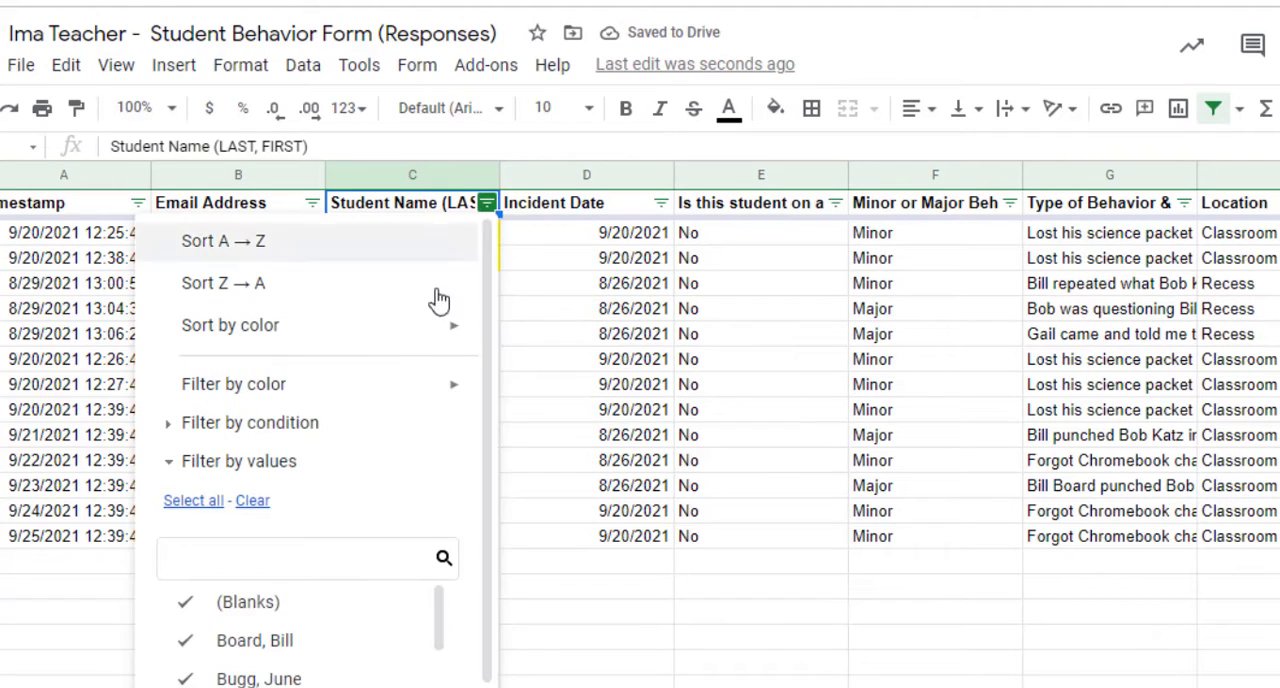
{"action": "mouse_move", "coordinate": [446, 389]}
{"action": "mouse_move", "coordinate": [619, 446]}
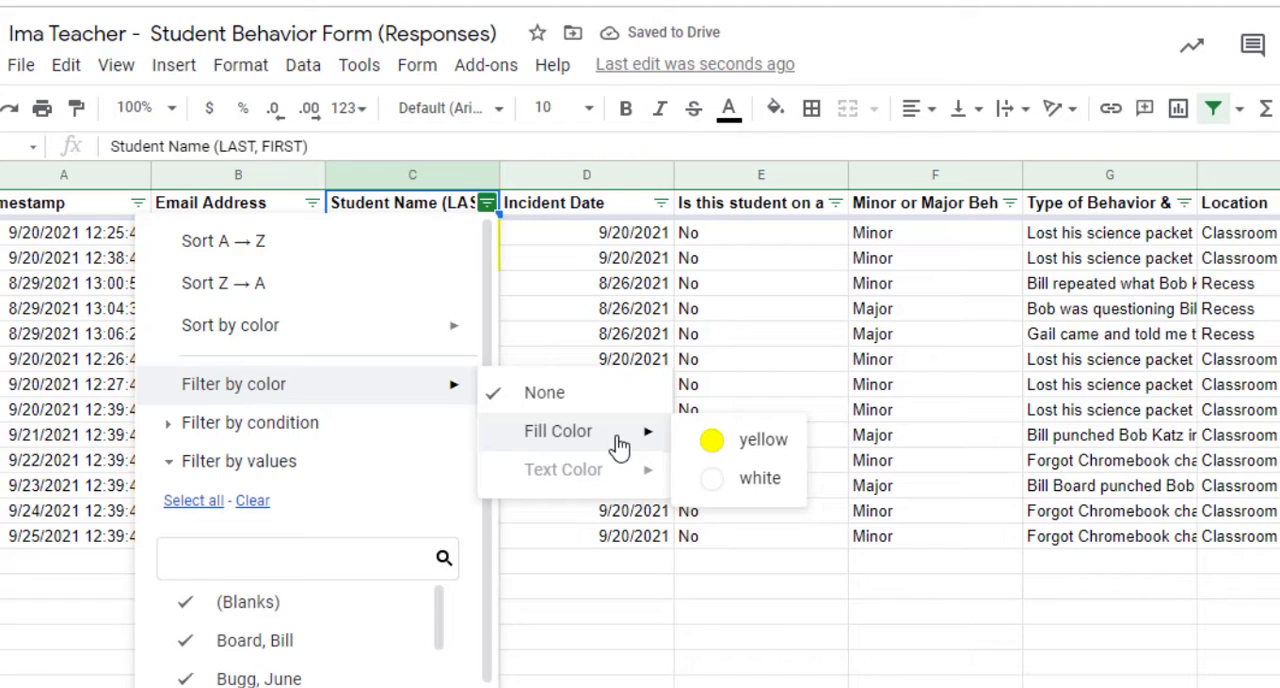
{"action": "left_click", "coordinate": [757, 445]}
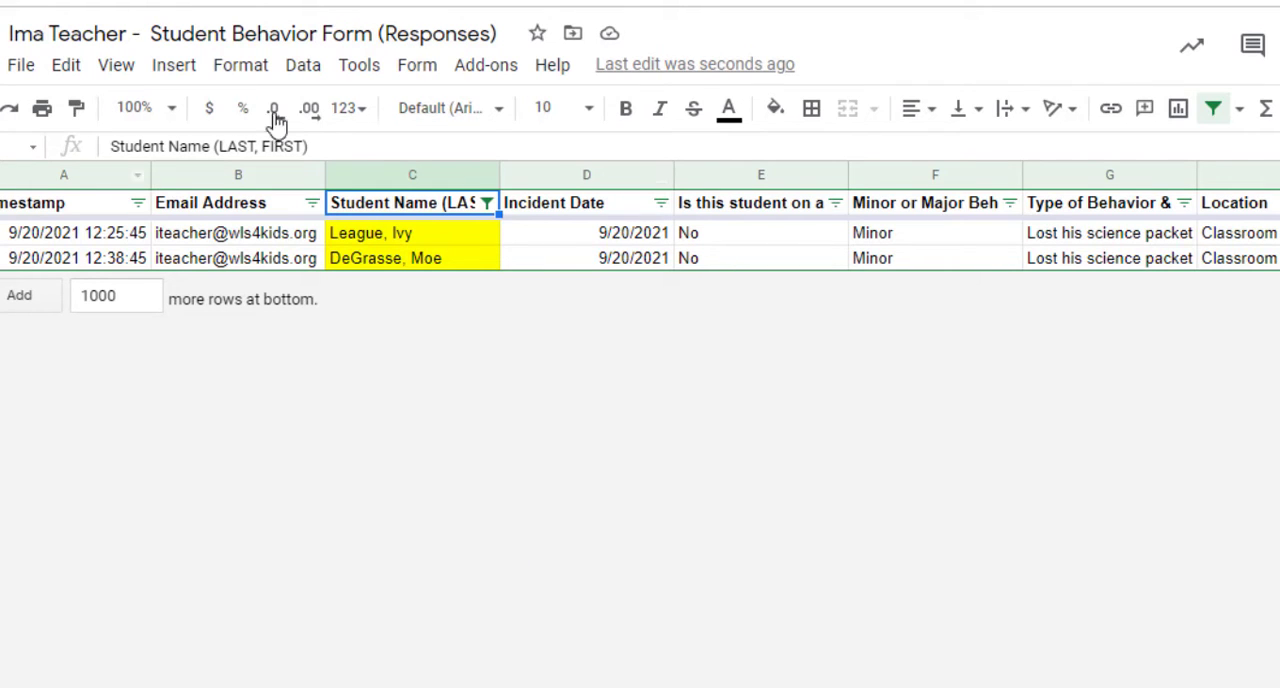
{"action": "left_click", "coordinate": [1215, 112]}
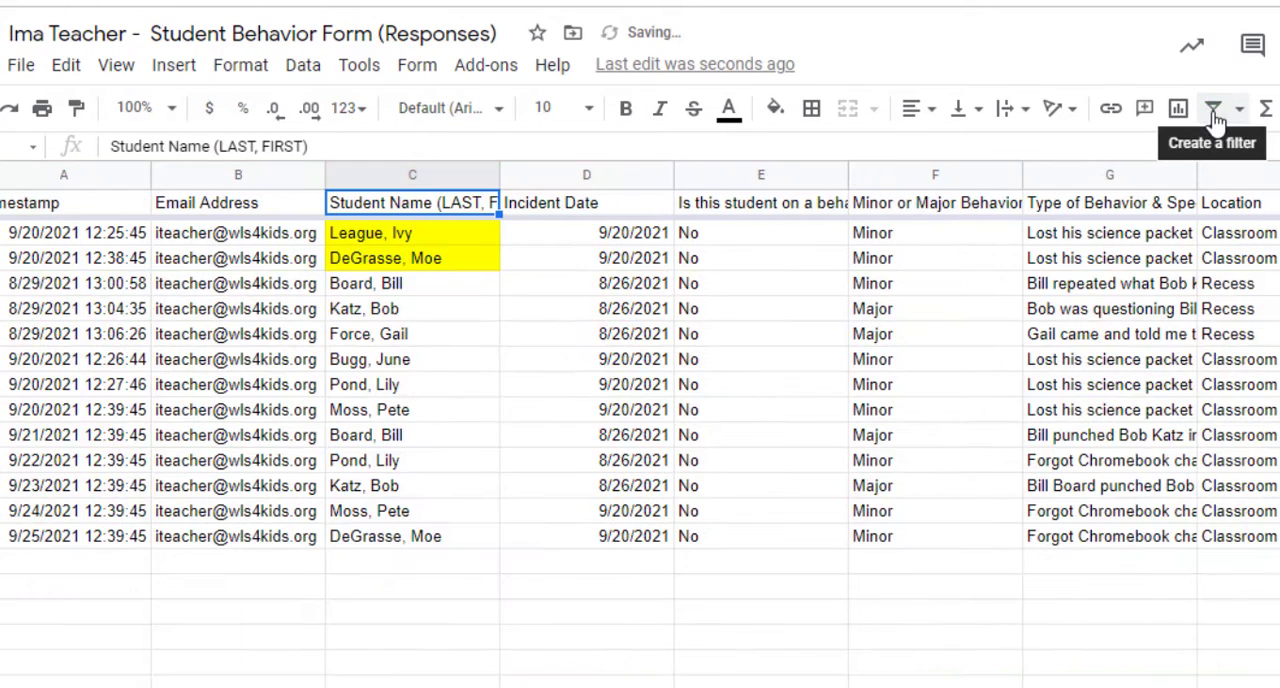
- Reset the fill color of the yellow-highlighted student name cells
{"action": "left_click", "coordinate": [468, 246]}
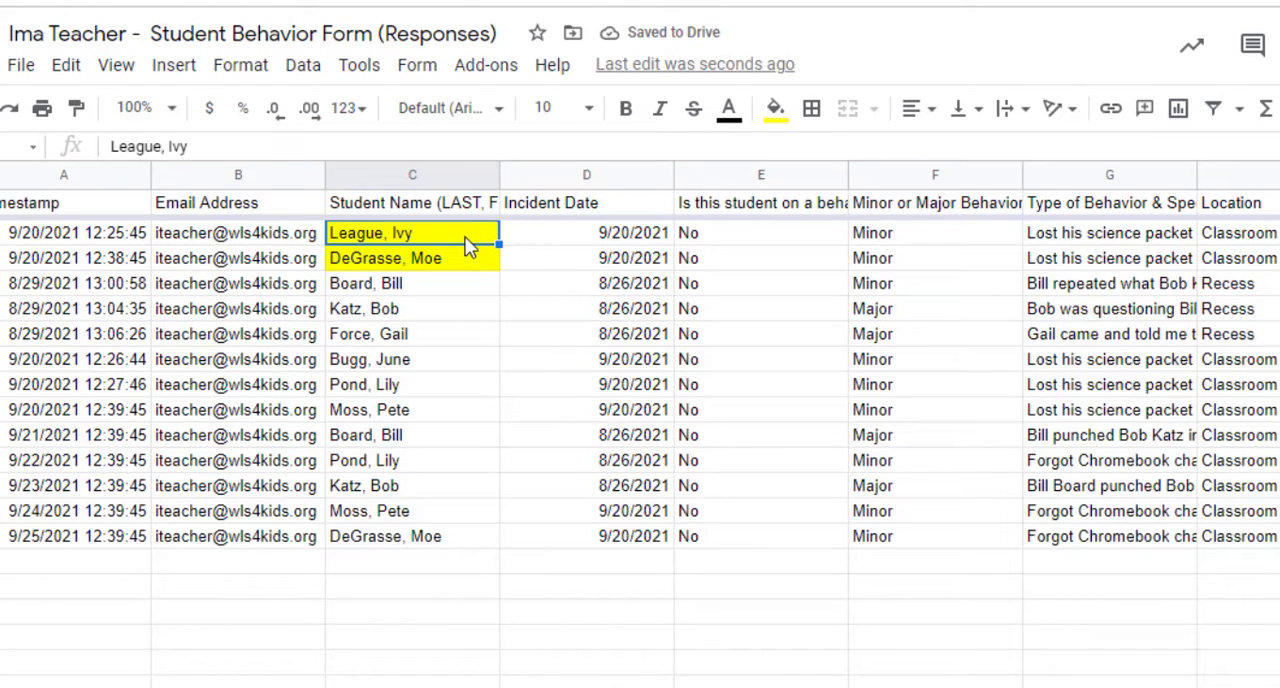
{"action": "left_click", "coordinate": [773, 112]}
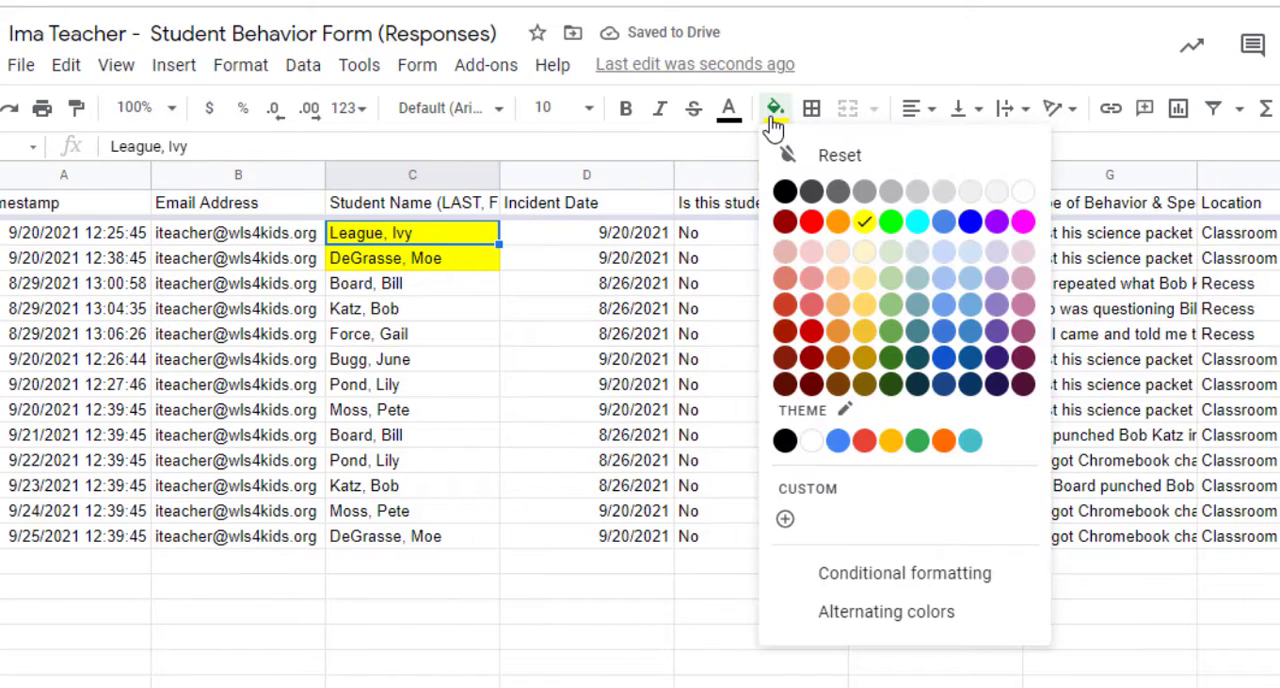
{"action": "left_click", "coordinate": [855, 160]}
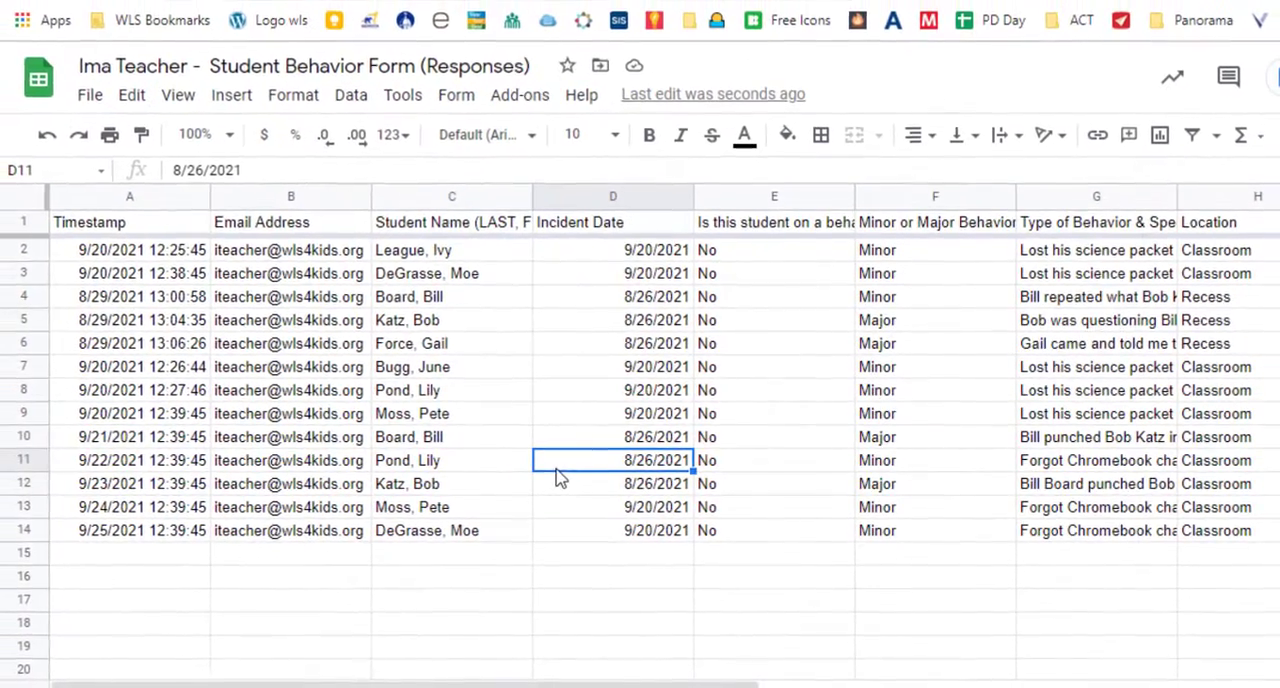
- Examine the frozen header row and the response columns through the student interventions question, returning to the Timestamp column
{"action": "left_click", "coordinate": [30, 222]}
{"action": "scroll", "coordinate": [250, 286], "scroll_direction": "down", "scroll_amount": 3}
{"action": "scroll", "coordinate": [250, 286], "scroll_direction": "up", "scroll_amount": 3}
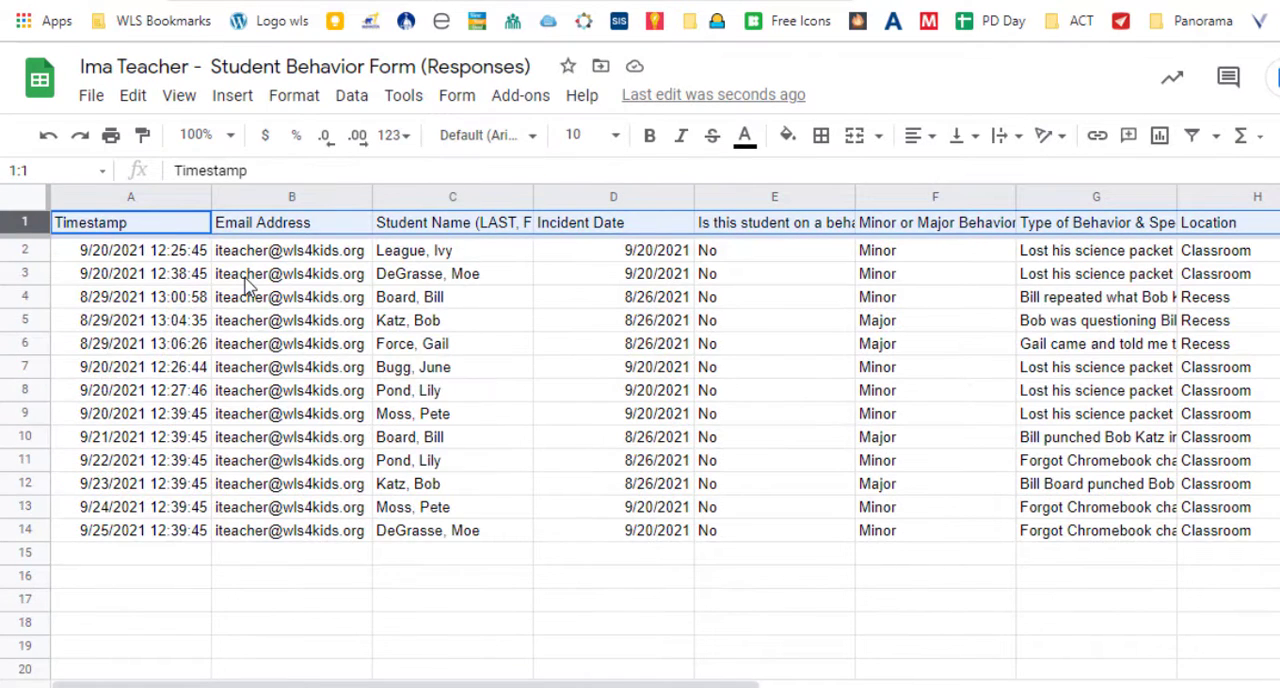
{"action": "left_click", "coordinate": [433, 198]}
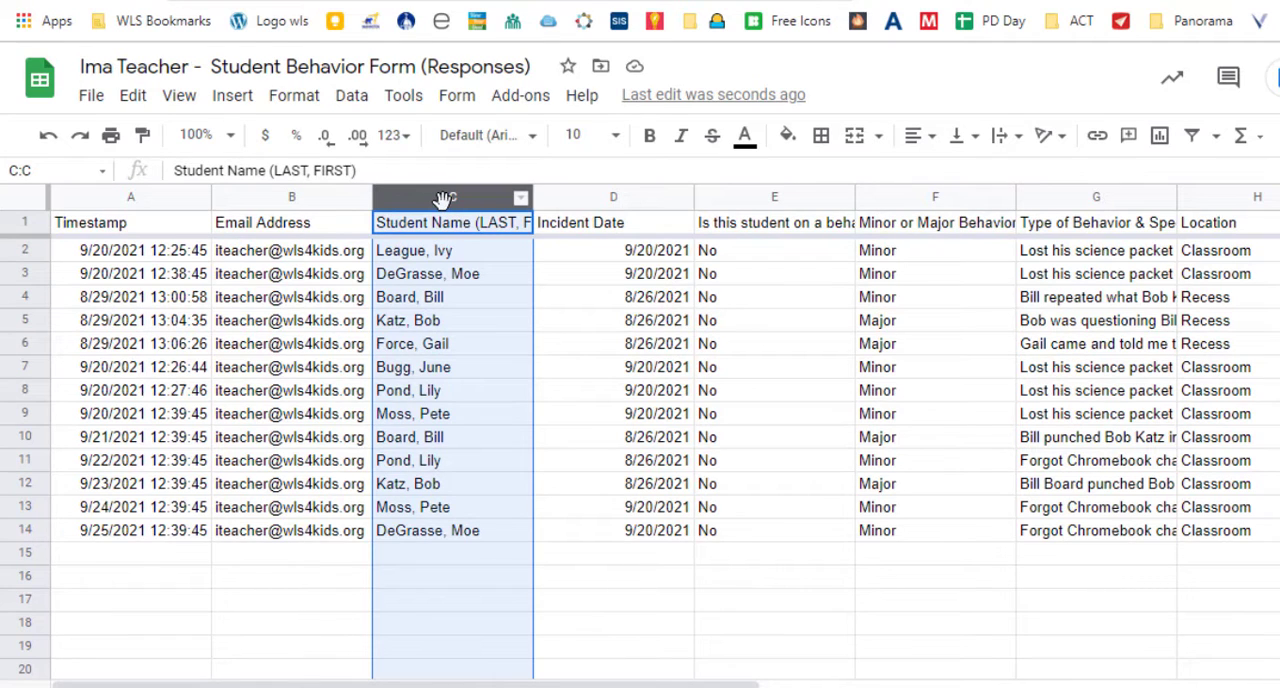
{"action": "left_click", "coordinate": [657, 366]}
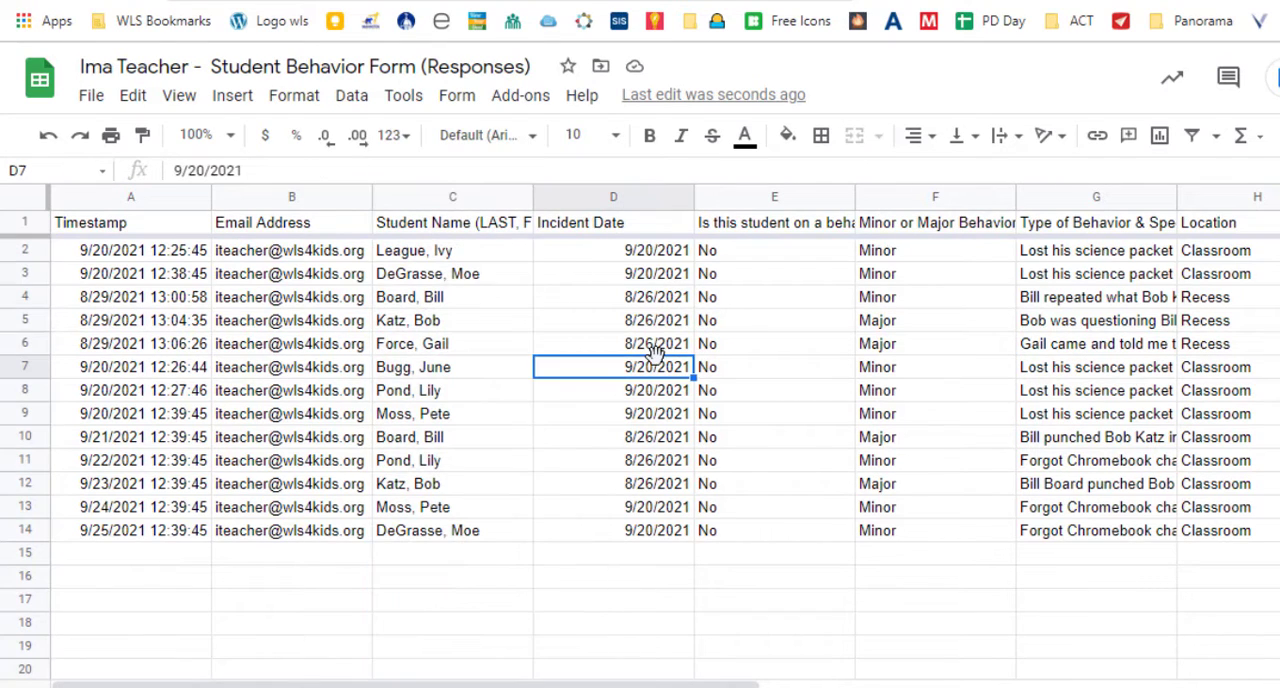
{"action": "key", "text": "Right"}
{"action": "key", "text": "Right"}
{"action": "key", "text": "Right"}
{"action": "key", "text": "Right"}
{"action": "key", "text": "Right"}
{"action": "key", "text": "Right"}
{"action": "key", "text": "Right"}
{"action": "key", "text": "Right"}
{"action": "key", "text": "Right"}
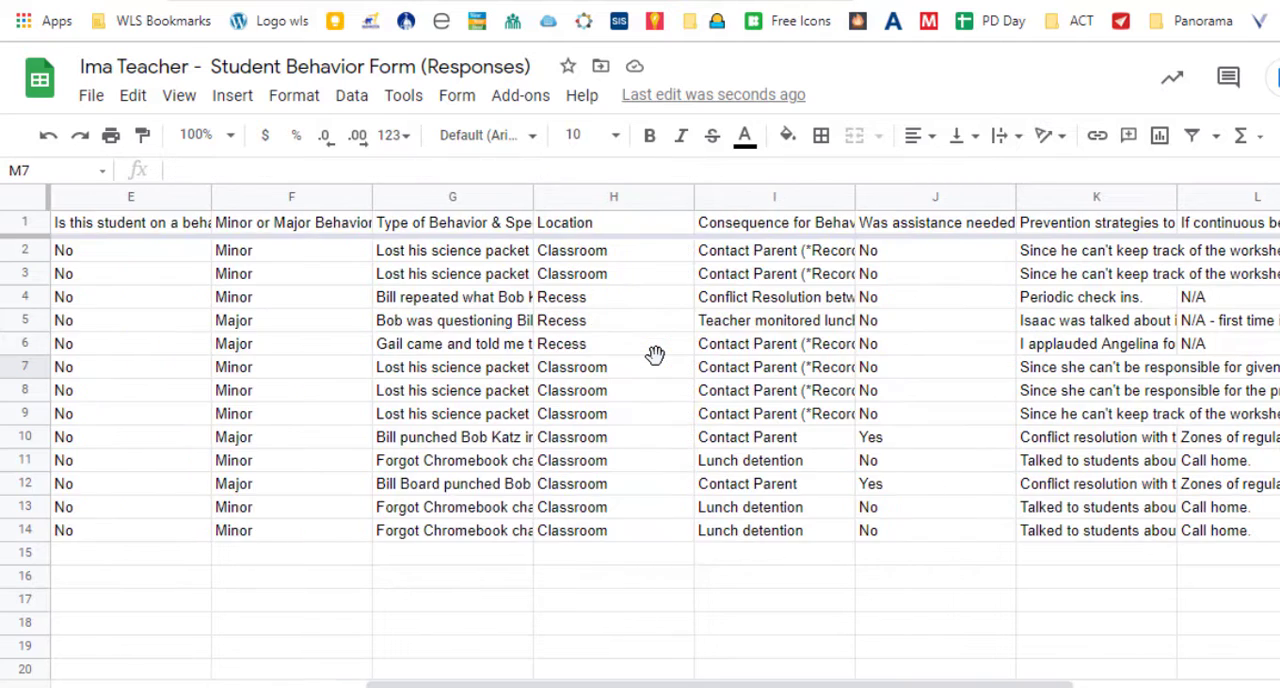
{"action": "key", "text": "Right"}
{"action": "key", "text": "Right"}
{"action": "key", "text": "Right"}
{"action": "key", "text": "Right"}
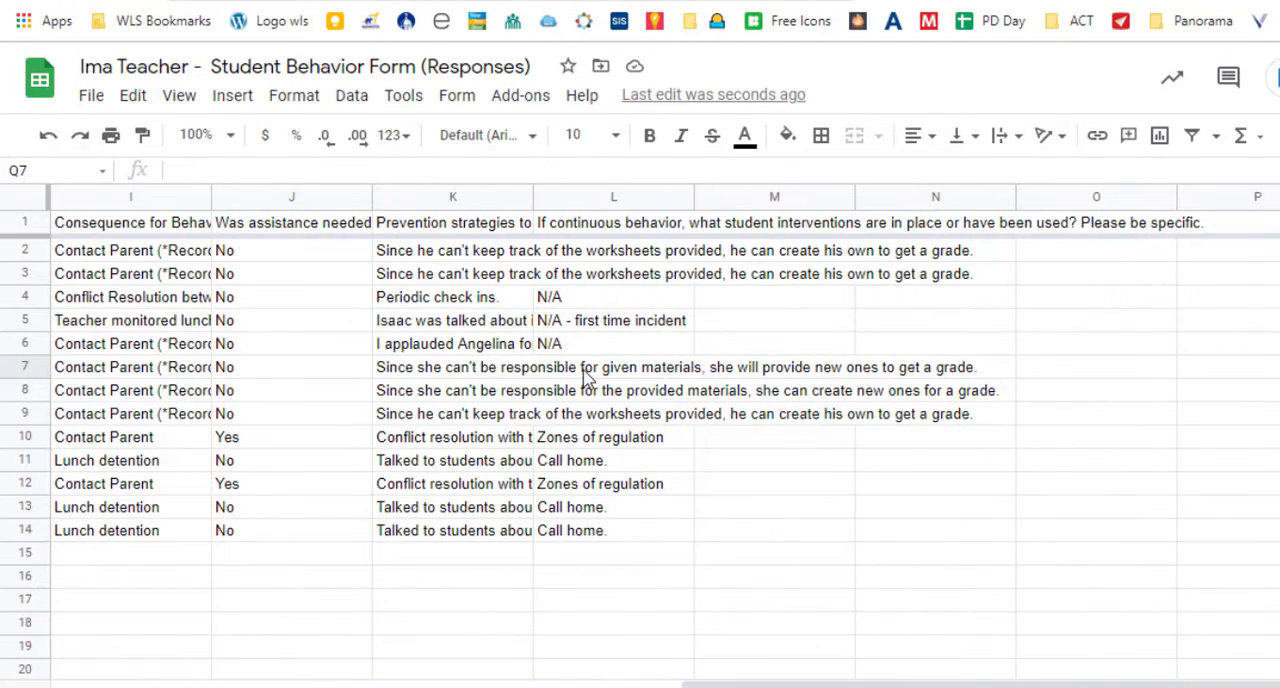
{"action": "left_click", "coordinate": [588, 376]}
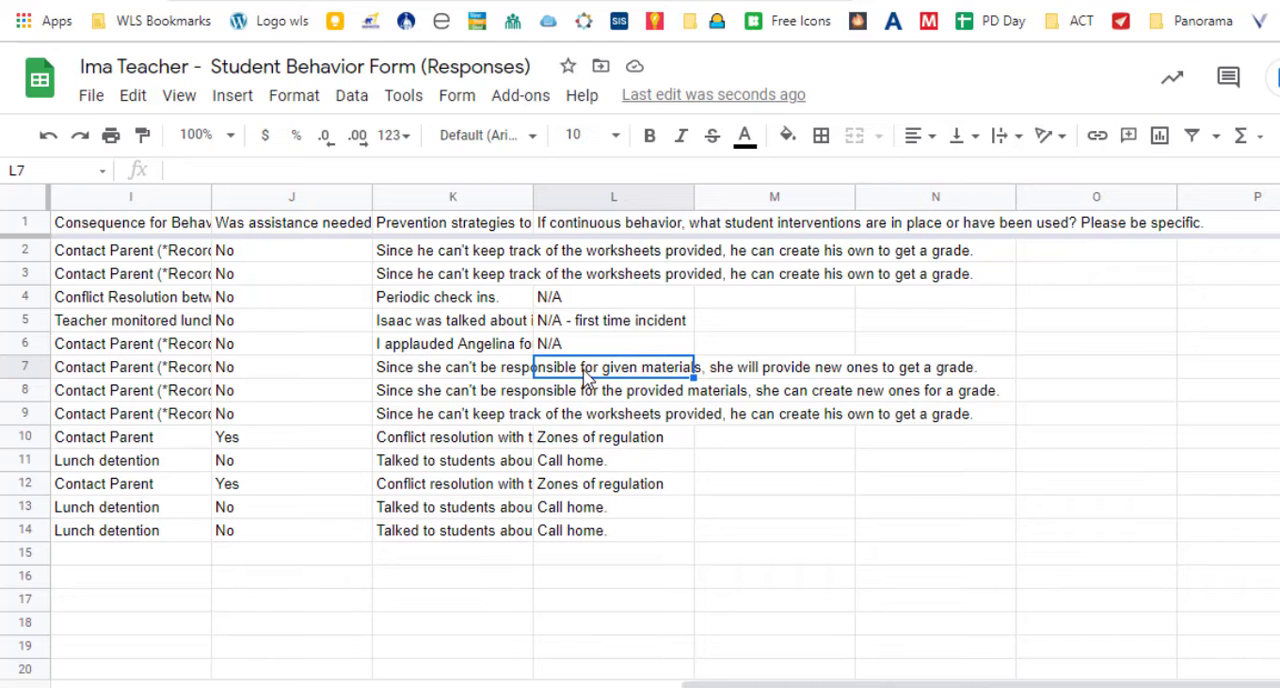
{"action": "key", "text": "Left"}
{"action": "key", "text": "Left"}
{"action": "key", "text": "Left"}
{"action": "key", "text": "Left"}
{"action": "key", "text": "Left"}
{"action": "key", "text": "Left"}
{"action": "key", "text": "Left"}
{"action": "key", "text": "Left"}
{"action": "key", "text": "Left"}
{"action": "key", "text": "Left"}
{"action": "key", "text": "Left"}
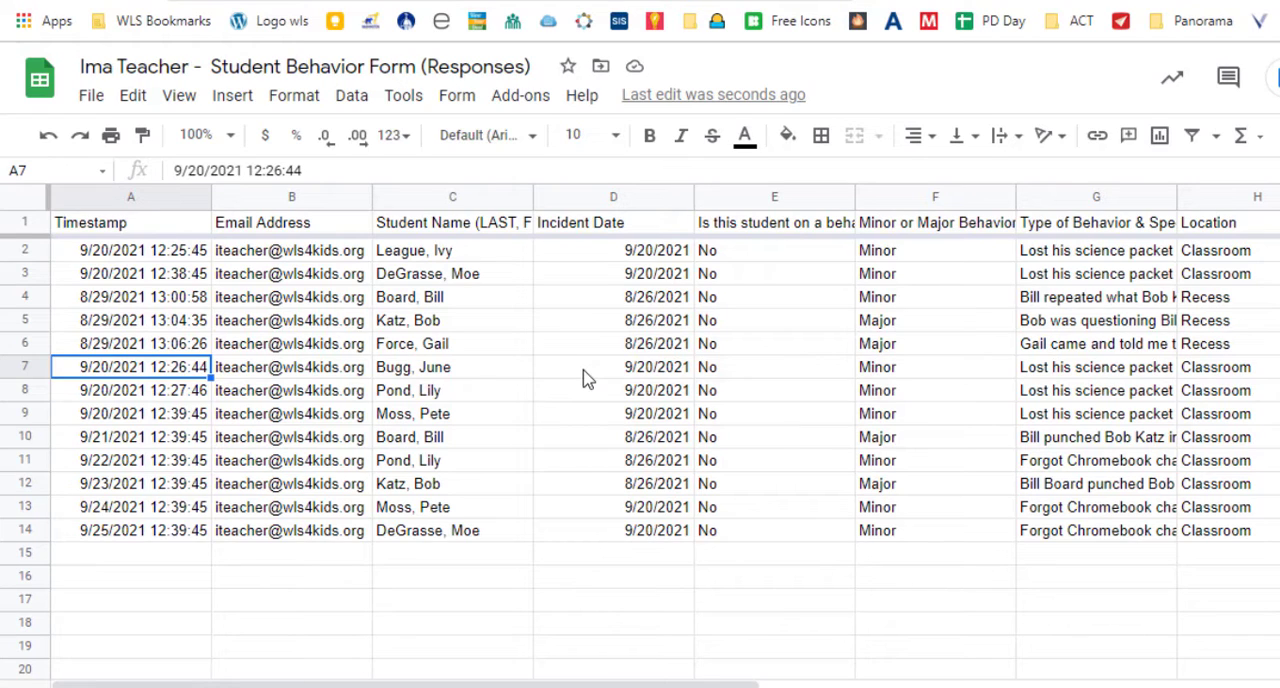
- Freeze the sheet's columns up to the Student Name column (C)
{"action": "left_click", "coordinate": [418, 197]}
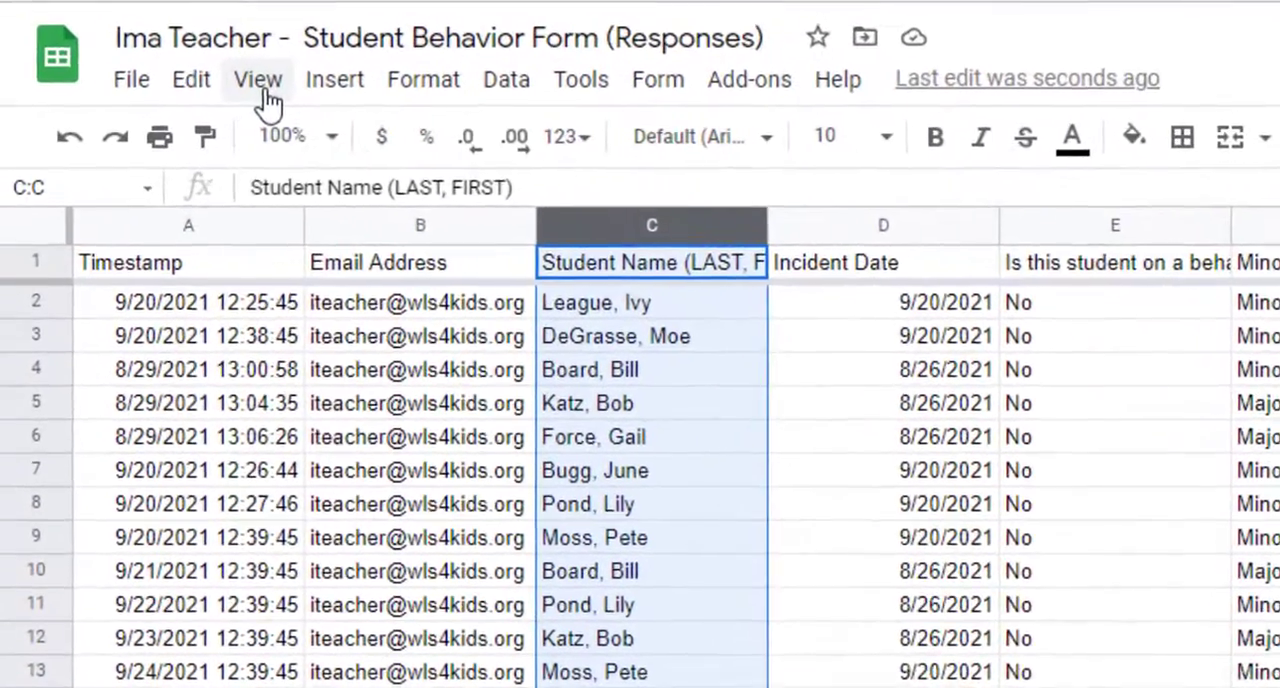
{"action": "left_click", "coordinate": [182, 97]}
{"action": "mouse_move", "coordinate": [314, 163]}
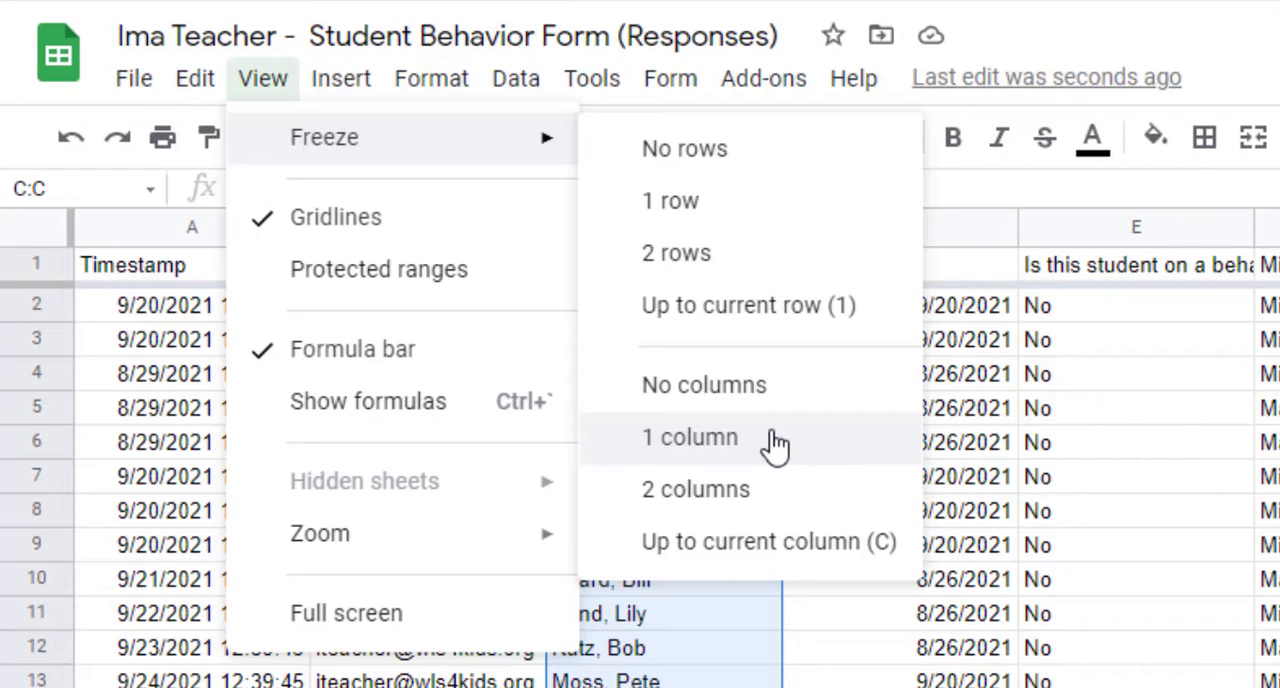
{"action": "left_click", "coordinate": [740, 548]}
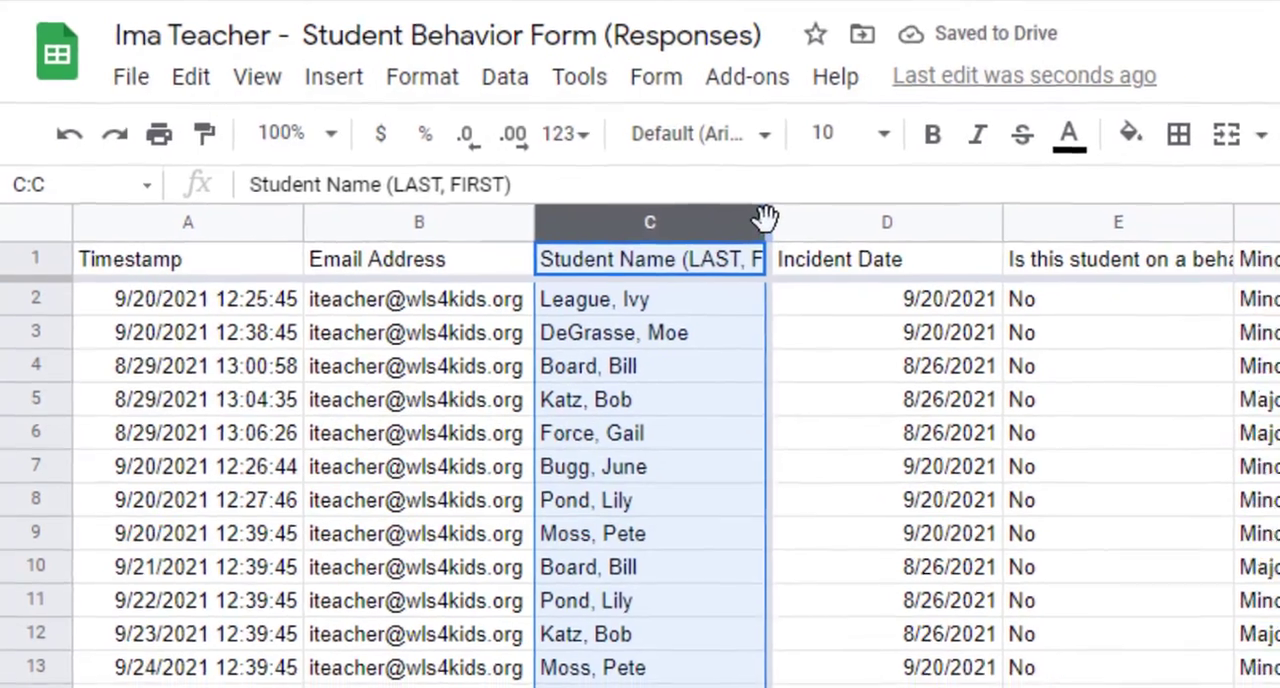
{"action": "left_click", "coordinate": [820, 532]}
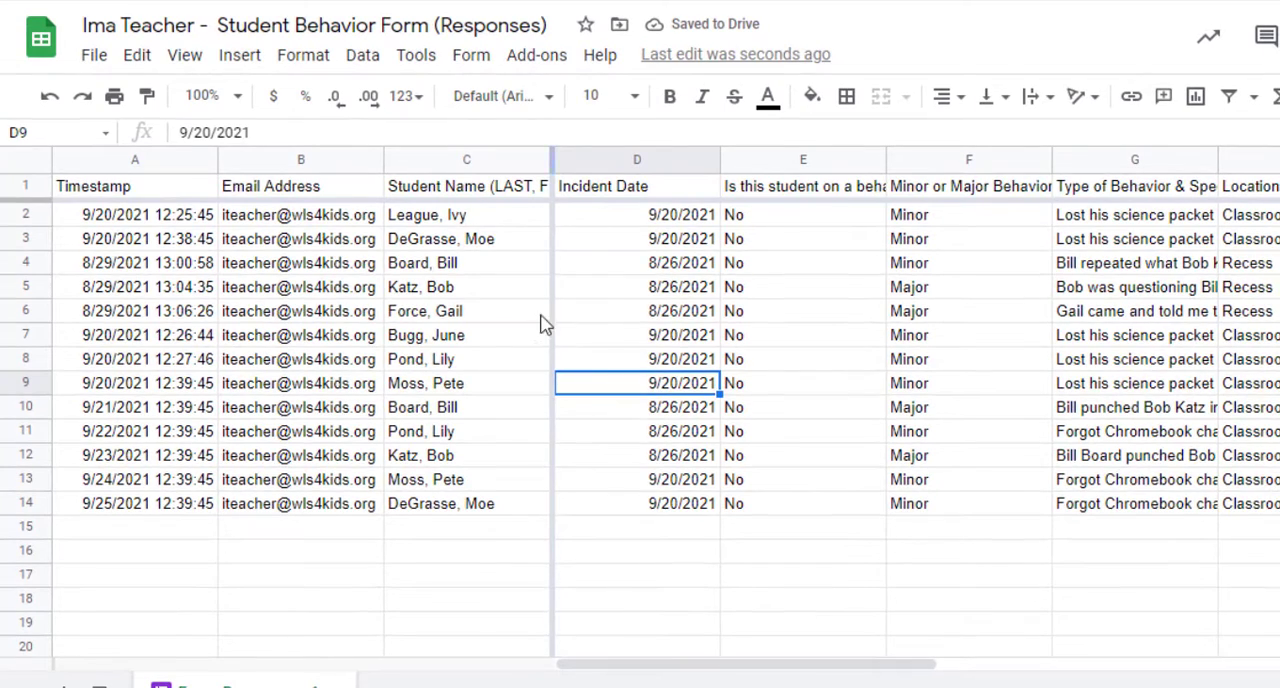
- Examine how the remaining response columns move beside the frozen columns, and return to the Incident Date column
{"action": "left_click", "coordinate": [583, 340]}
{"action": "key", "text": "Right"}
{"action": "key", "text": "Right"}
{"action": "key", "text": "Right"}
{"action": "key", "text": "Right"}
{"action": "key", "text": "Right"}
{"action": "key", "text": "Right"}
{"action": "key", "text": "Right"}
{"action": "key", "text": "Right"}
{"action": "key", "text": "Right"}
{"action": "key", "text": "Right"}
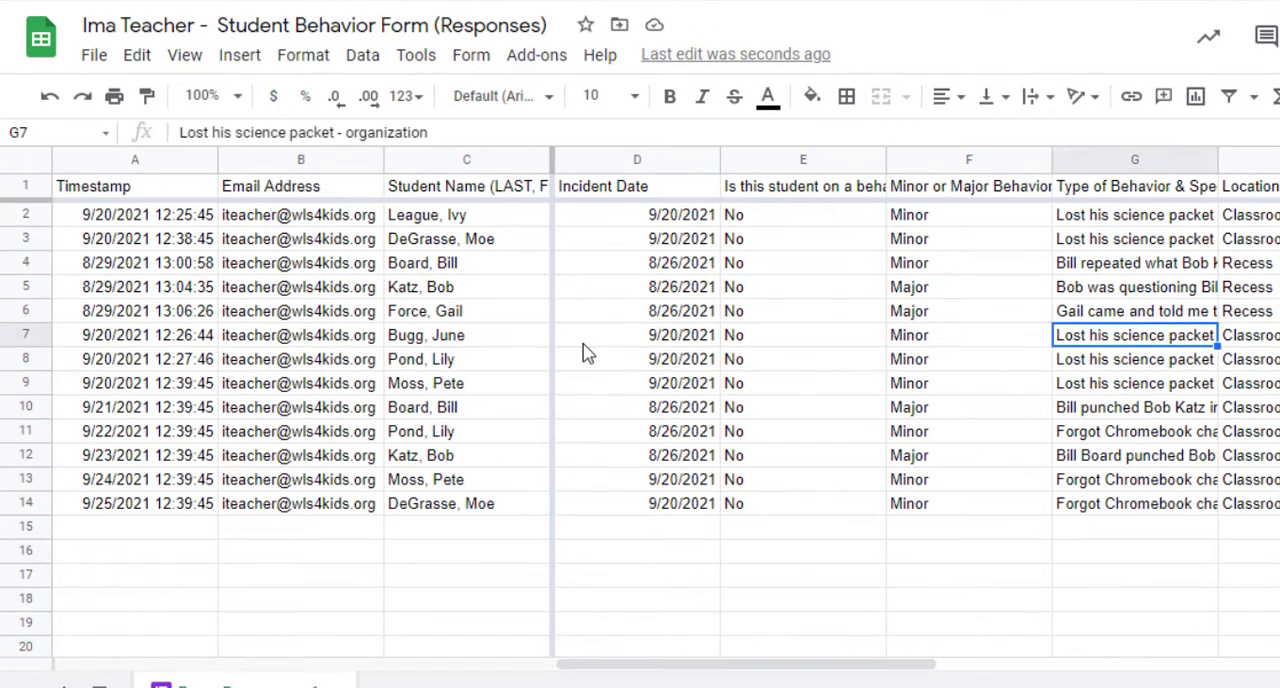
{"action": "key", "text": "Right"}
{"action": "key", "text": "Right"}
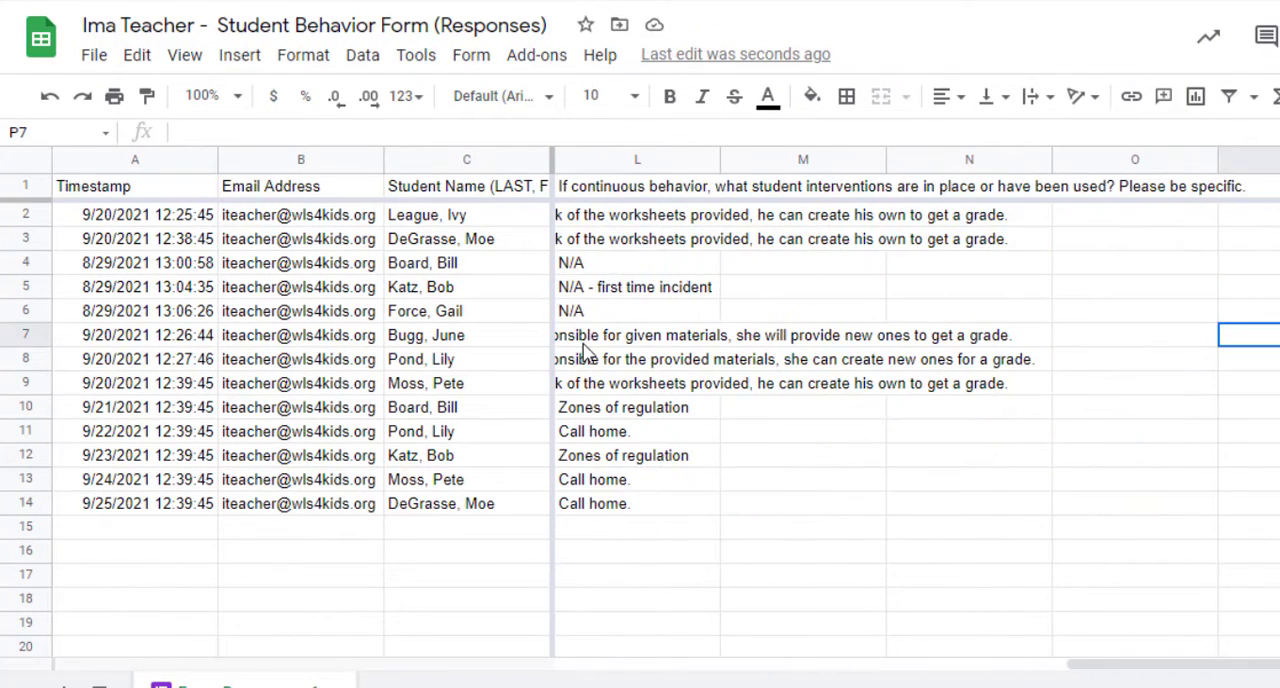
{"action": "key", "text": "Left"}
{"action": "key", "text": "Left"}
{"action": "key", "text": "Left"}
{"action": "key", "text": "Left"}
{"action": "key", "text": "Left"}
{"action": "key", "text": "Left"}
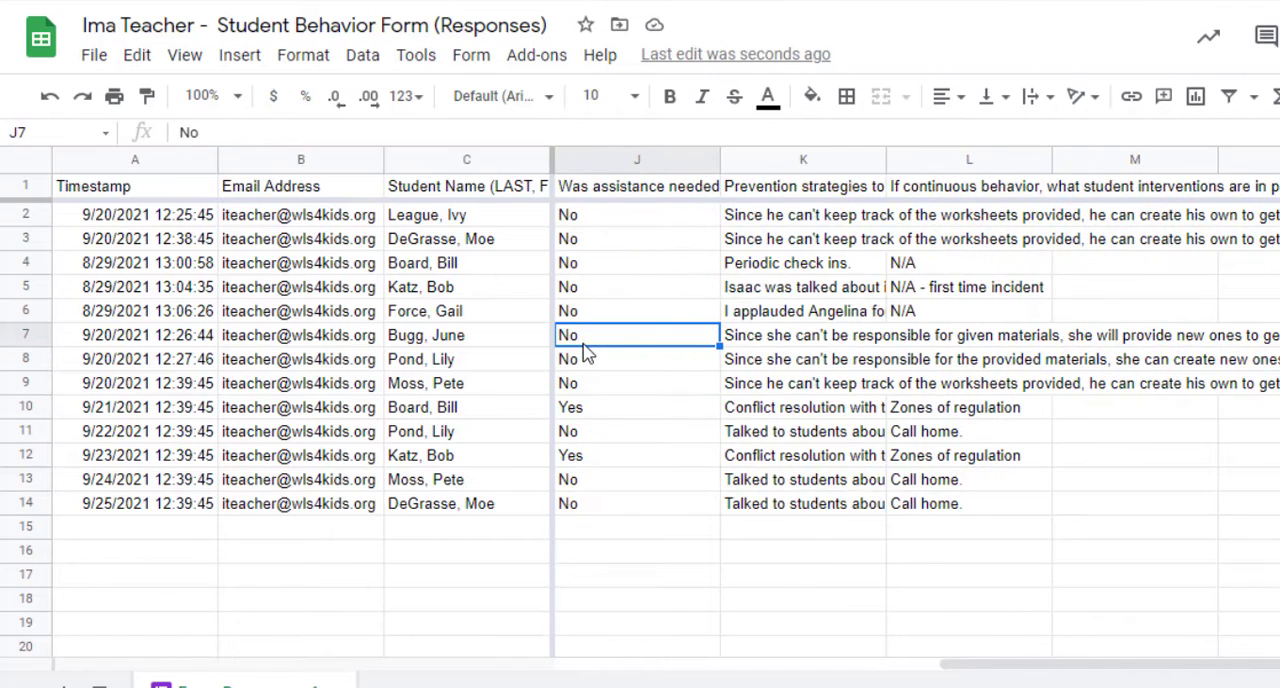
{"action": "scroll", "coordinate": [550, 340], "scroll_direction": "left", "scroll_amount": 6}
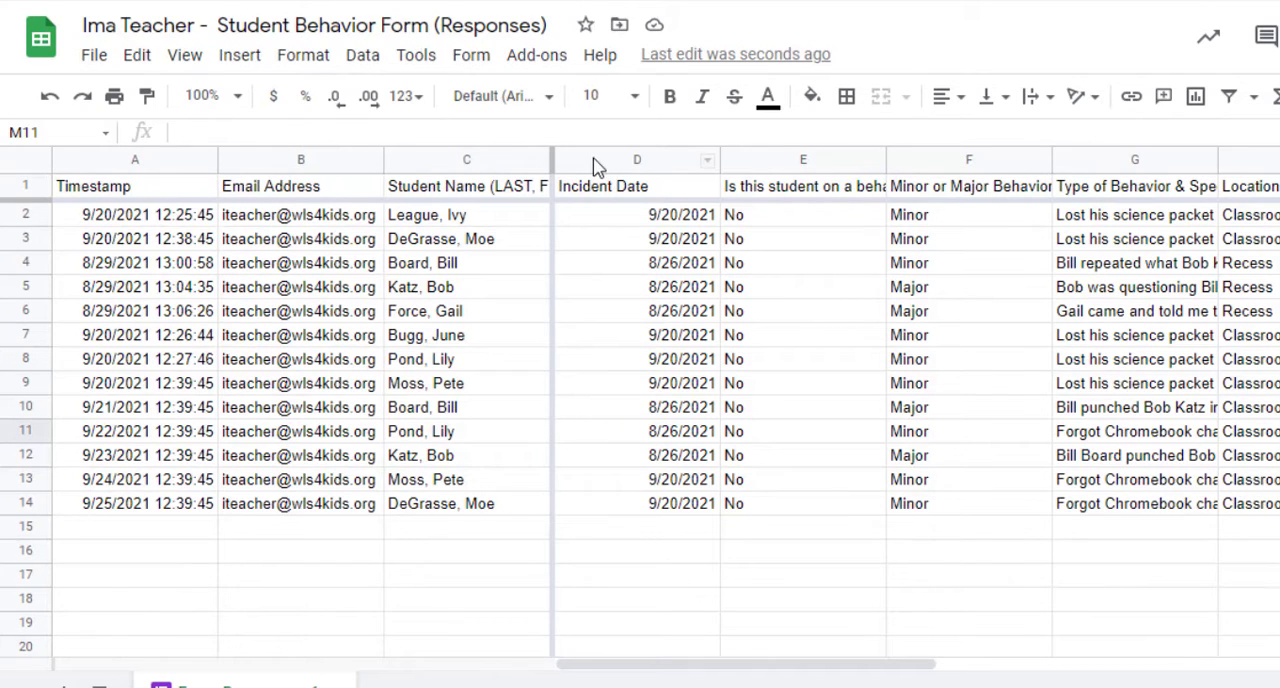
{"action": "left_click", "coordinate": [592, 158]}
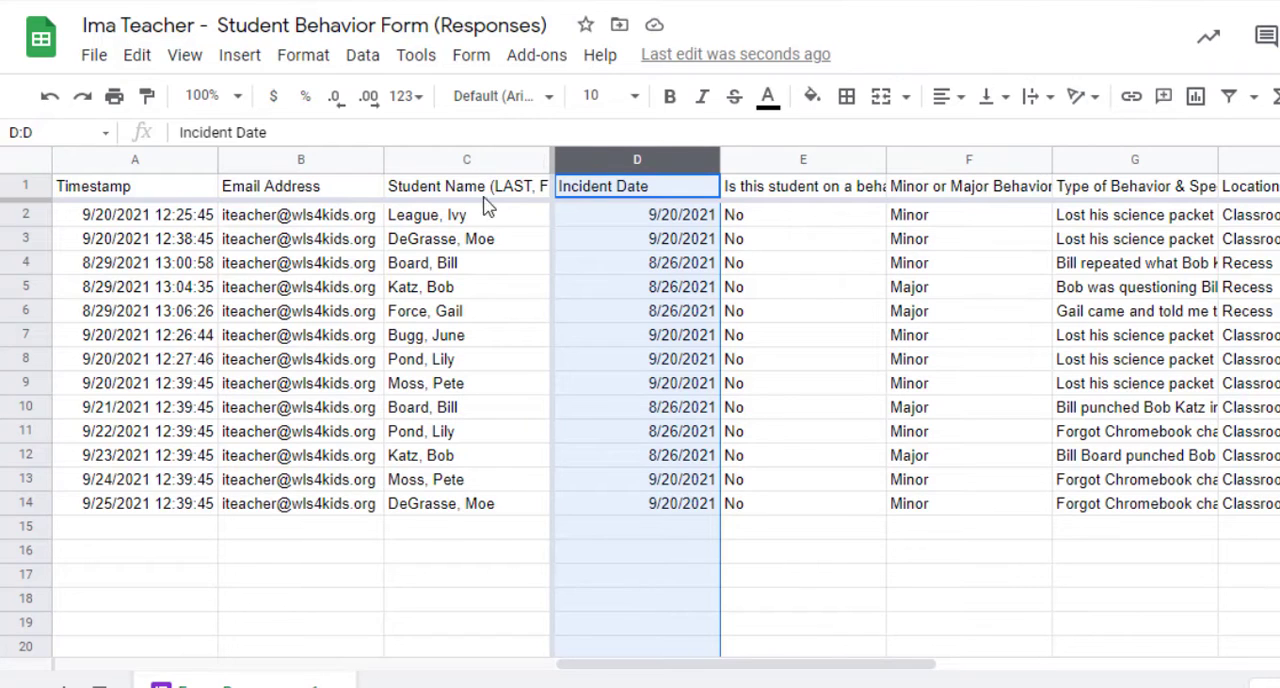
- Insert a blank column before Incident Date with the header Notes, and undo both changes
{"action": "left_click", "coordinate": [587, 159]}
{"action": "right_click", "coordinate": [587, 161]}
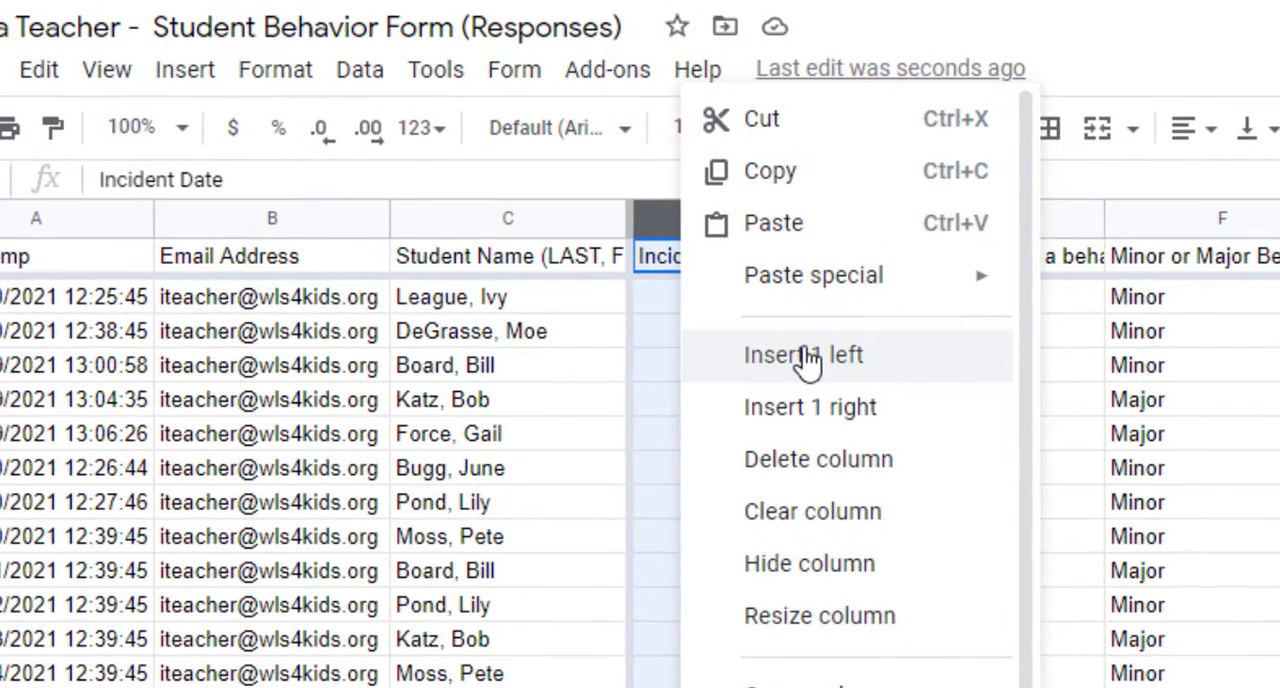
{"action": "left_click", "coordinate": [808, 358]}
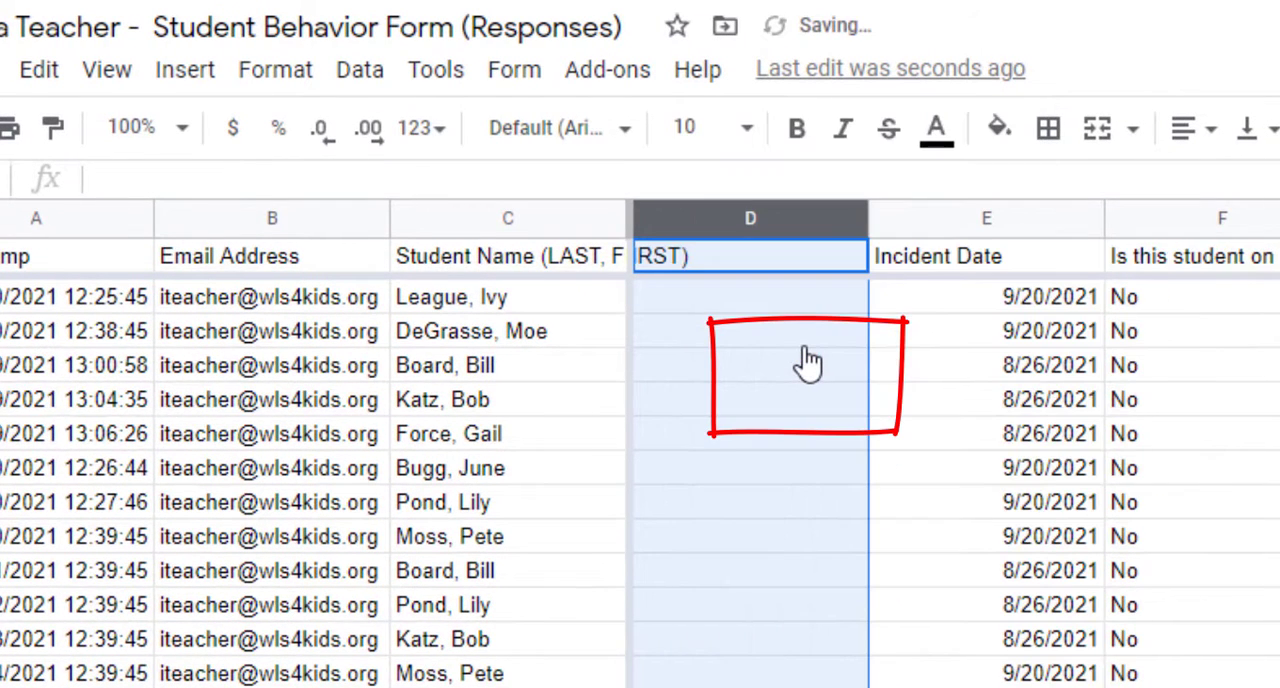
{"action": "left_click", "coordinate": [794, 257]}
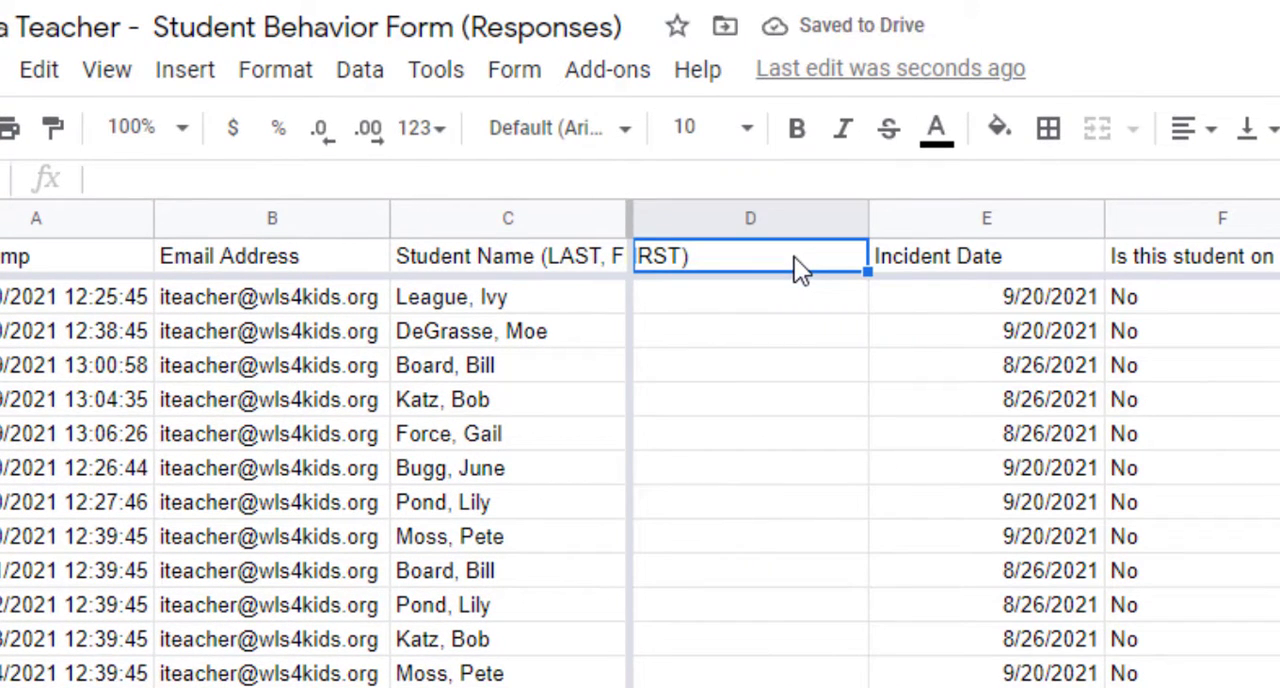
{"action": "type", "text": "Notes"}
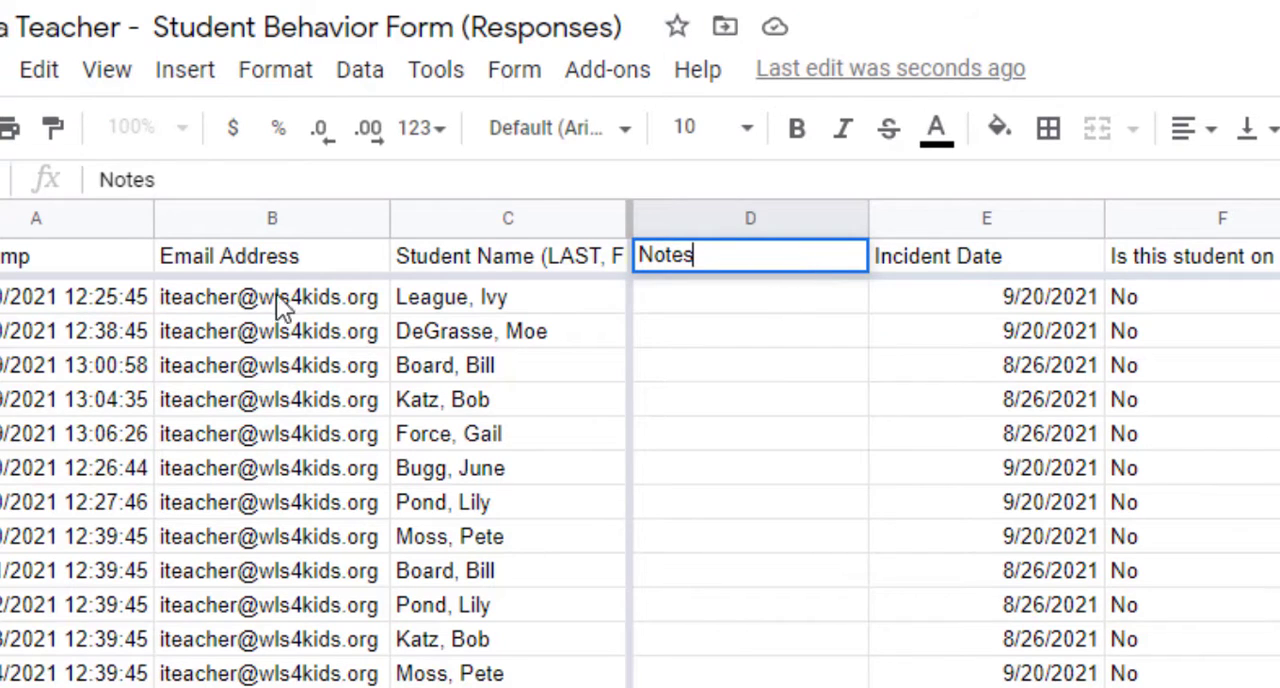
{"action": "left_click", "coordinate": [492, 515]}
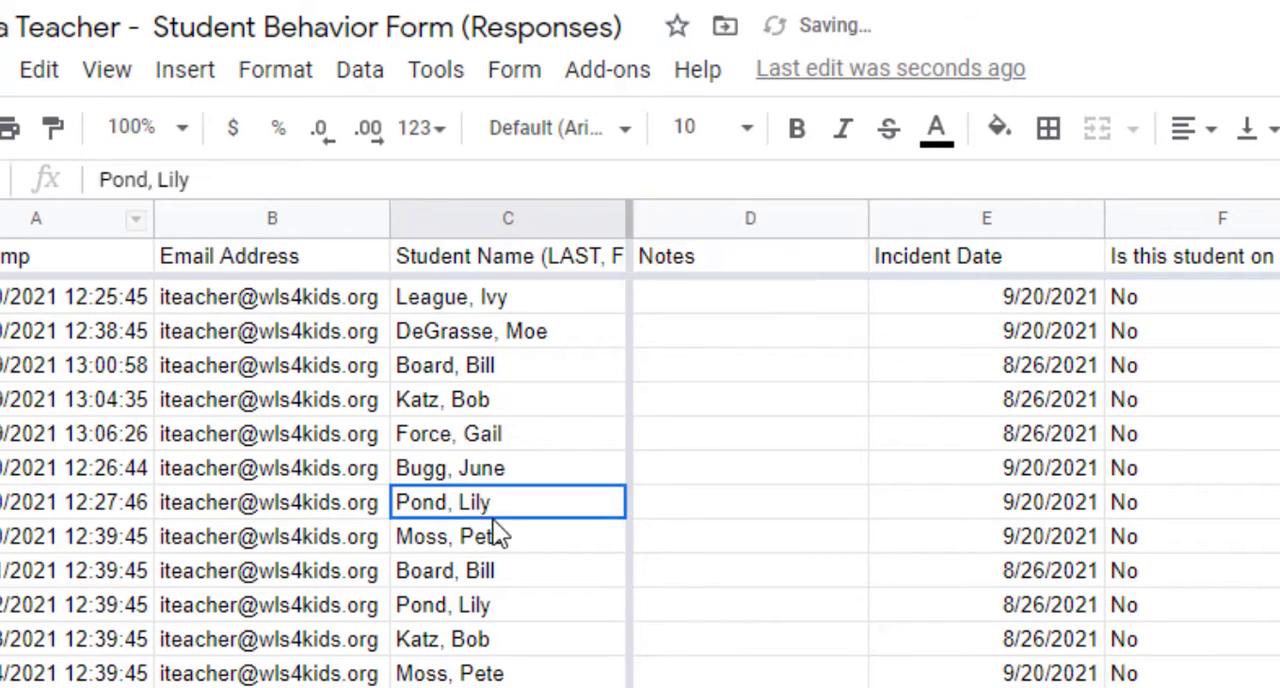
{"action": "key", "text": "ctrl+z"}
{"action": "key", "text": "ctrl+z"}
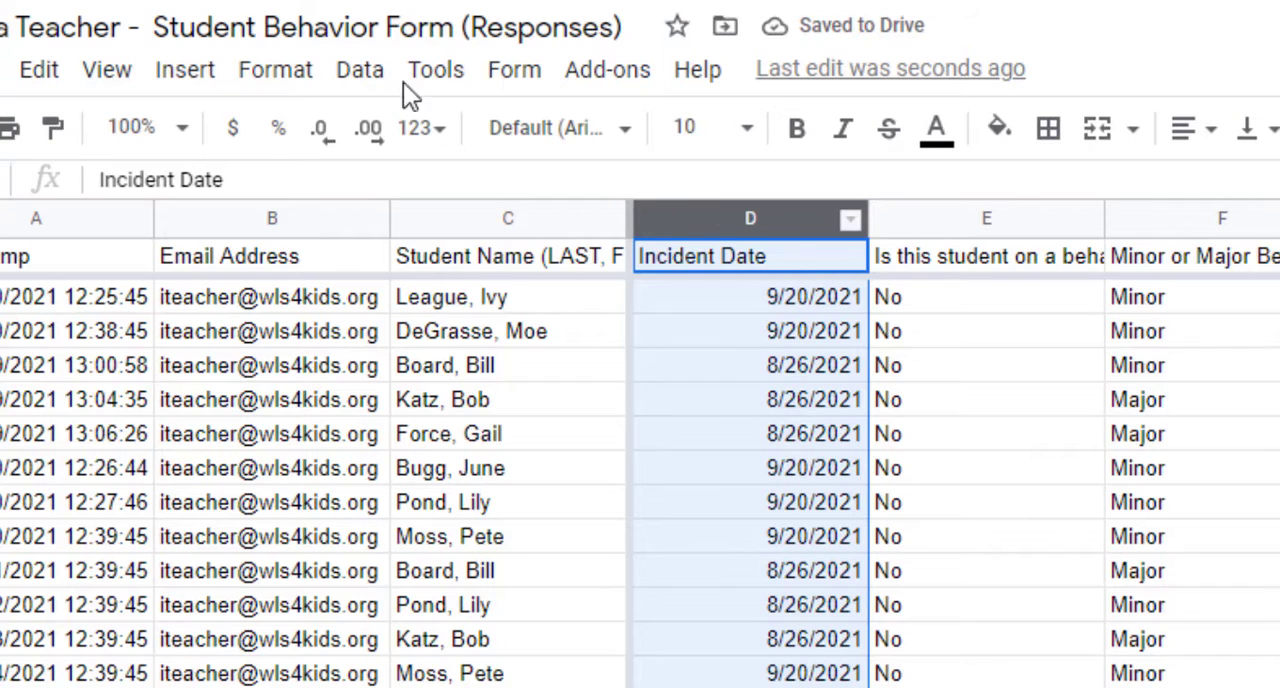
- Insert a new column between Student Name and Incident Date and enter Notes as its header
{"action": "left_click", "coordinate": [181, 84]}
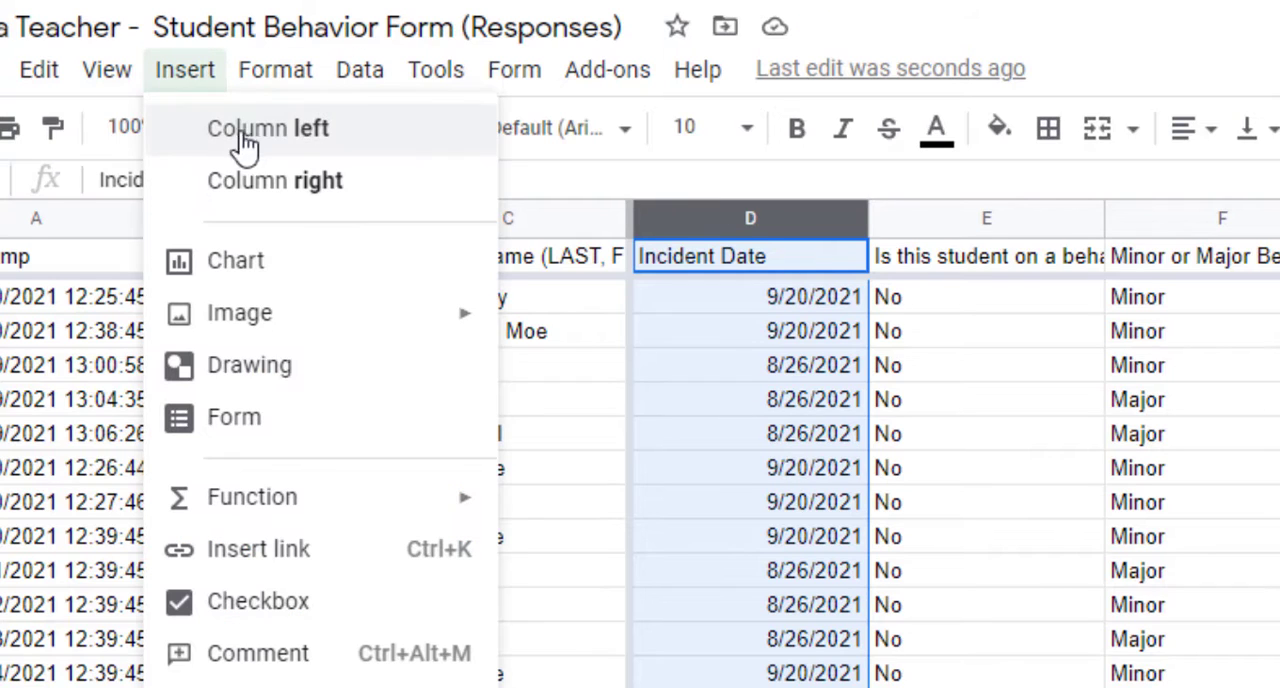
{"action": "left_click", "coordinate": [340, 140]}
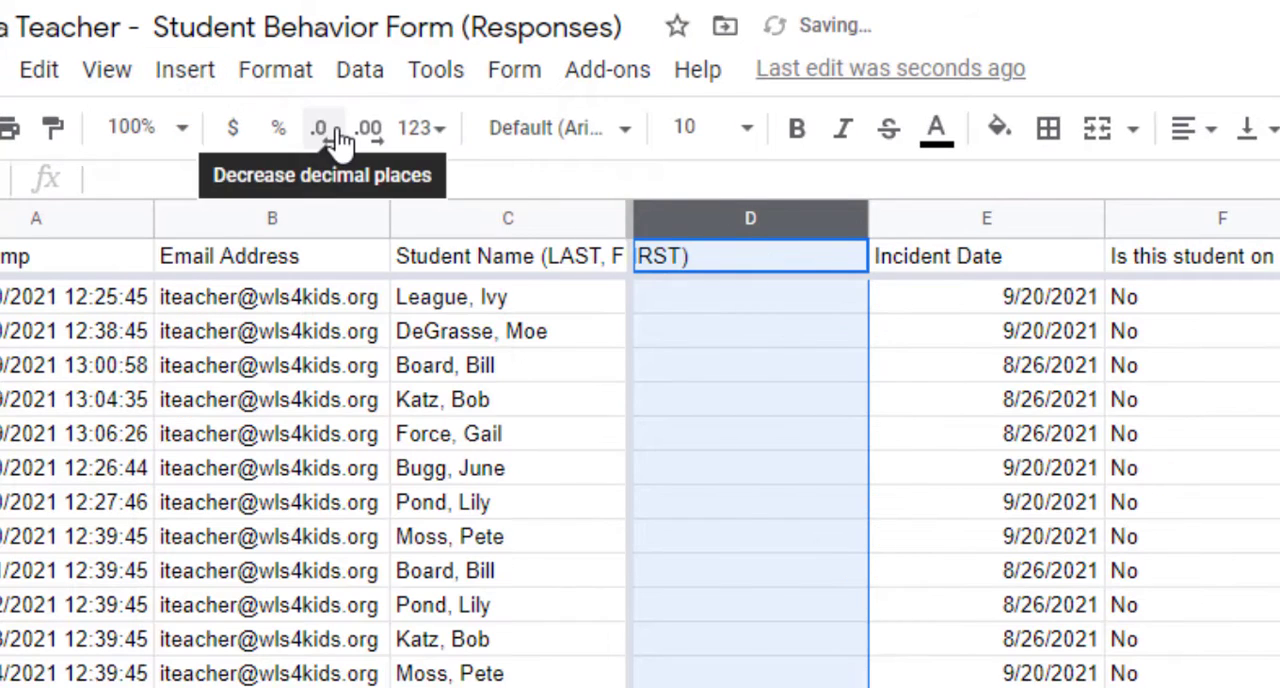
{"action": "left_click", "coordinate": [814, 502]}
{"action": "left_click", "coordinate": [776, 263]}
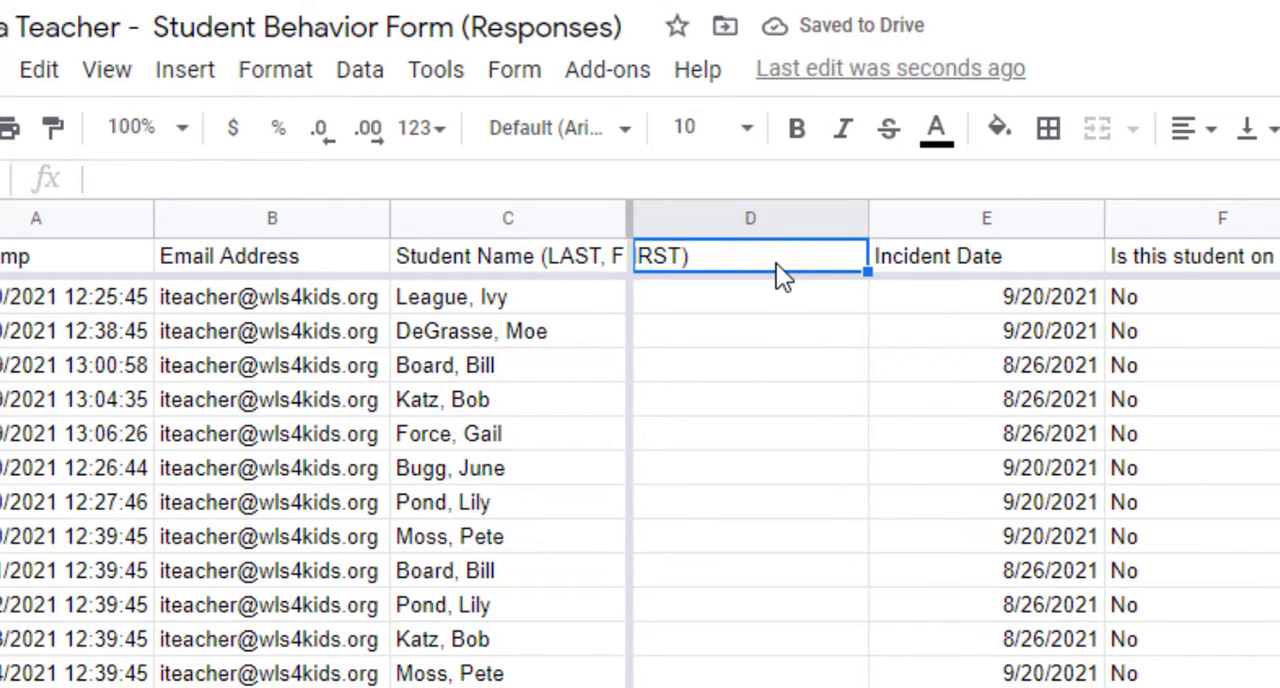
{"action": "type", "text": "Notes"}
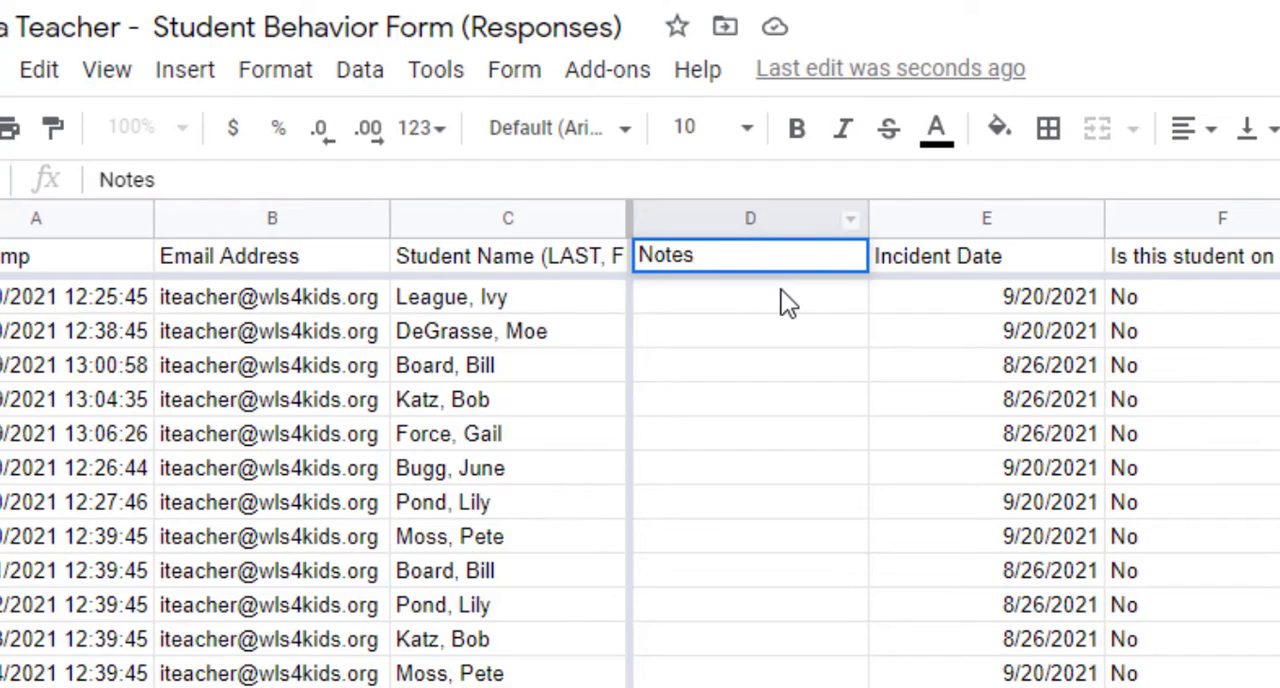
{"action": "left_click", "coordinate": [783, 296]}
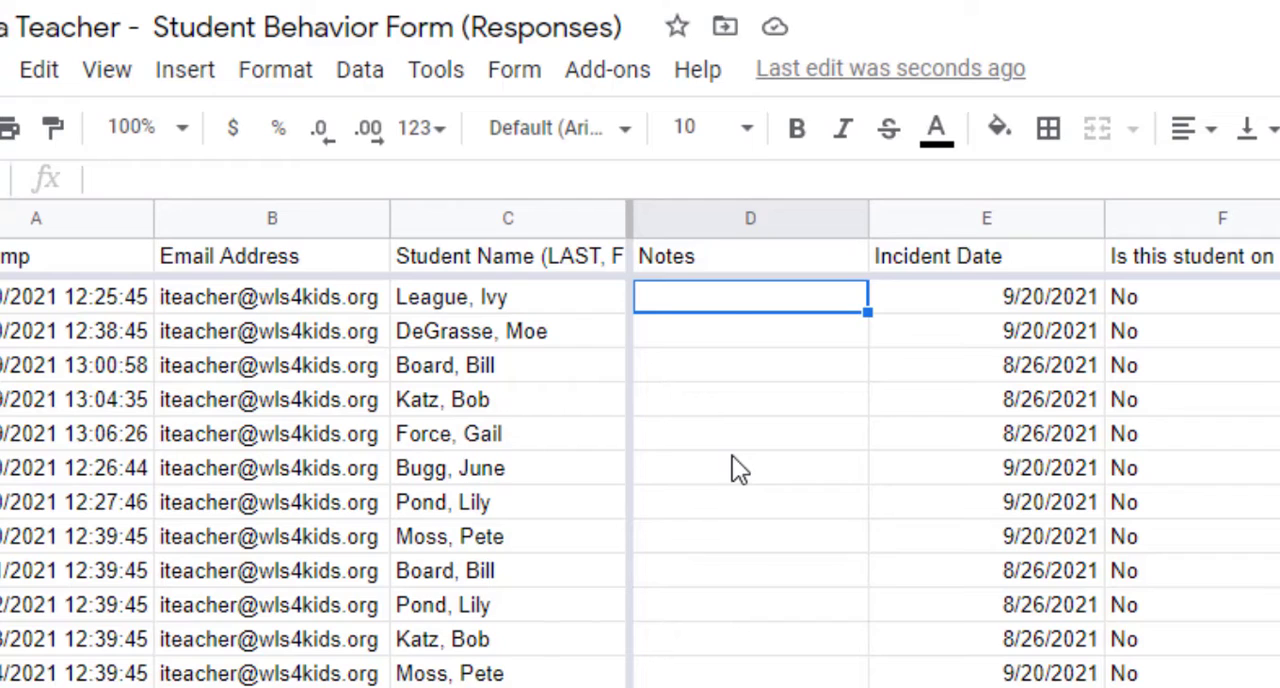
- Hide the Notes column (D) and unhide it again
{"action": "left_click", "coordinate": [716, 220]}
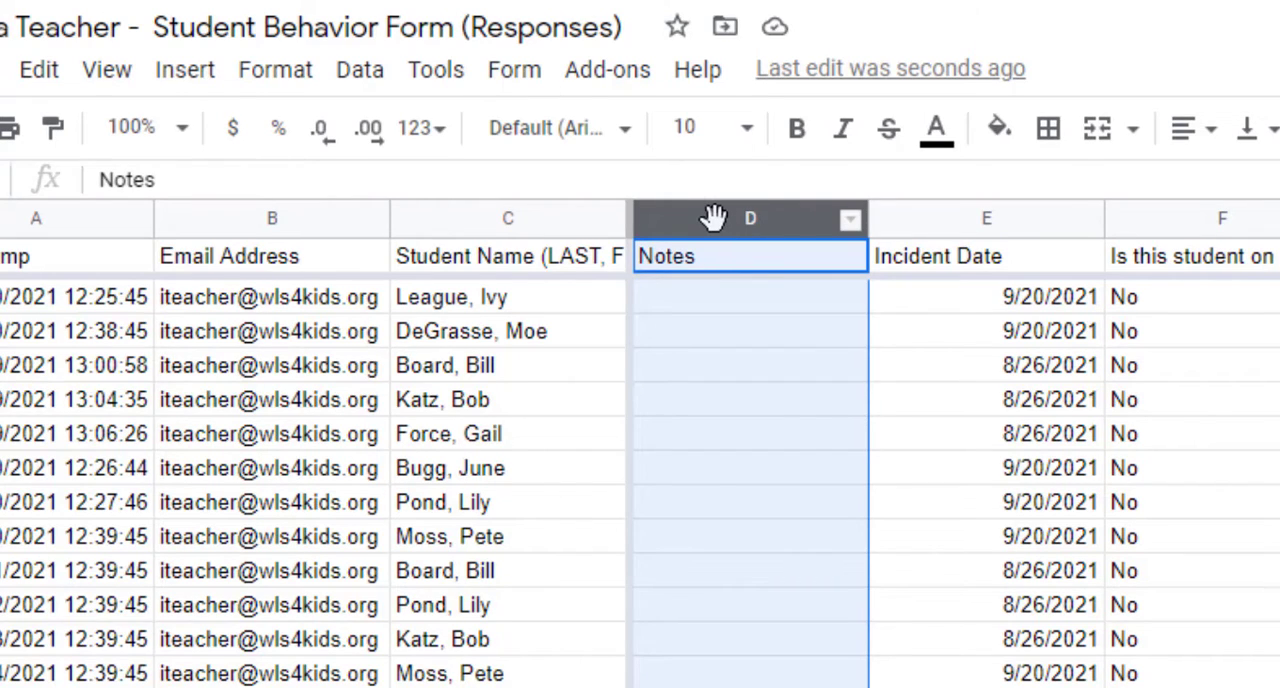
{"action": "right_click", "coordinate": [714, 218]}
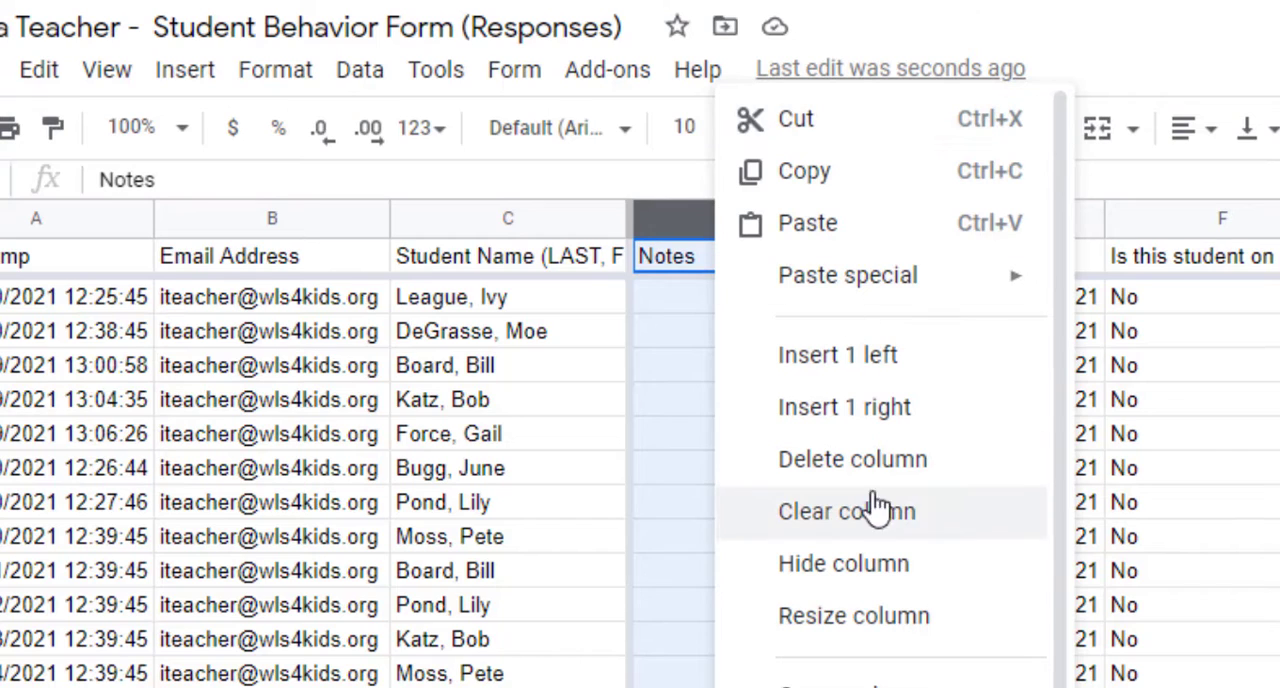
{"action": "left_click", "coordinate": [880, 565]}
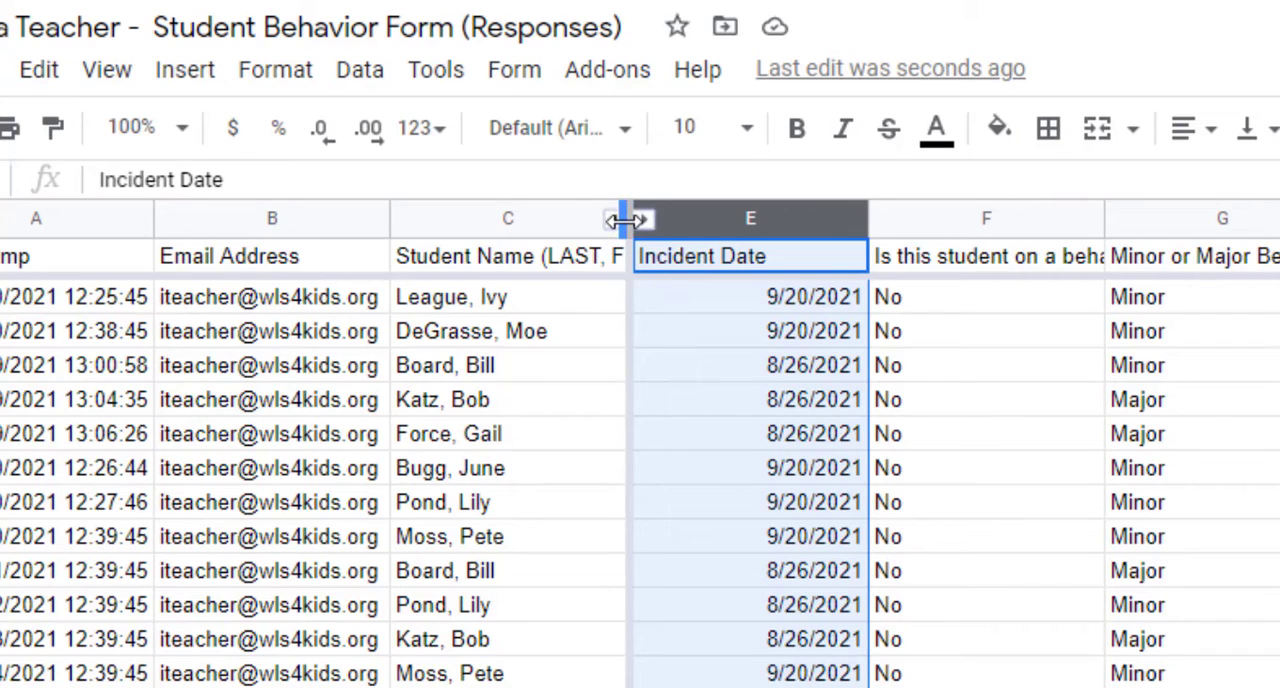
{"action": "left_click", "coordinate": [616, 222]}
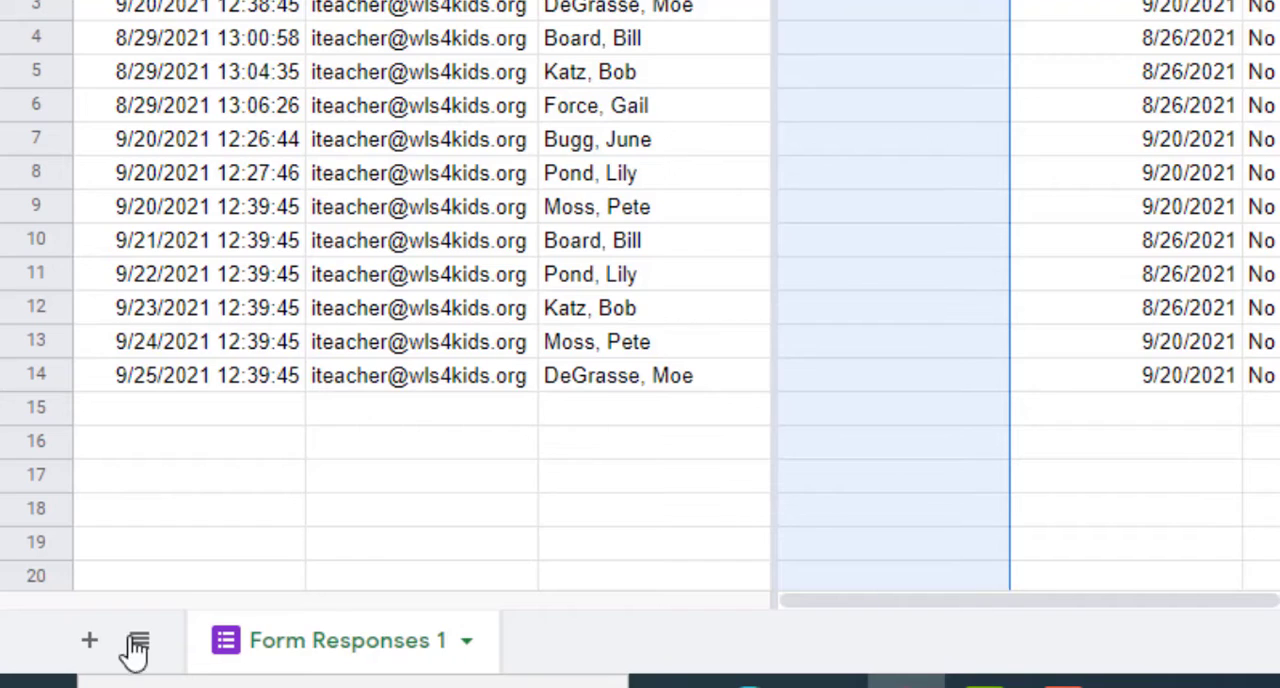
- Add a new sheet to the workbook and switch between Form Responses 1 and the new sheet
{"action": "left_click", "coordinate": [89, 642]}
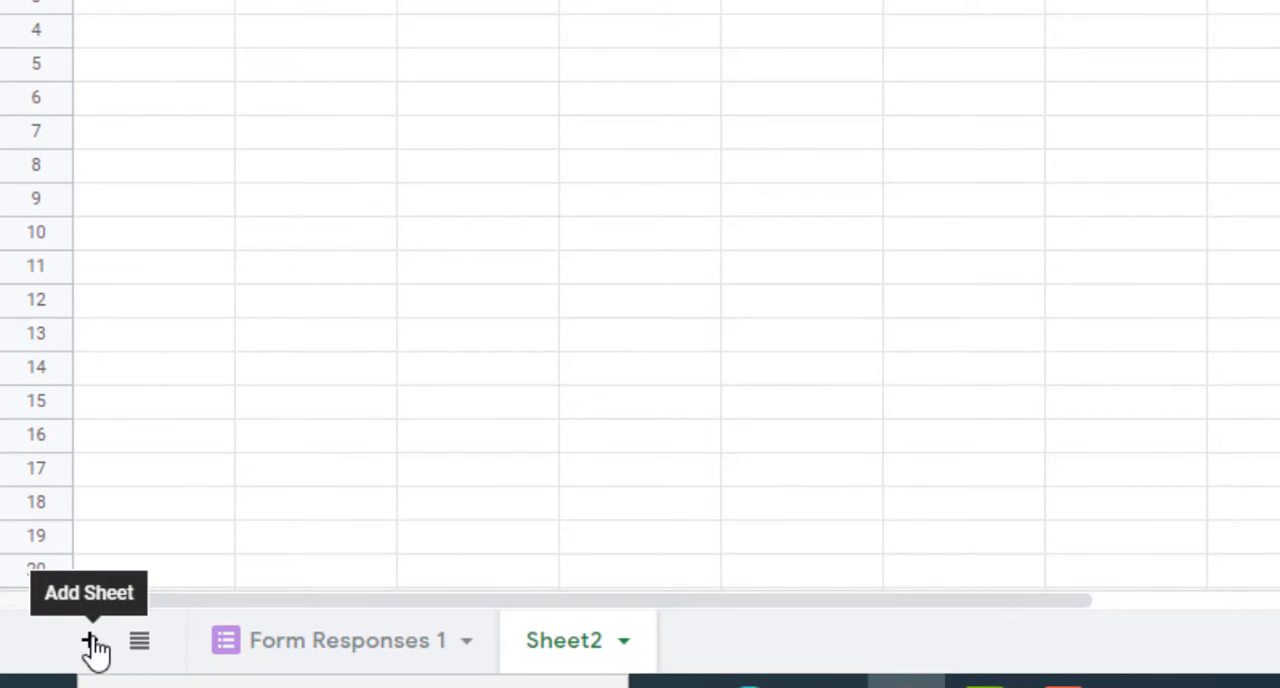
{"action": "left_click", "coordinate": [335, 645]}
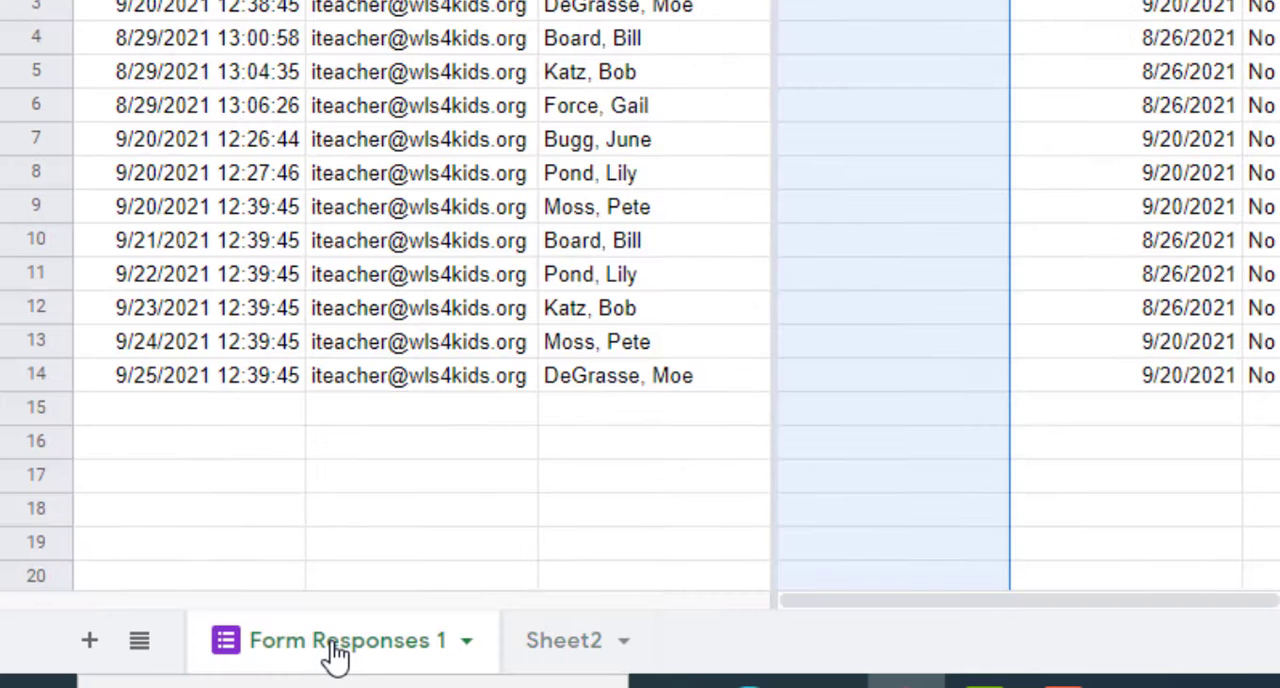
{"action": "left_click", "coordinate": [576, 648]}
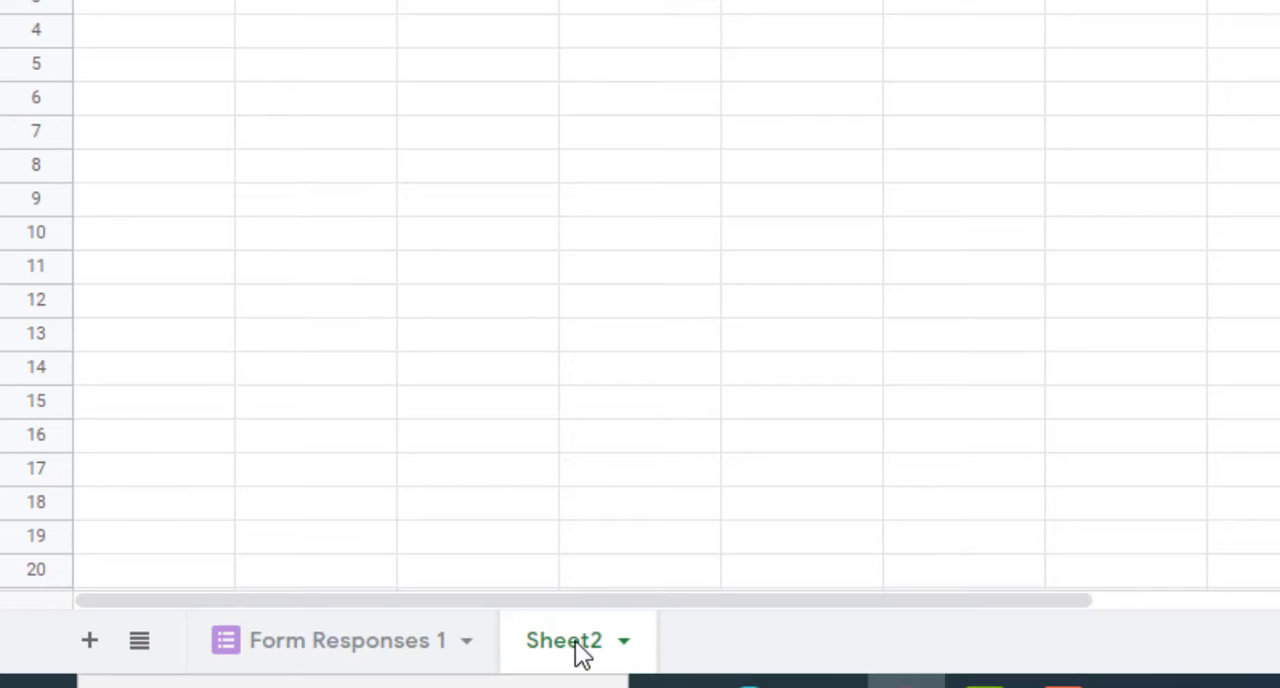
- Rename the new sheet as My Notes
{"action": "left_click", "coordinate": [624, 645]}
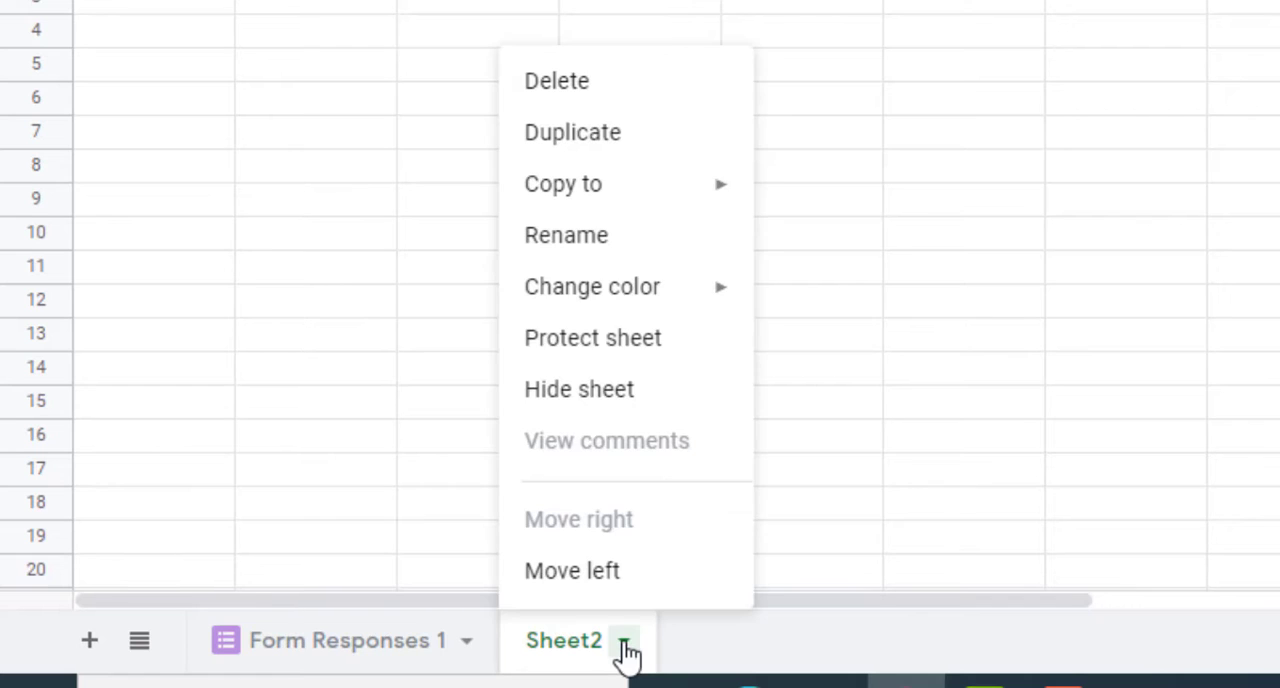
{"action": "left_click", "coordinate": [597, 241]}
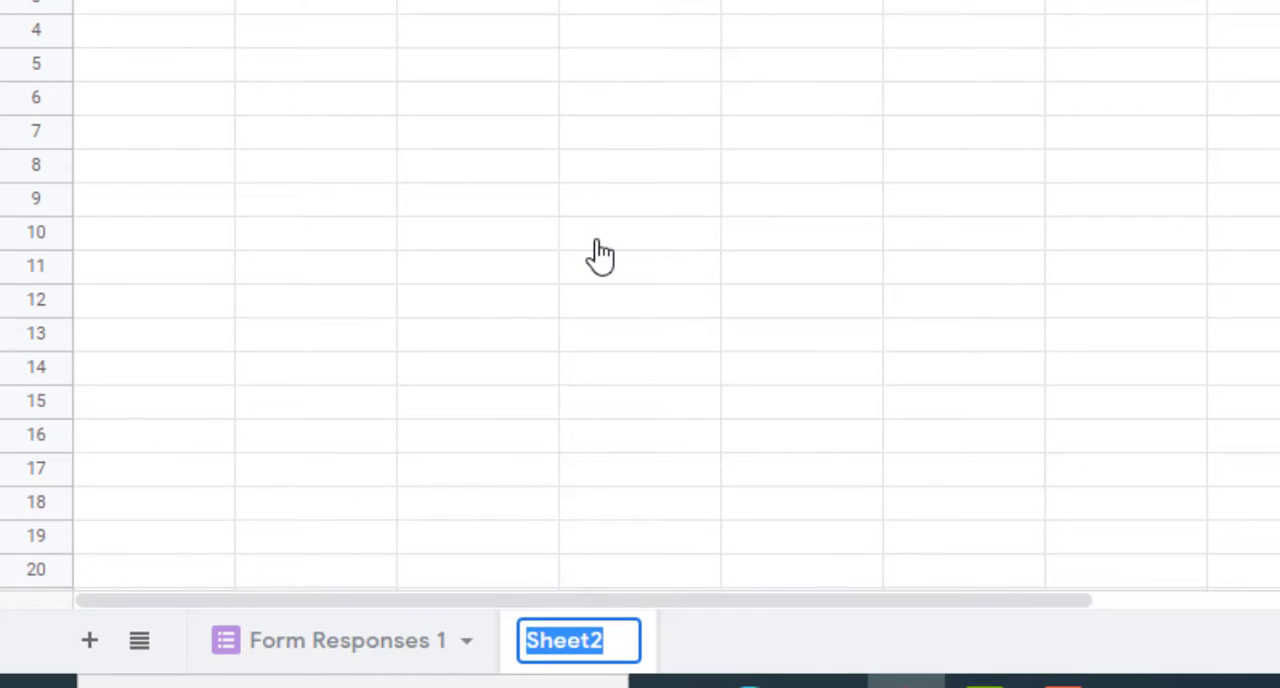
{"action": "type", "text": "Nmy"}
{"action": "key", "text": "BackSpace"}
{"action": "key", "text": "BackSpace"}
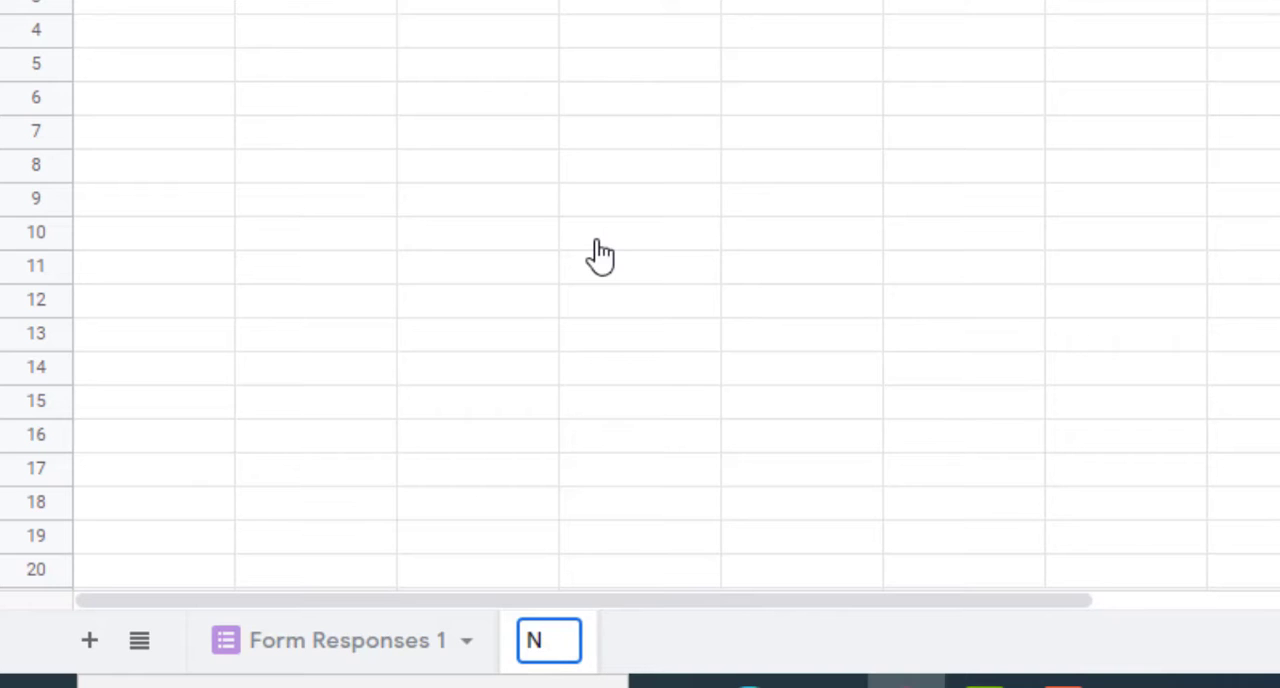
{"action": "key", "text": "BackSpace"}
{"action": "type", "text": "My Not"}
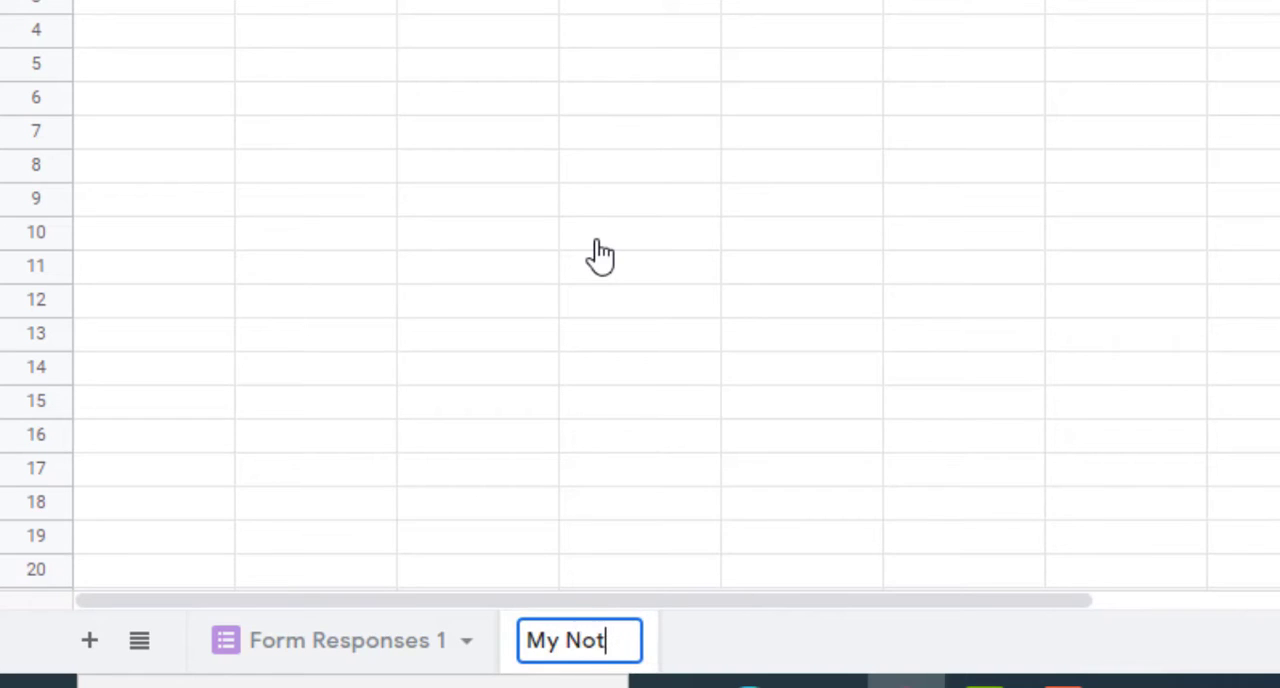
{"action": "type", "text": "es"}
{"action": "left_click", "coordinate": [588, 338]}
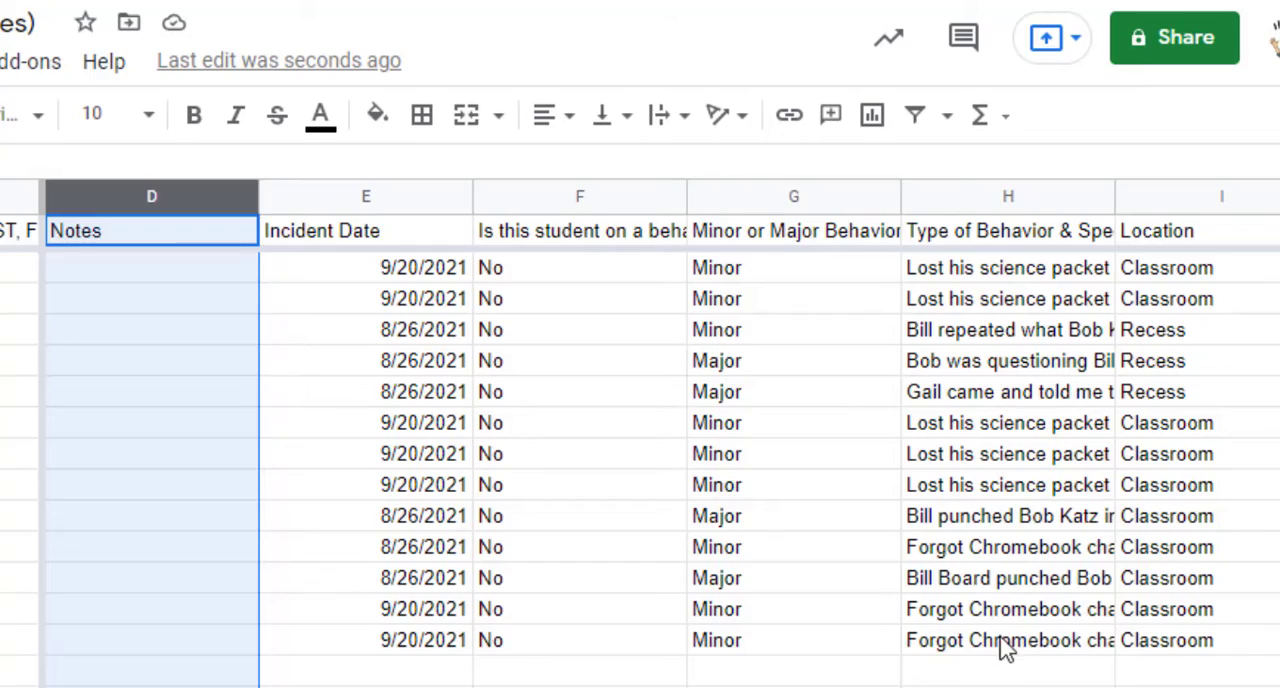
- On the Form Responses 1 sheet, wrap the text in the Type of Behavior & Specific Details column and widen that column
{"action": "left_click", "coordinate": [1001, 643]}
{"action": "left_click", "coordinate": [967, 197]}
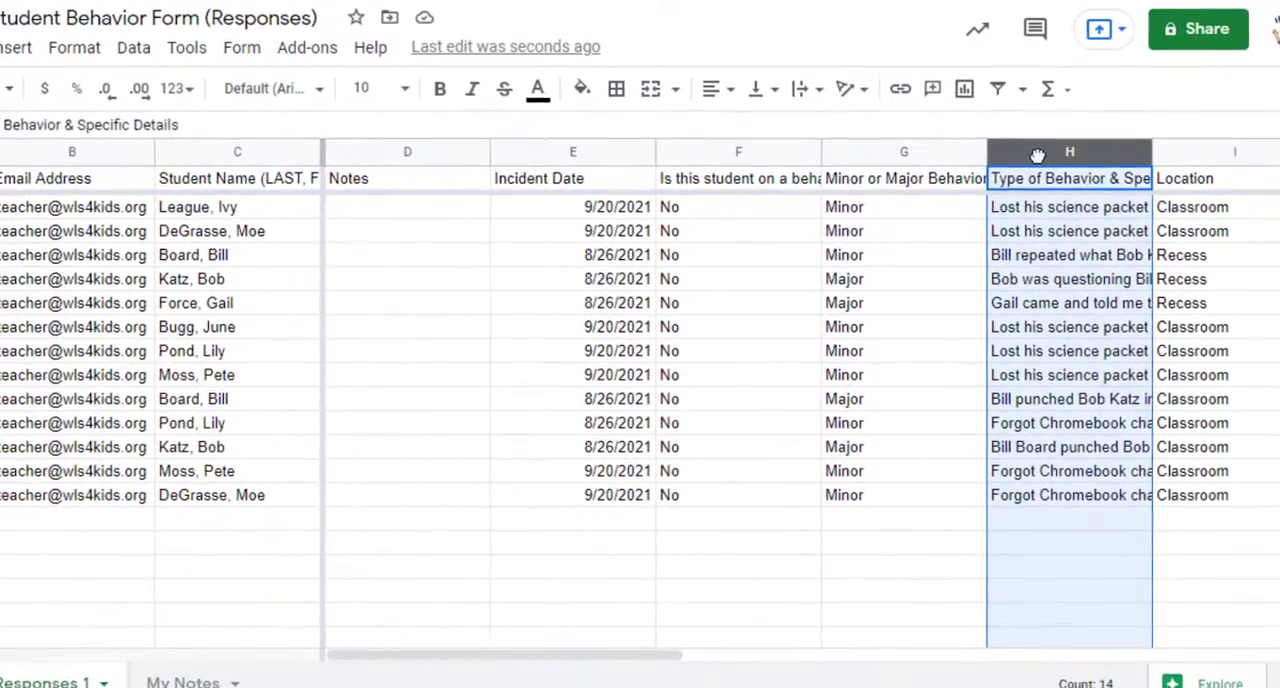
{"action": "left_click", "coordinate": [89, 57]}
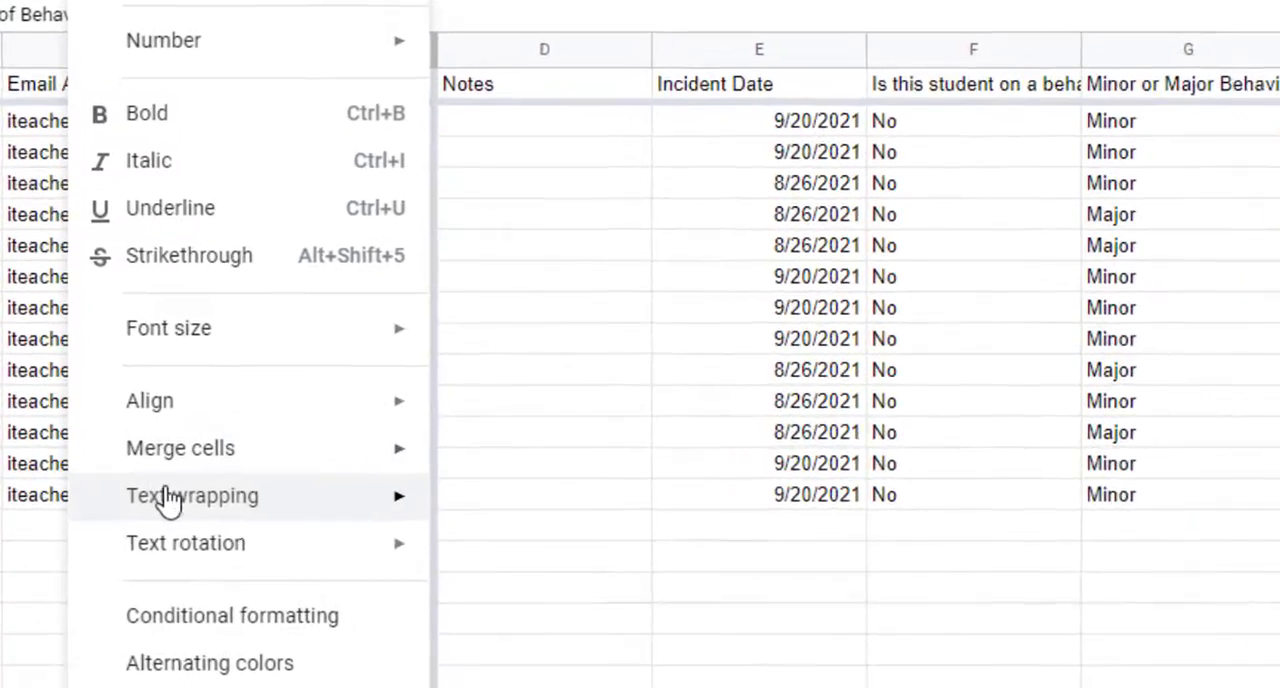
{"action": "mouse_move", "coordinate": [143, 497]}
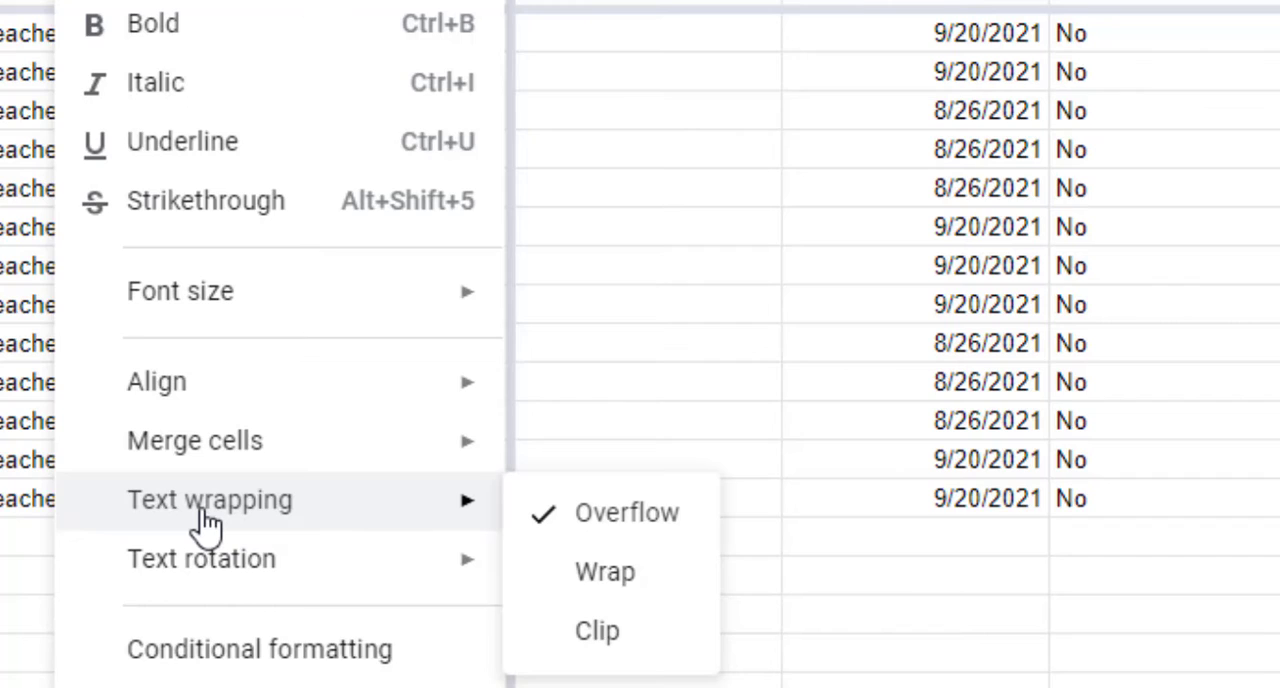
{"action": "left_click", "coordinate": [605, 574]}
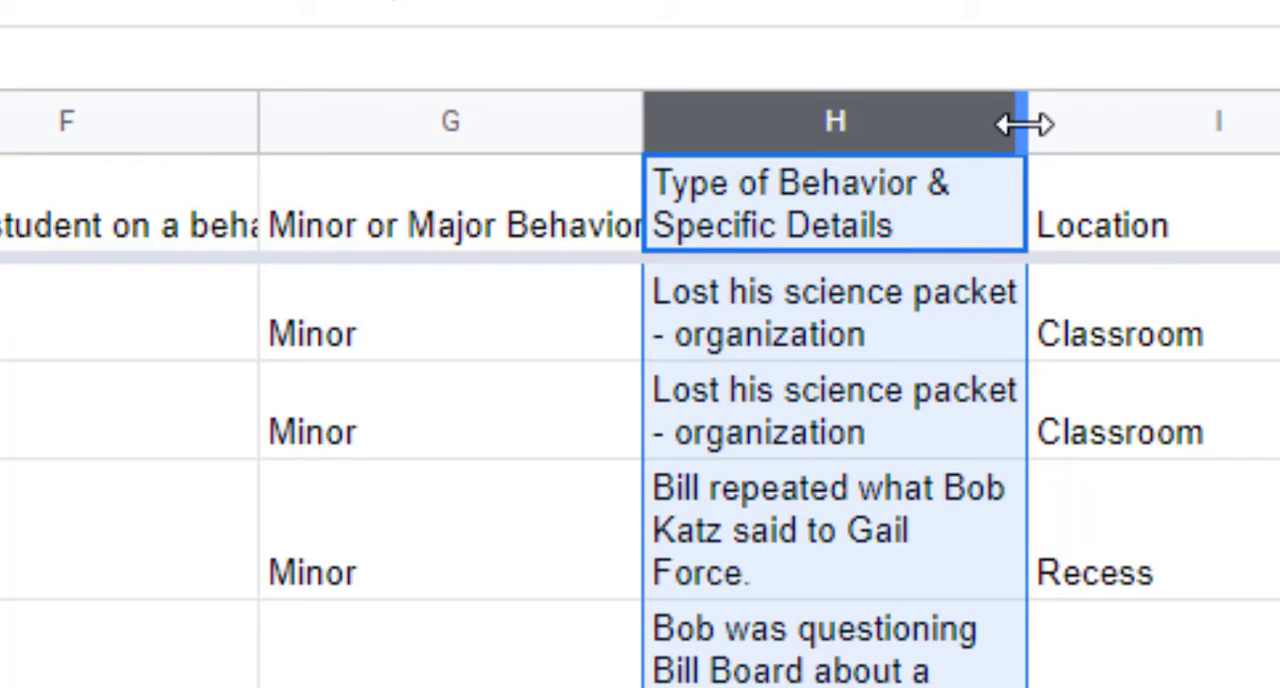
{"action": "left_click_drag", "start_coordinate": [1025, 124], "coordinate": [1185, 126]}
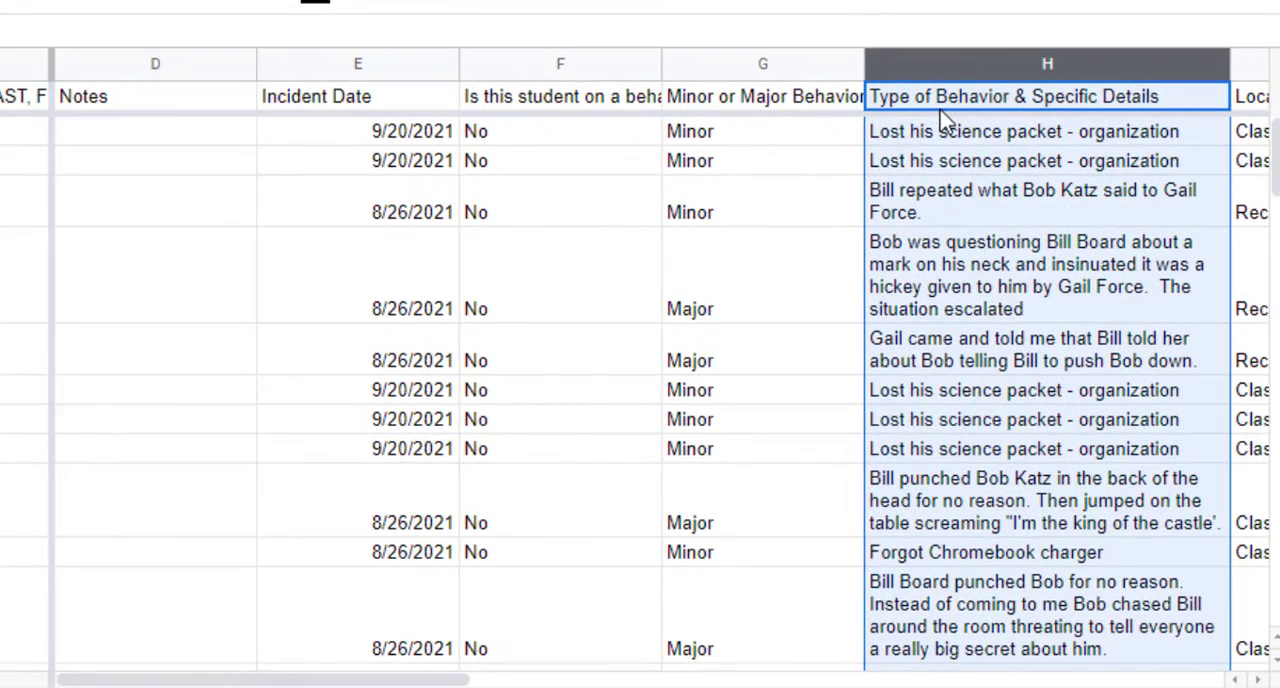
- Wrap the text of the whole header row (row 1) so the long column titles fit within their cells
{"action": "left_click", "coordinate": [708, 100]}
{"action": "left_click", "coordinate": [594, 103]}
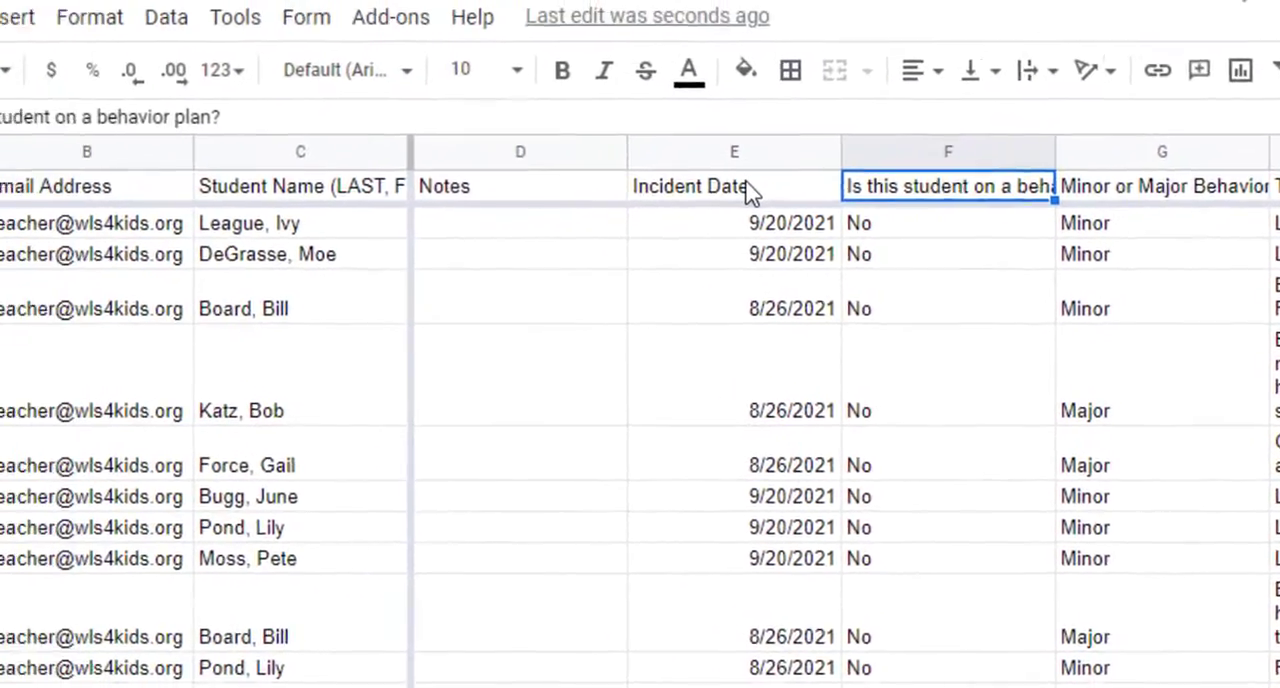
{"action": "left_click", "coordinate": [366, 100]}
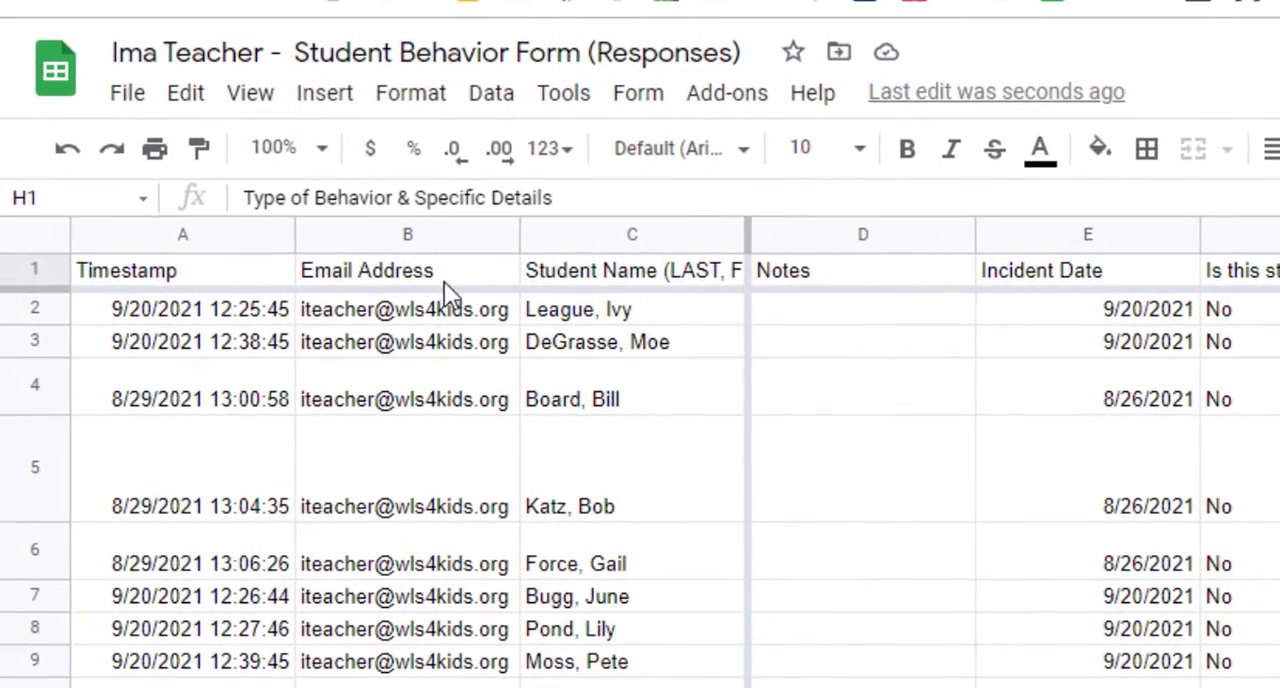
{"action": "left_click", "coordinate": [28, 260]}
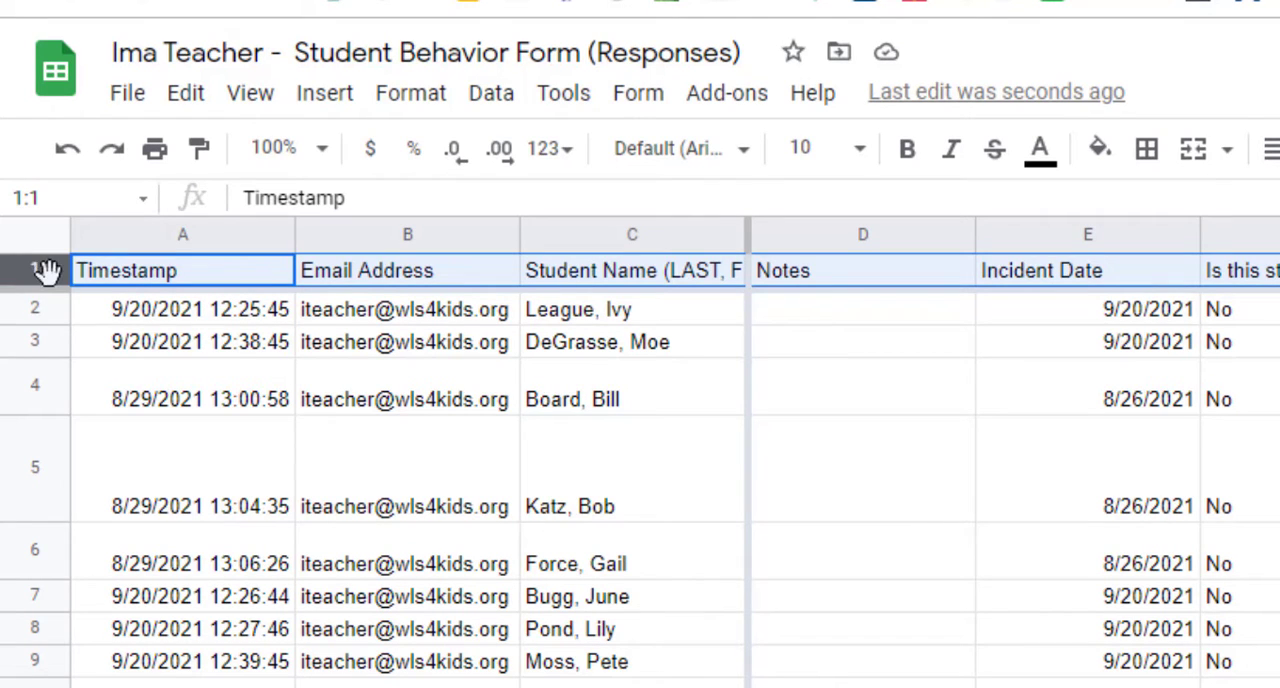
{"action": "left_click_drag", "start_coordinate": [37, 266], "coordinate": [48, 272]}
{"action": "left_click", "coordinate": [126, 340]}
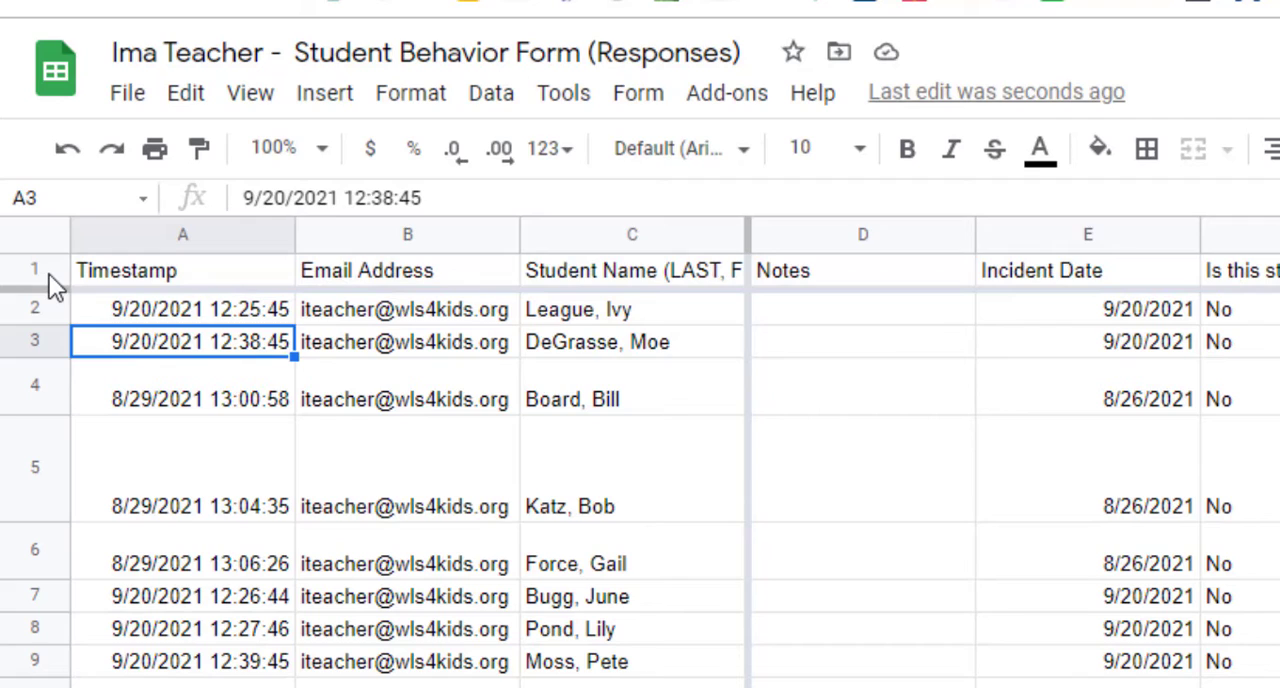
{"action": "left_click", "coordinate": [48, 272]}
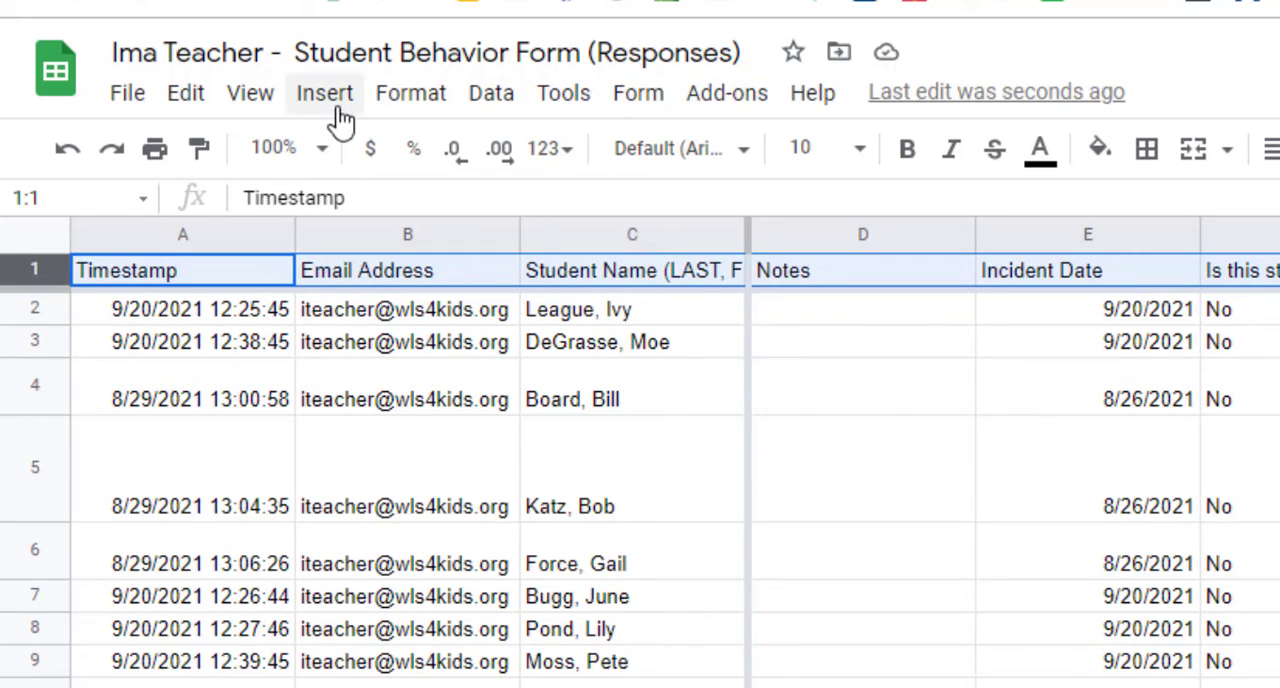
{"action": "left_click", "coordinate": [412, 96]}
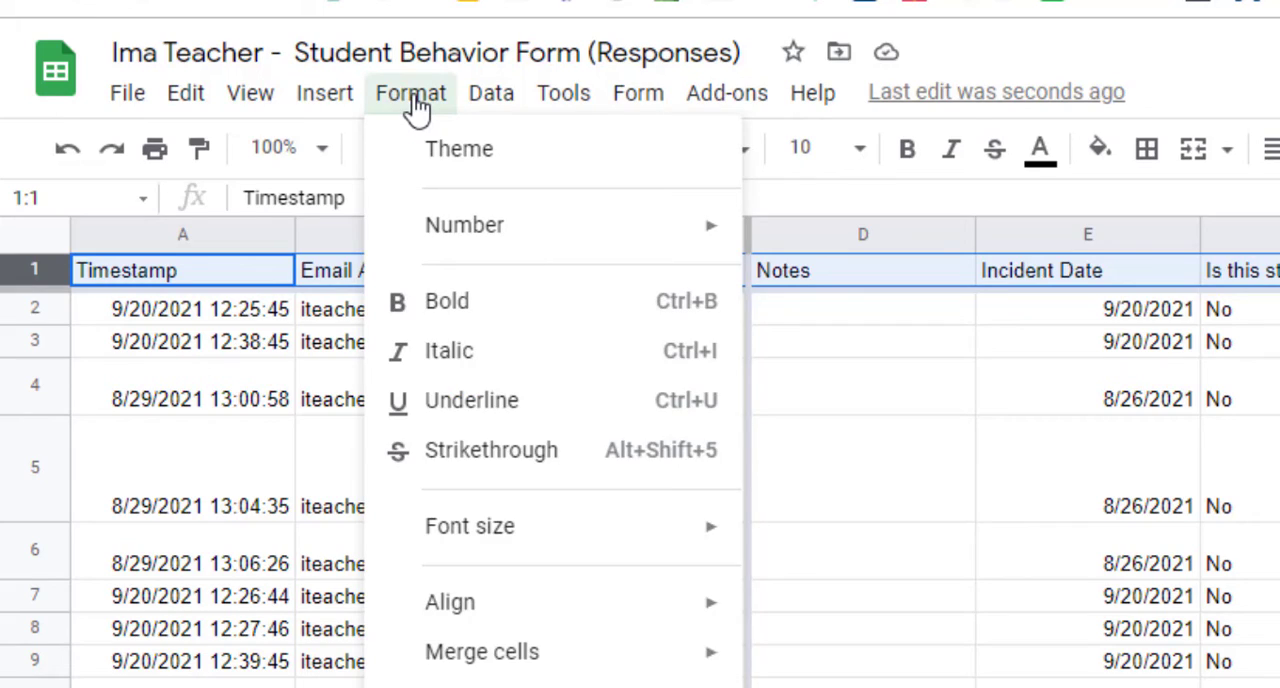
{"action": "mouse_move", "coordinate": [529, 687]}
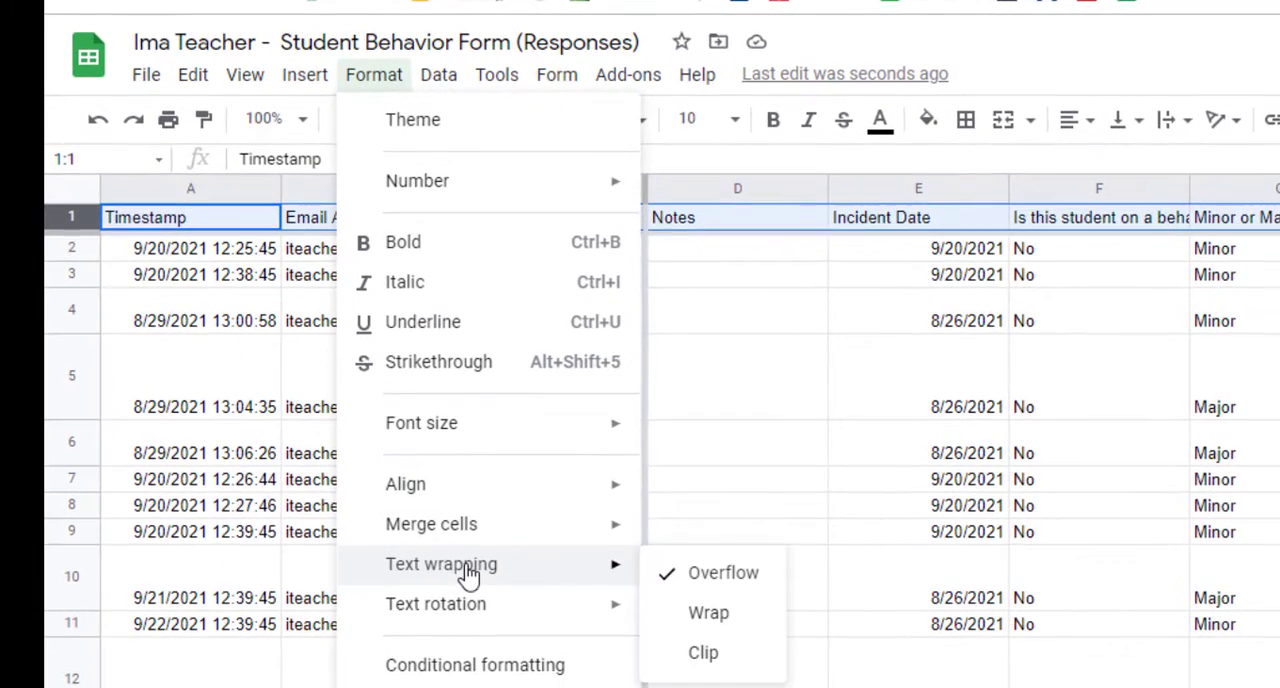
{"action": "left_click", "coordinate": [729, 614]}
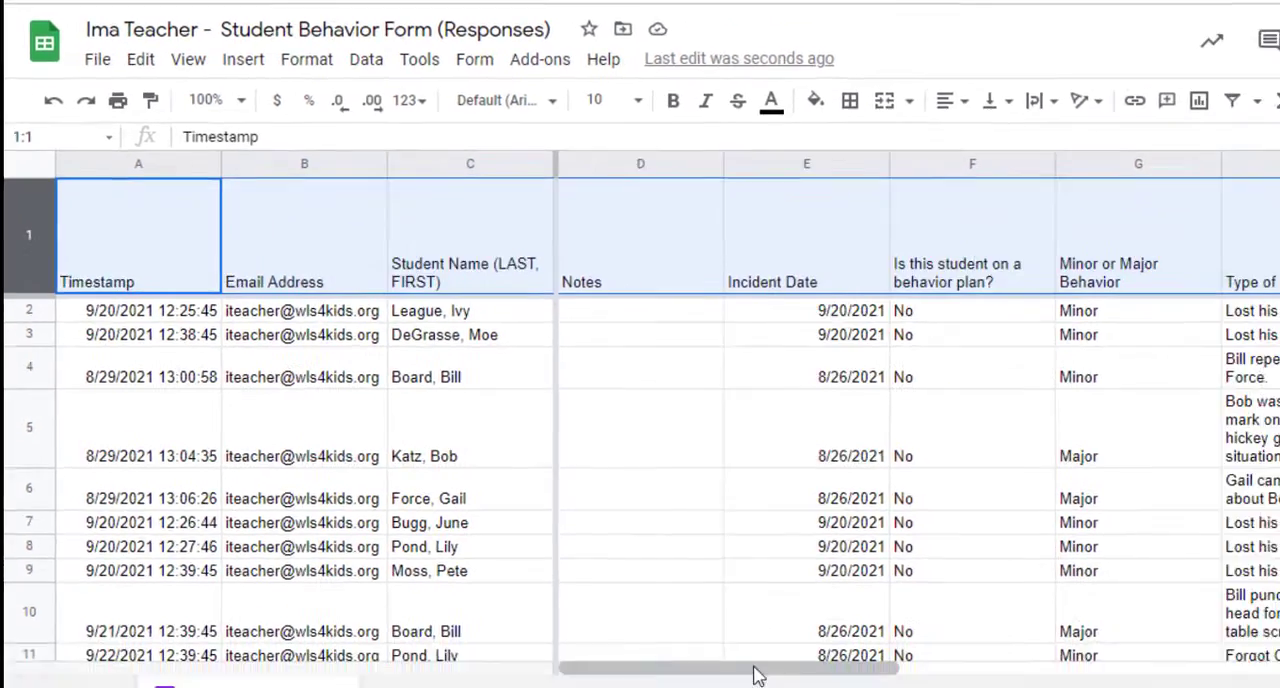
{"action": "left_click", "coordinate": [743, 556]}
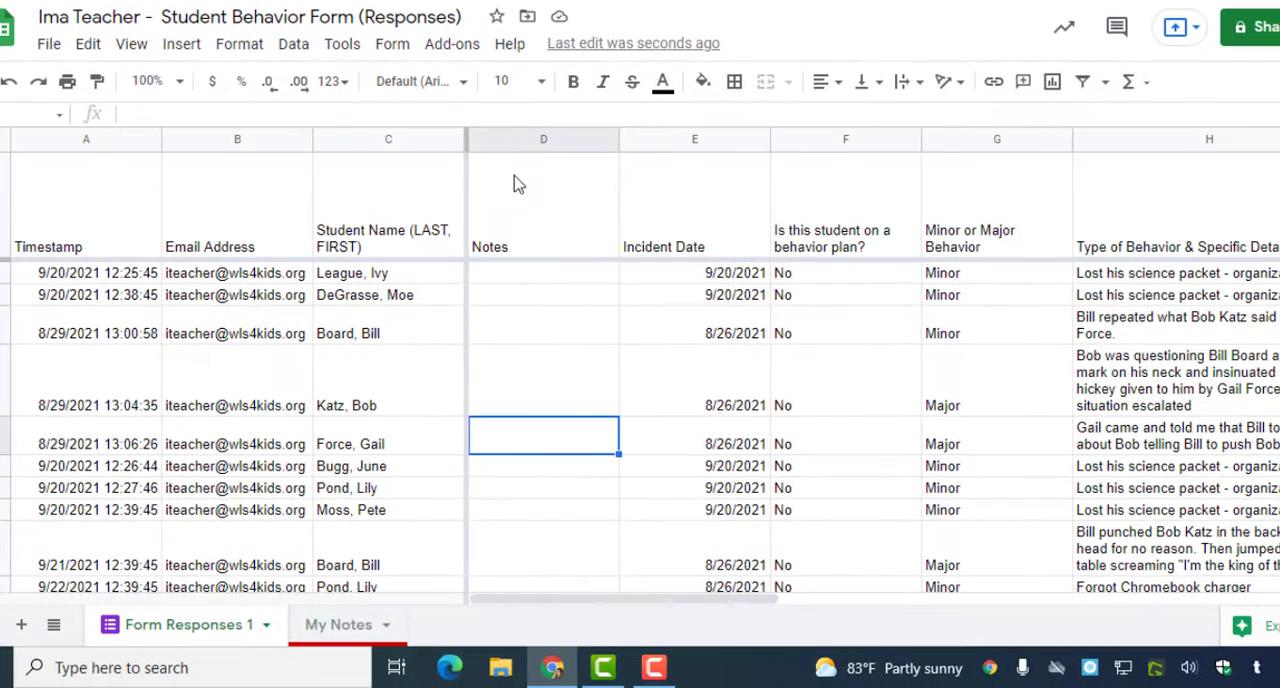
- Narrow the Student Name and Email Address columns
{"action": "left_click_drag", "start_coordinate": [463, 137], "coordinate": [424, 138]}
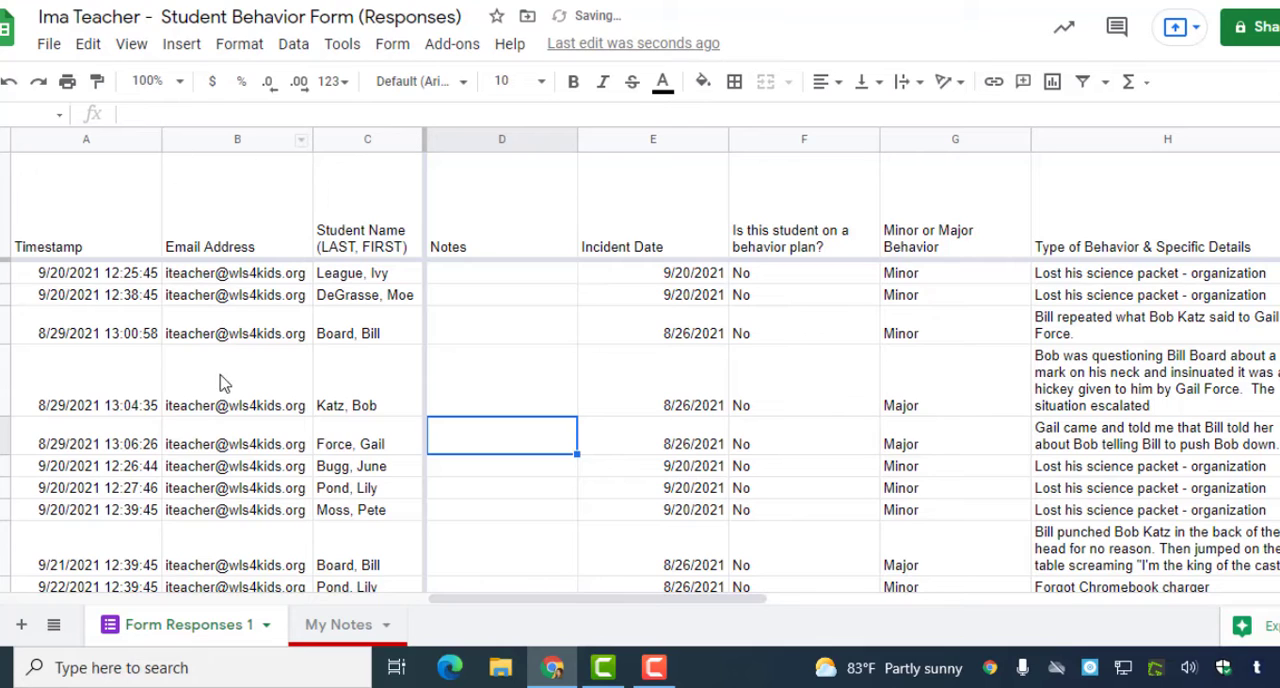
{"action": "left_click_drag", "start_coordinate": [310, 137], "coordinate": [219, 143]}
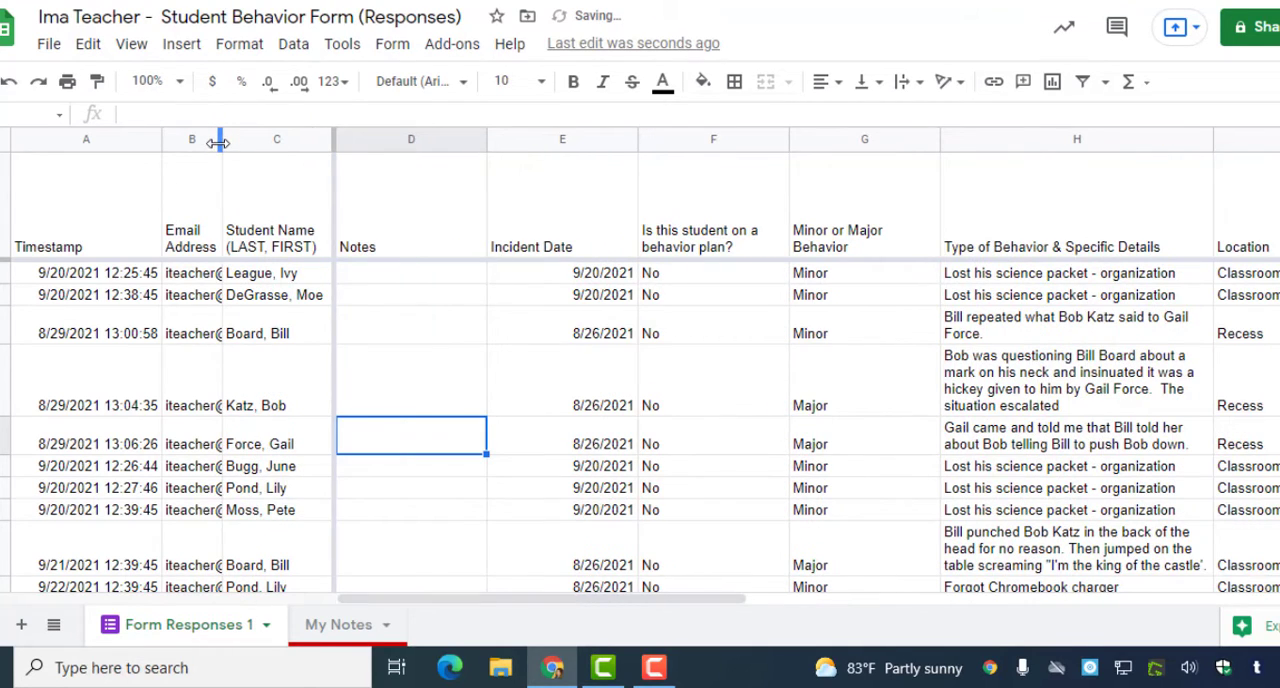
{"action": "scroll", "coordinate": [198, 356], "scroll_direction": "down", "scroll_amount": 5}
{"action": "scroll", "coordinate": [203, 359], "scroll_direction": "up", "scroll_amount": 5}
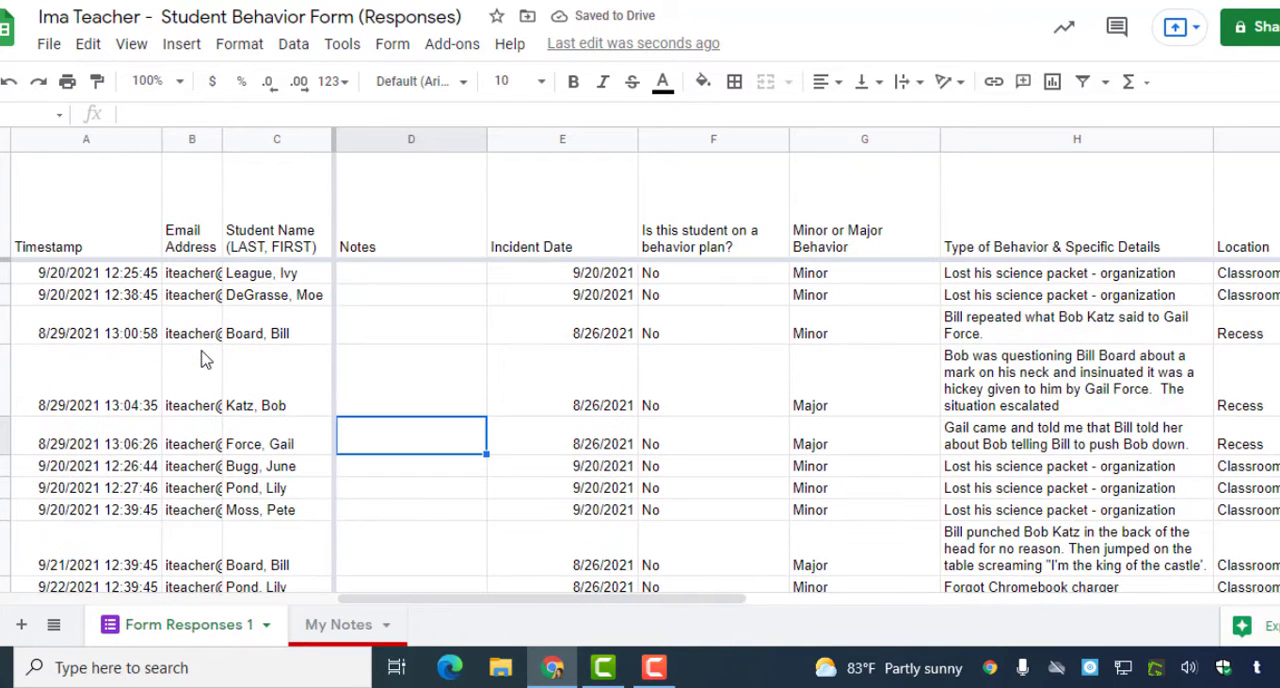
- Hide the Email Address column (B)
{"action": "left_click", "coordinate": [186, 140]}
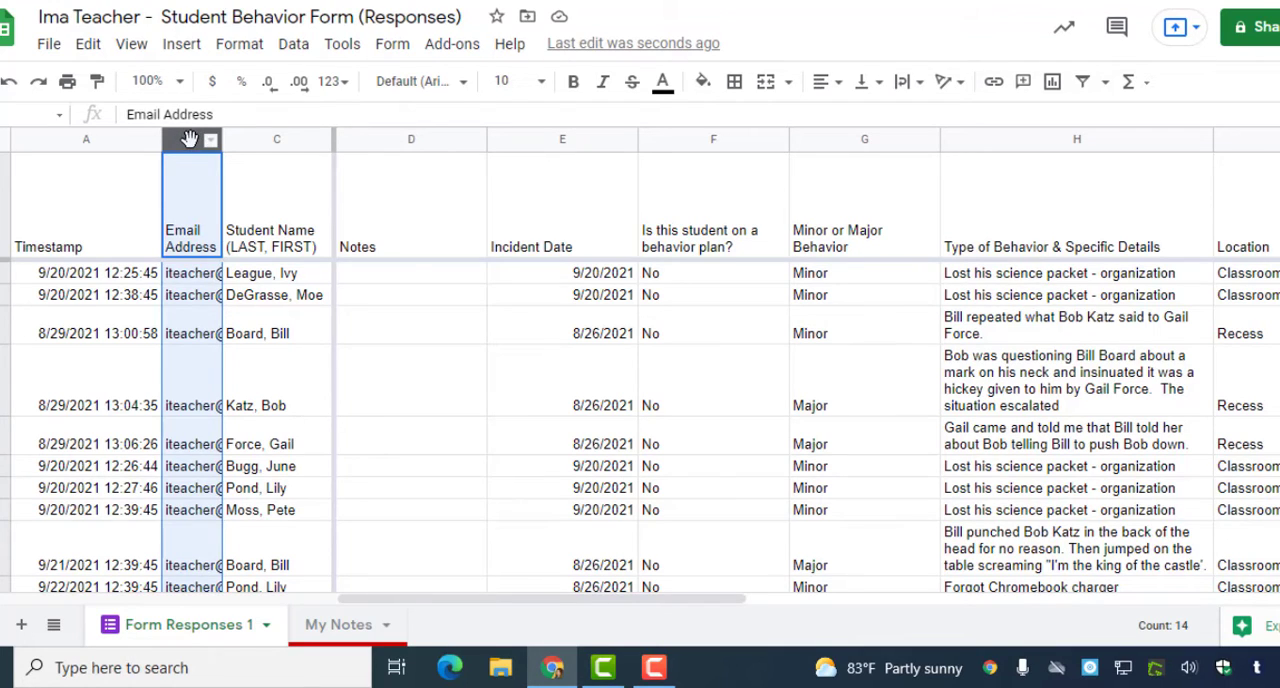
{"action": "right_click", "coordinate": [190, 139]}
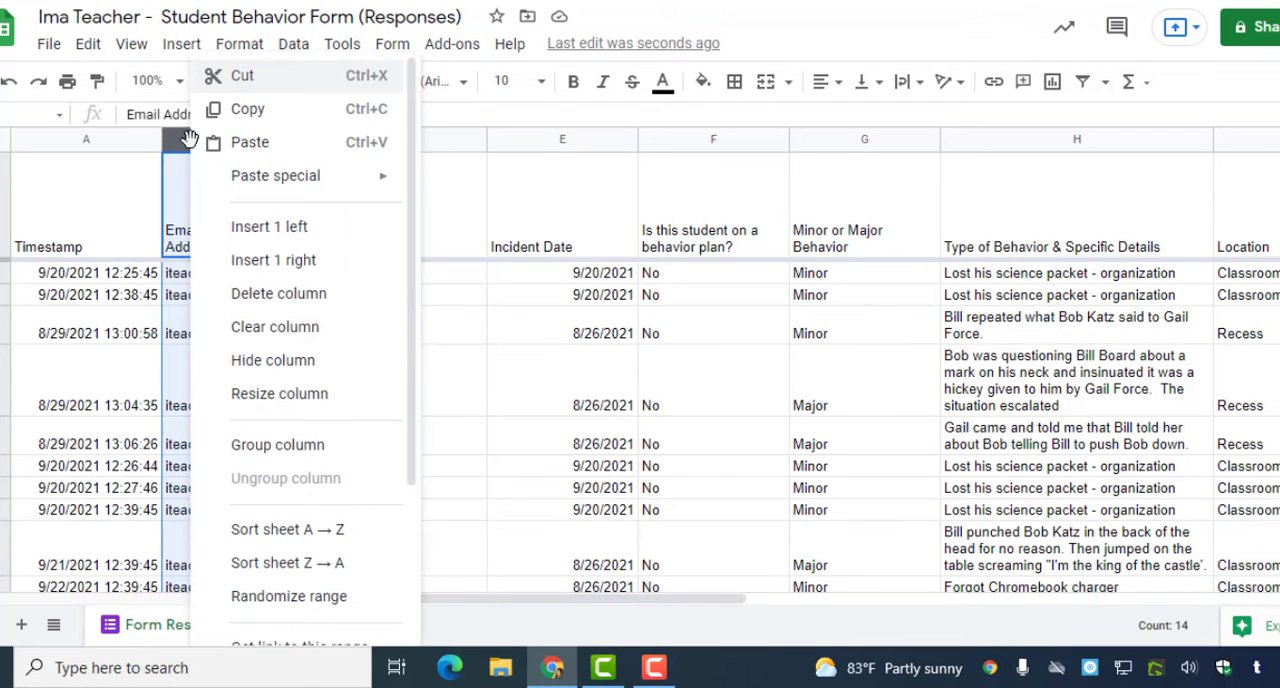
{"action": "left_click", "coordinate": [298, 362]}
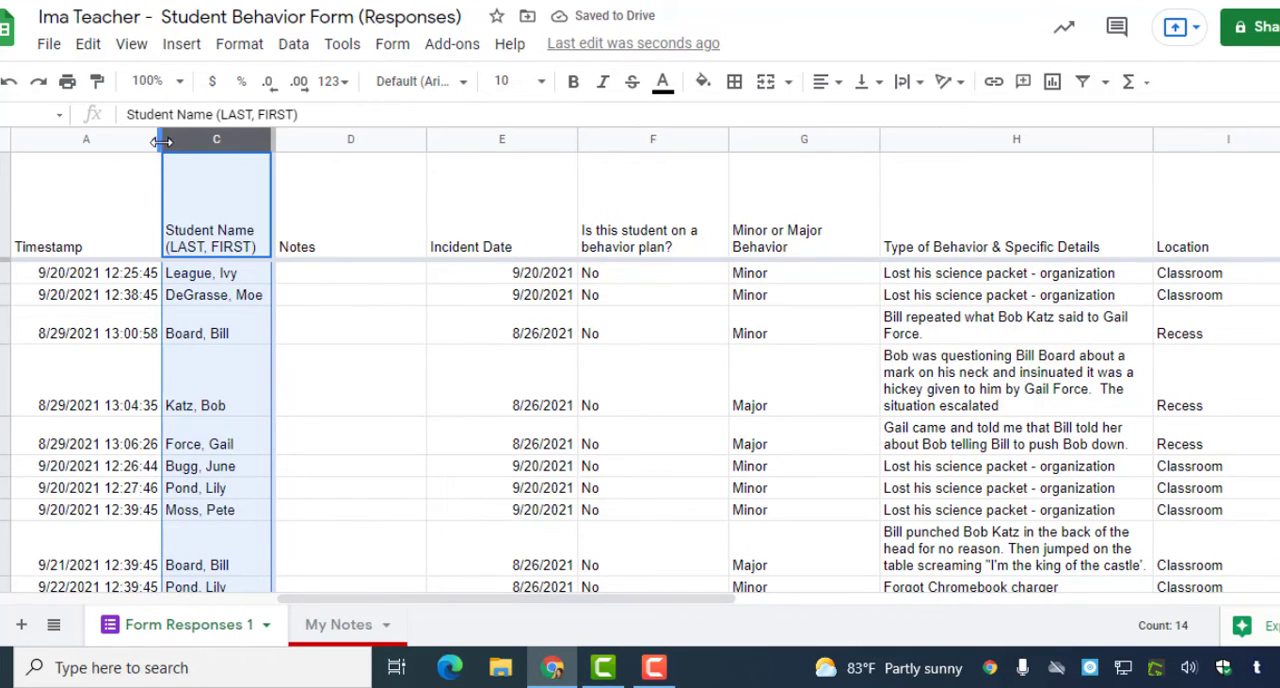
- Narrow the Timestamp, Incident Date, behavior plan and Minor or Major Behavior columns
{"action": "left_click_drag", "start_coordinate": [161, 139], "coordinate": [111, 138]}
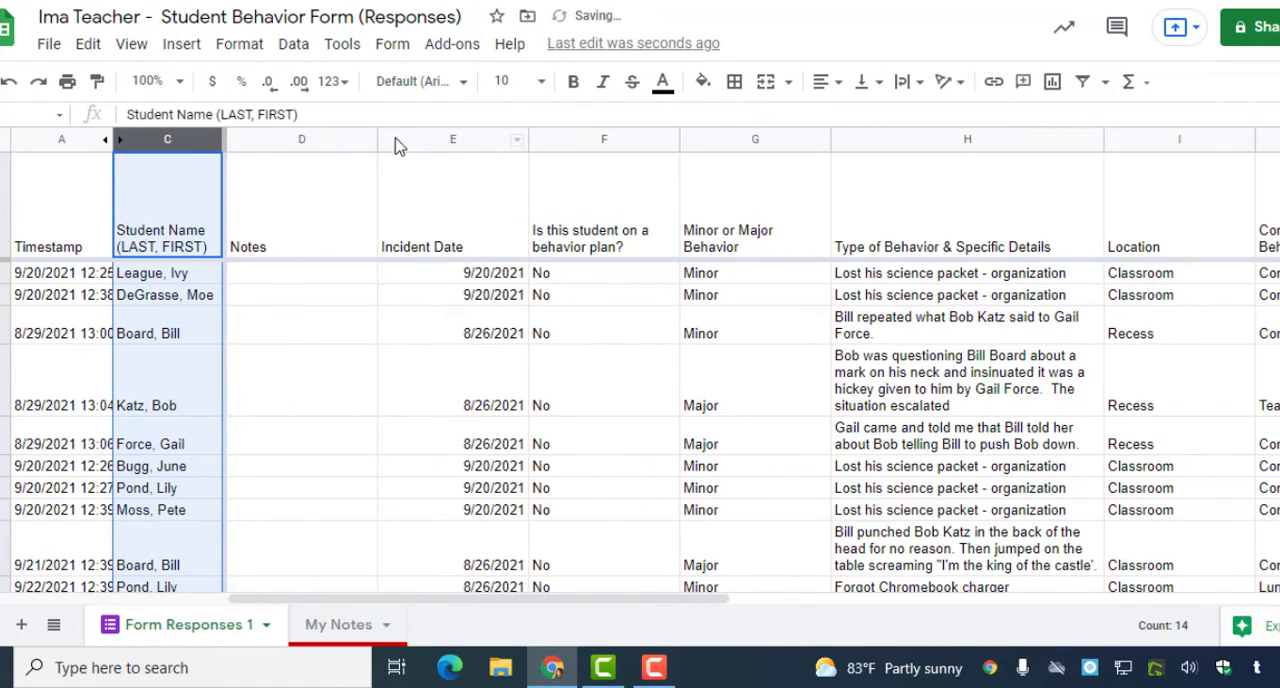
{"action": "left_click_drag", "start_coordinate": [531, 143], "coordinate": [517, 164]}
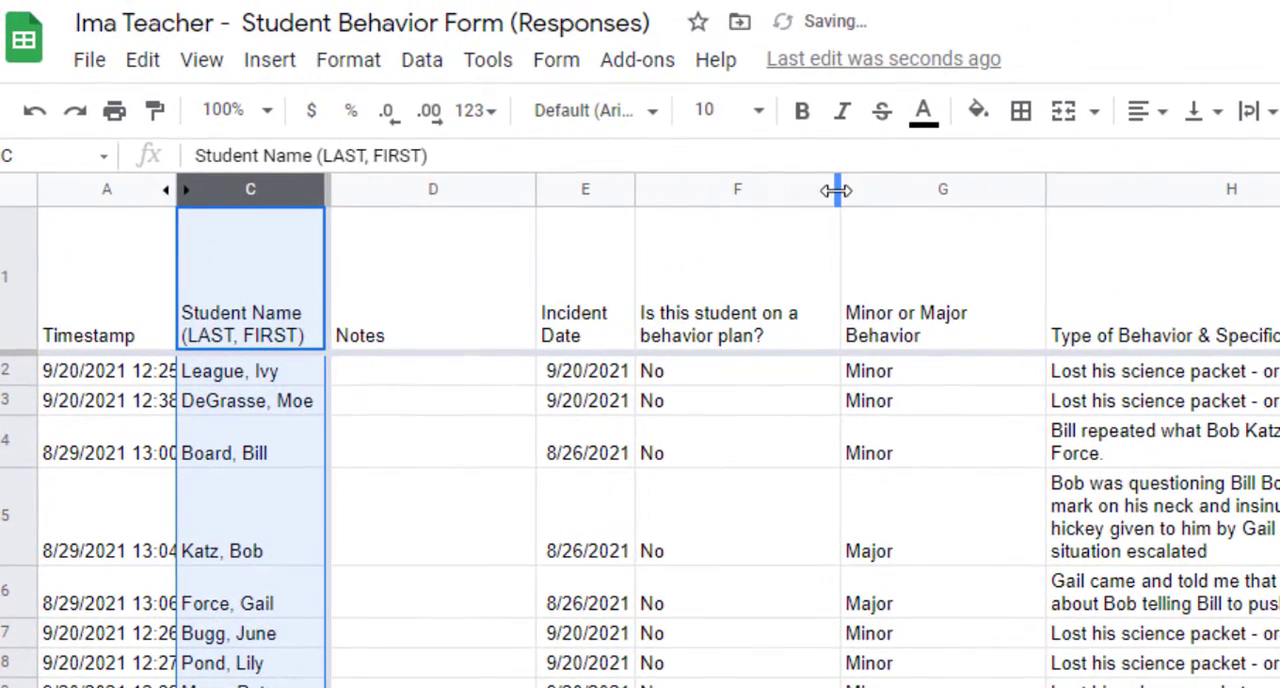
{"action": "left_click_drag", "start_coordinate": [837, 190], "coordinate": [757, 190]}
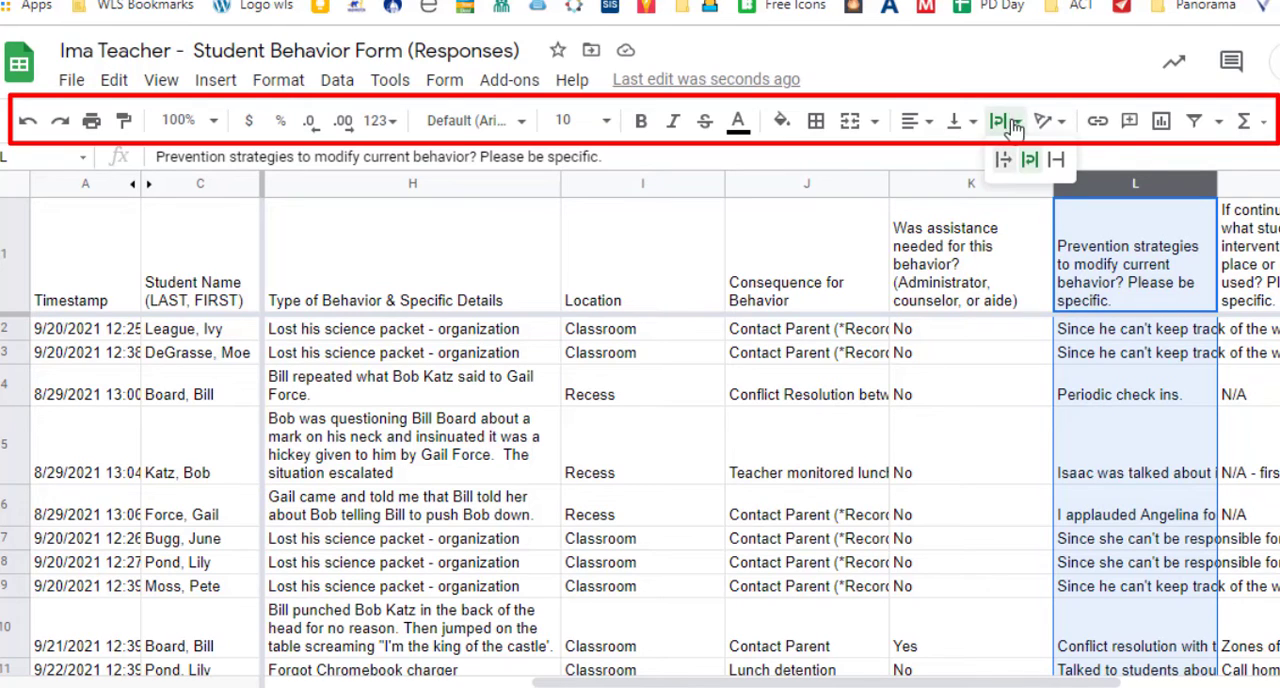
- Wrap the text in the Prevention strategies column (L) and widen that column
{"action": "left_click", "coordinate": [998, 120]}
{"action": "left_click", "coordinate": [1034, 158]}
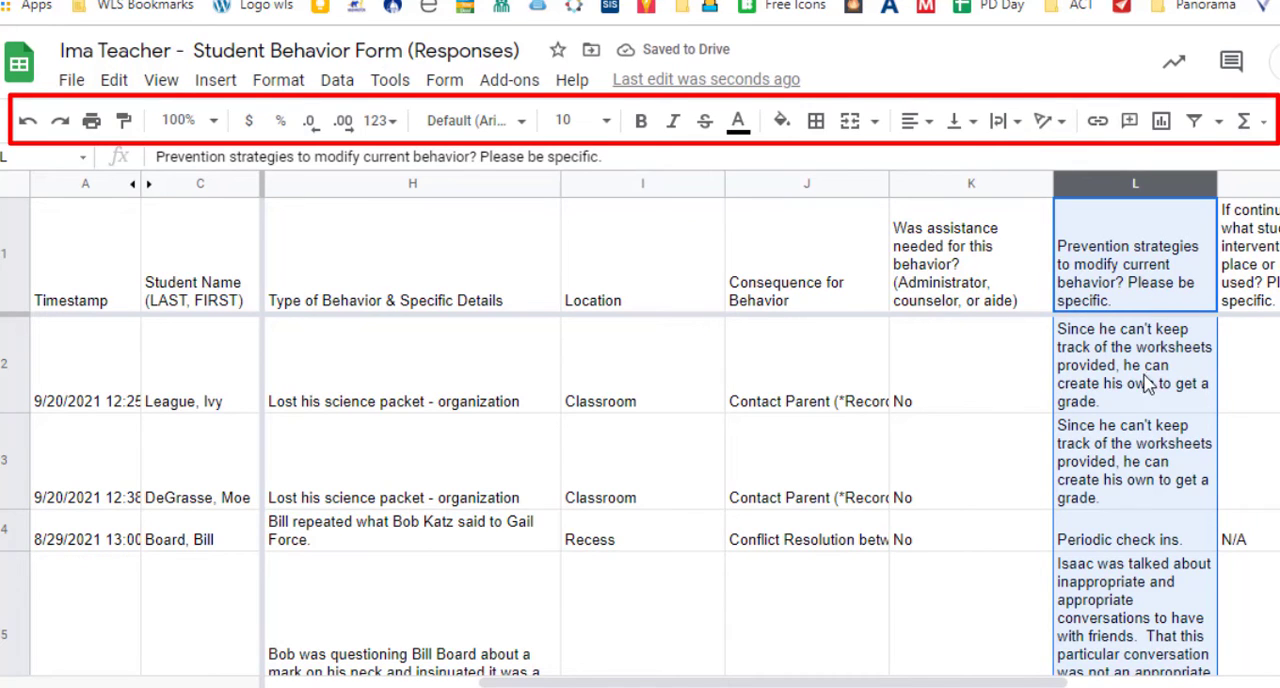
{"action": "left_click", "coordinate": [1010, 128]}
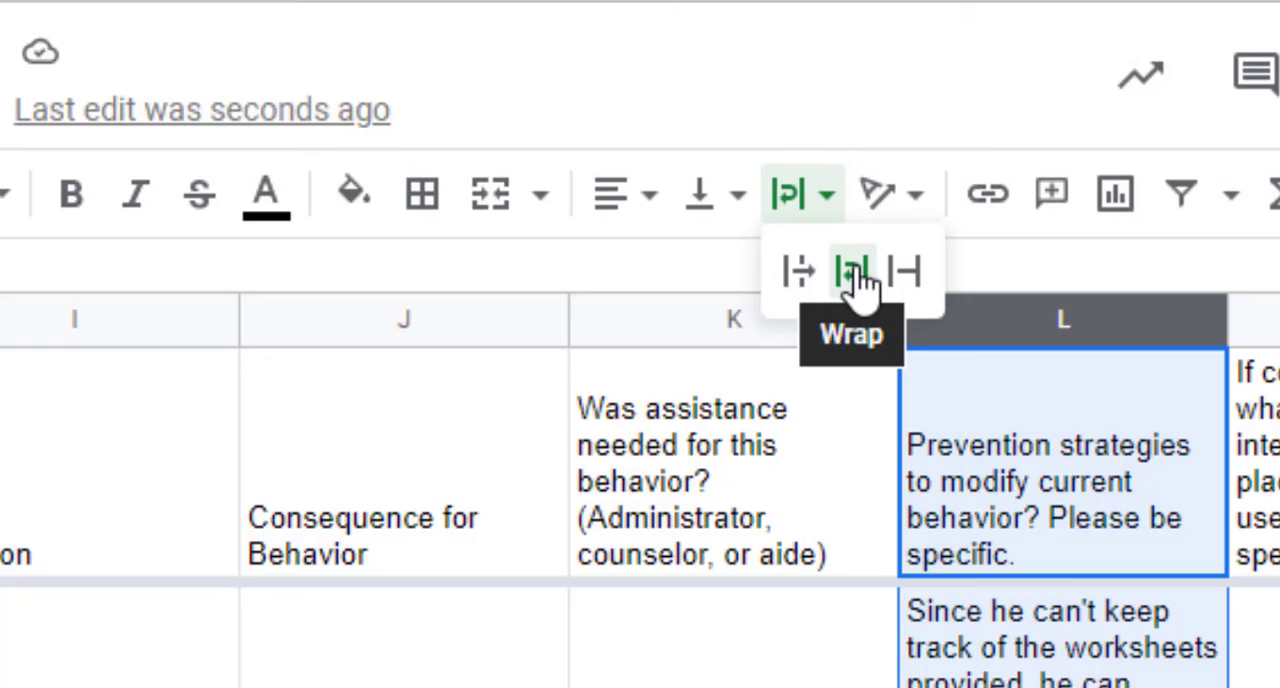
{"action": "left_click_drag", "start_coordinate": [1226, 324], "coordinate": [1246, 156]}
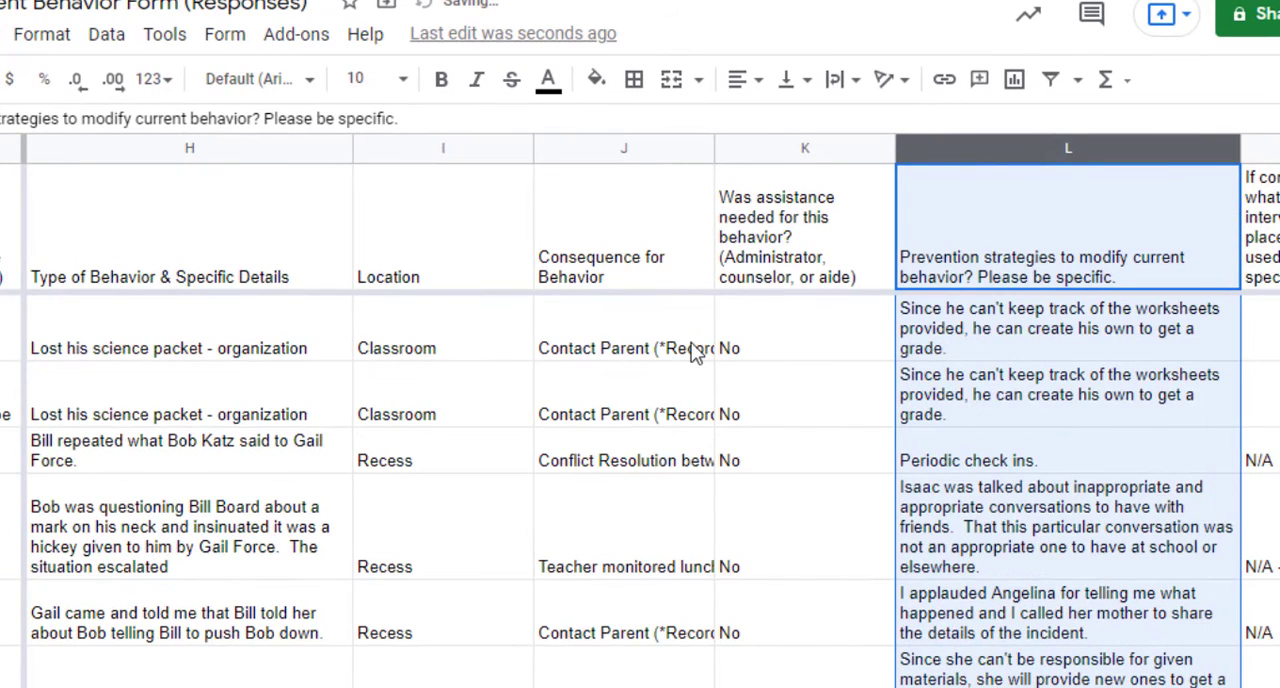
- Wrap the text in the Consequence for Behavior column (J) and widen that column
{"action": "left_click", "coordinate": [602, 150]}
{"action": "left_click", "coordinate": [846, 88]}
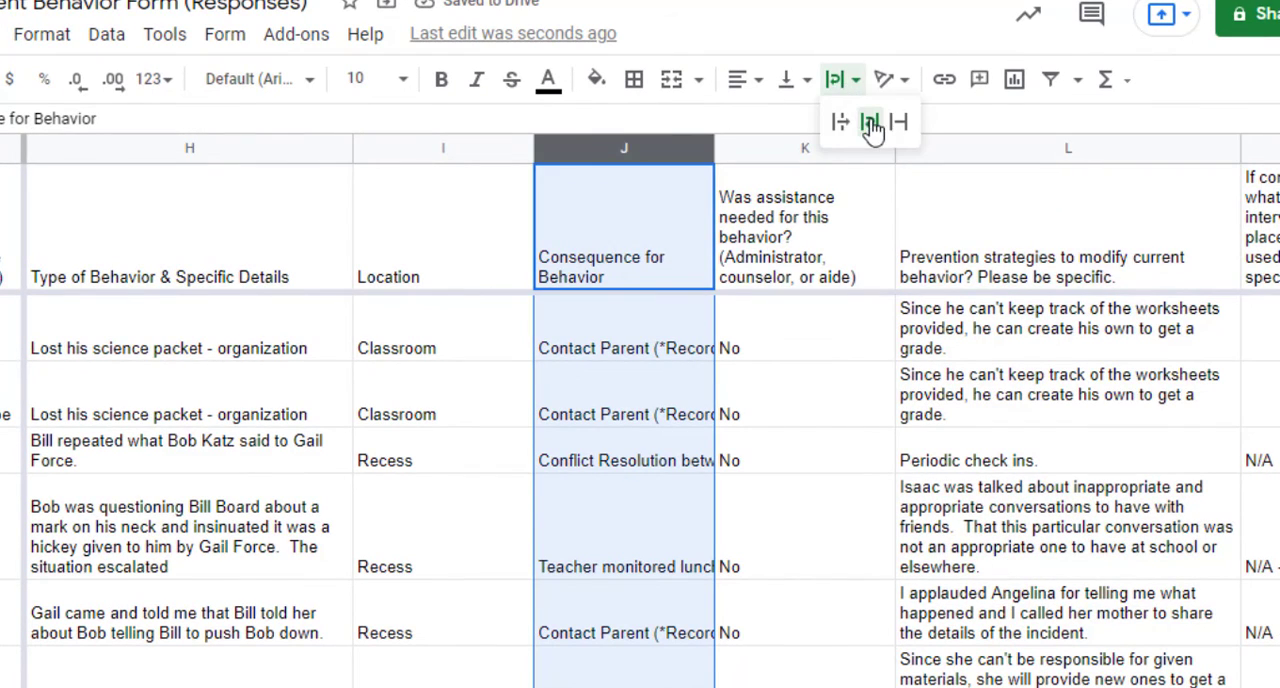
{"action": "left_click", "coordinate": [872, 121]}
{"action": "left_click", "coordinate": [585, 418]}
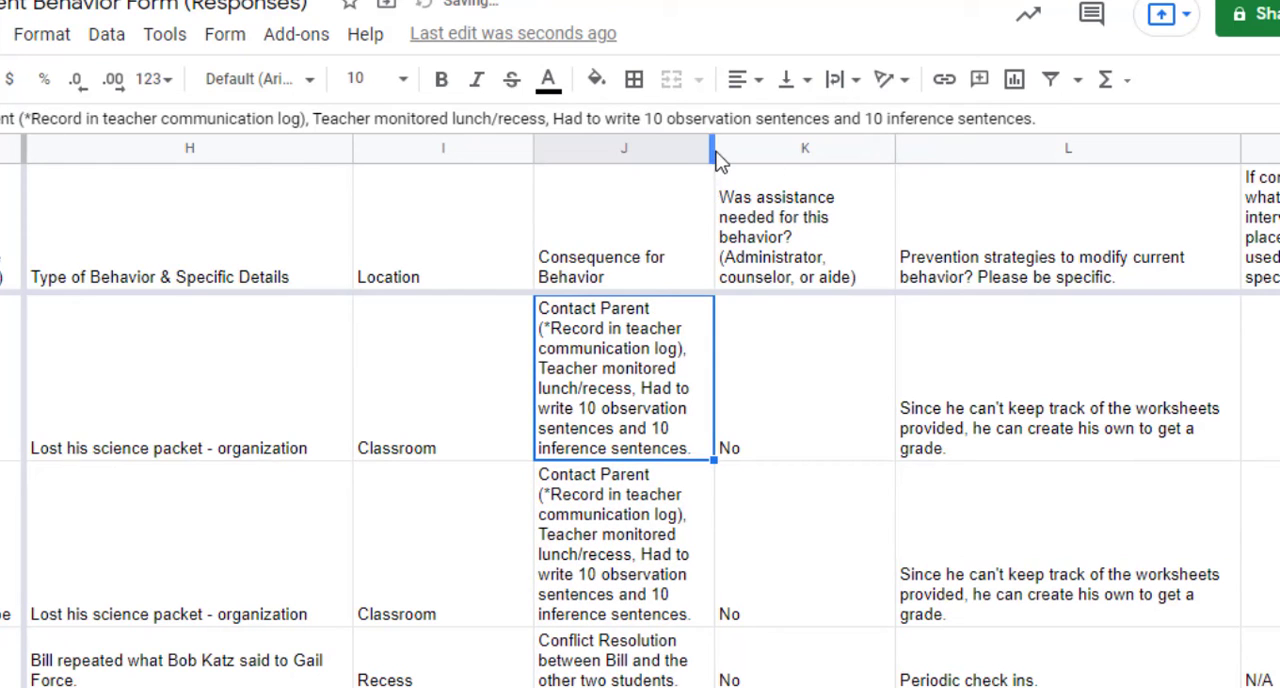
{"action": "left_click_drag", "start_coordinate": [714, 148], "coordinate": [805, 148]}
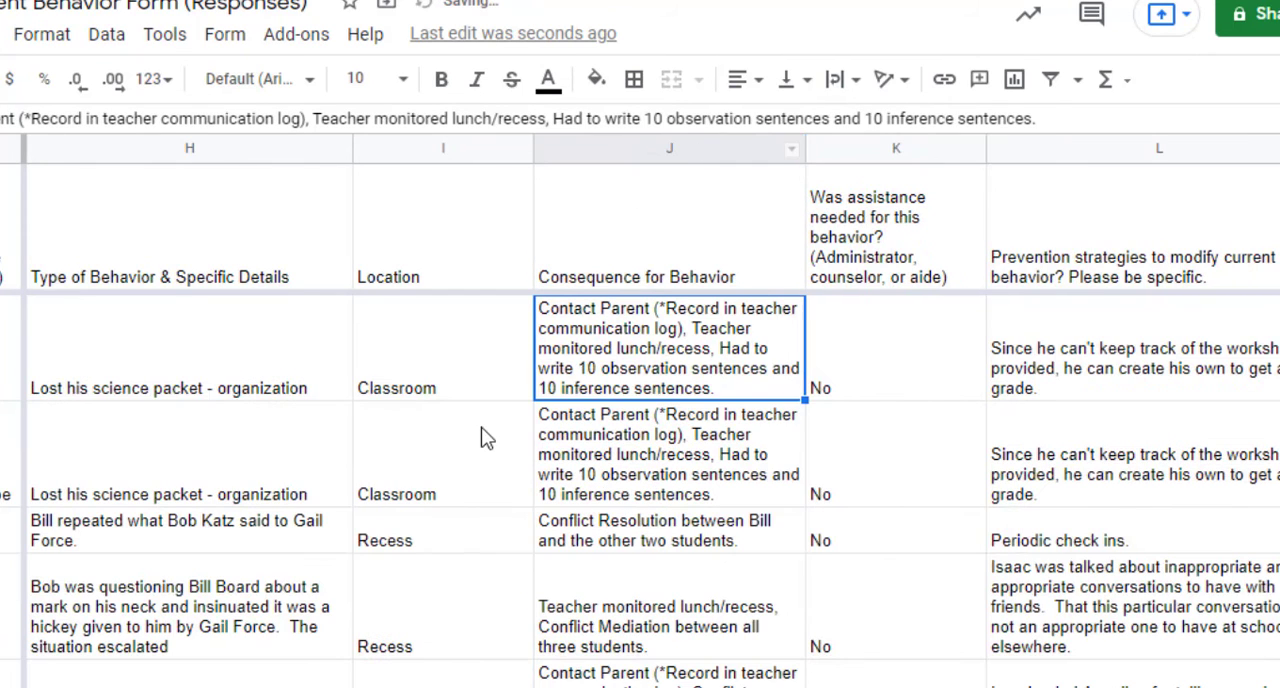
- Hide the Notes column (D)
{"action": "scroll", "coordinate": [640, 400], "scroll_direction": "left", "scroll_amount": 5}
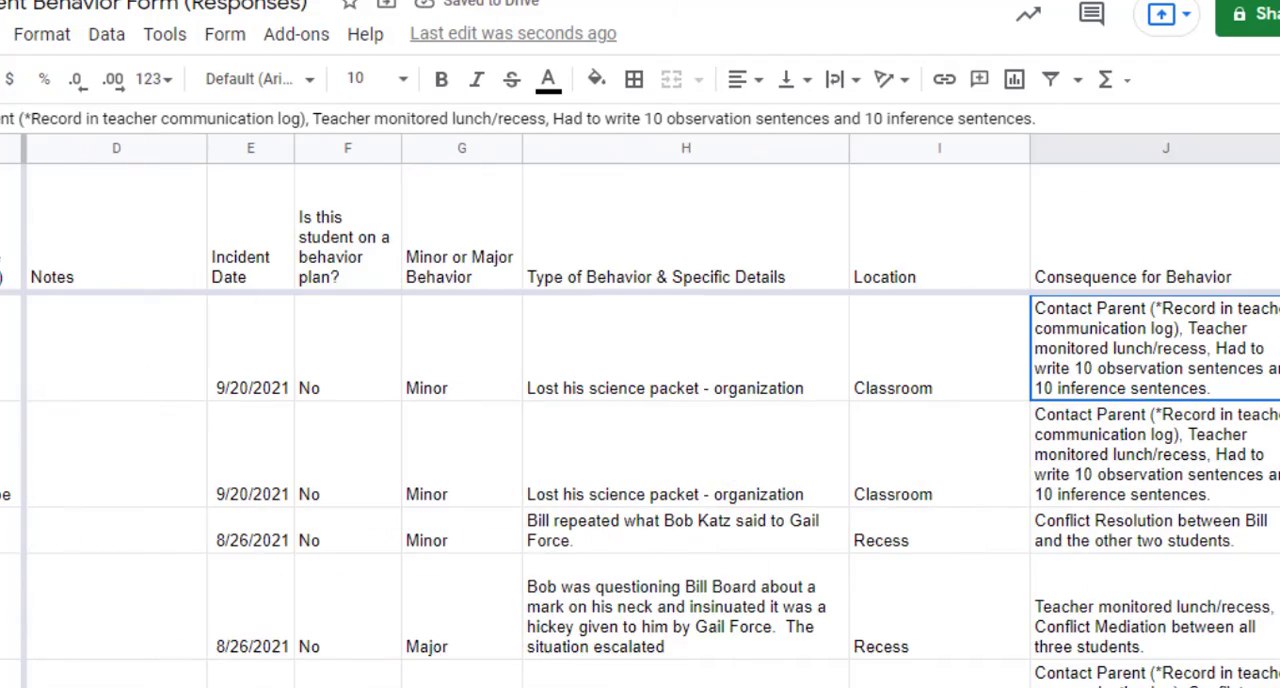
{"action": "left_click", "coordinate": [83, 150]}
{"action": "right_click", "coordinate": [83, 150]}
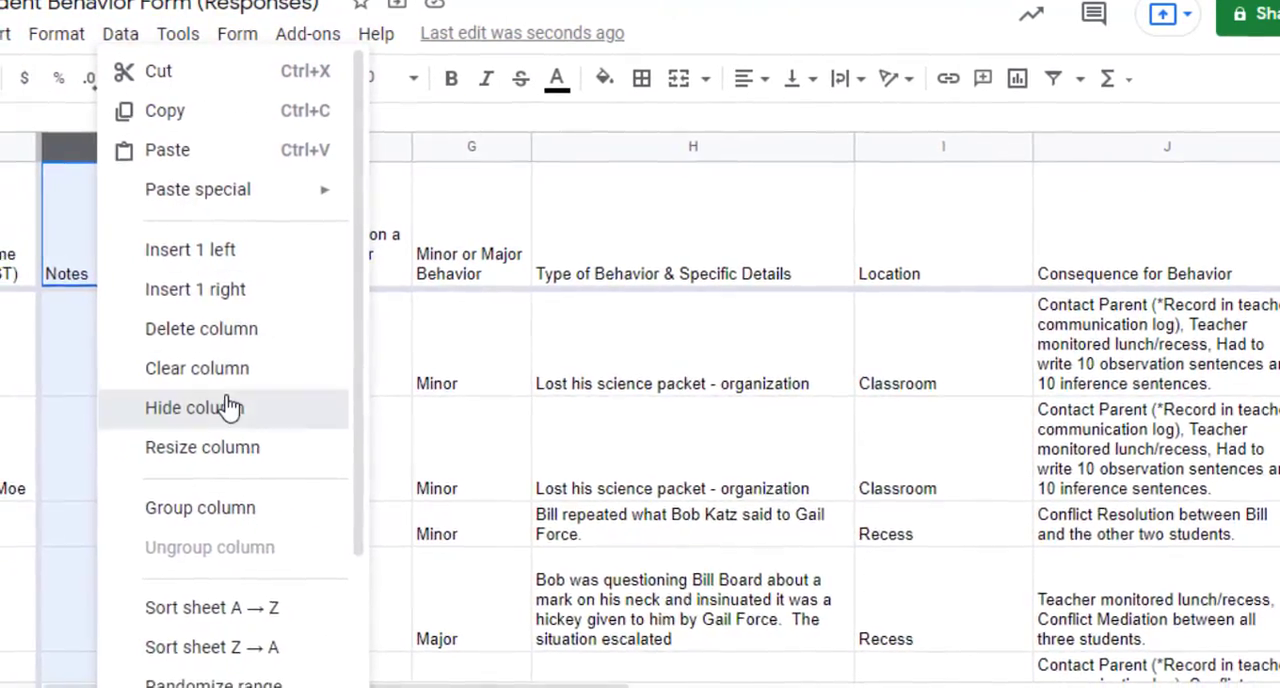
{"action": "left_click", "coordinate": [229, 329]}
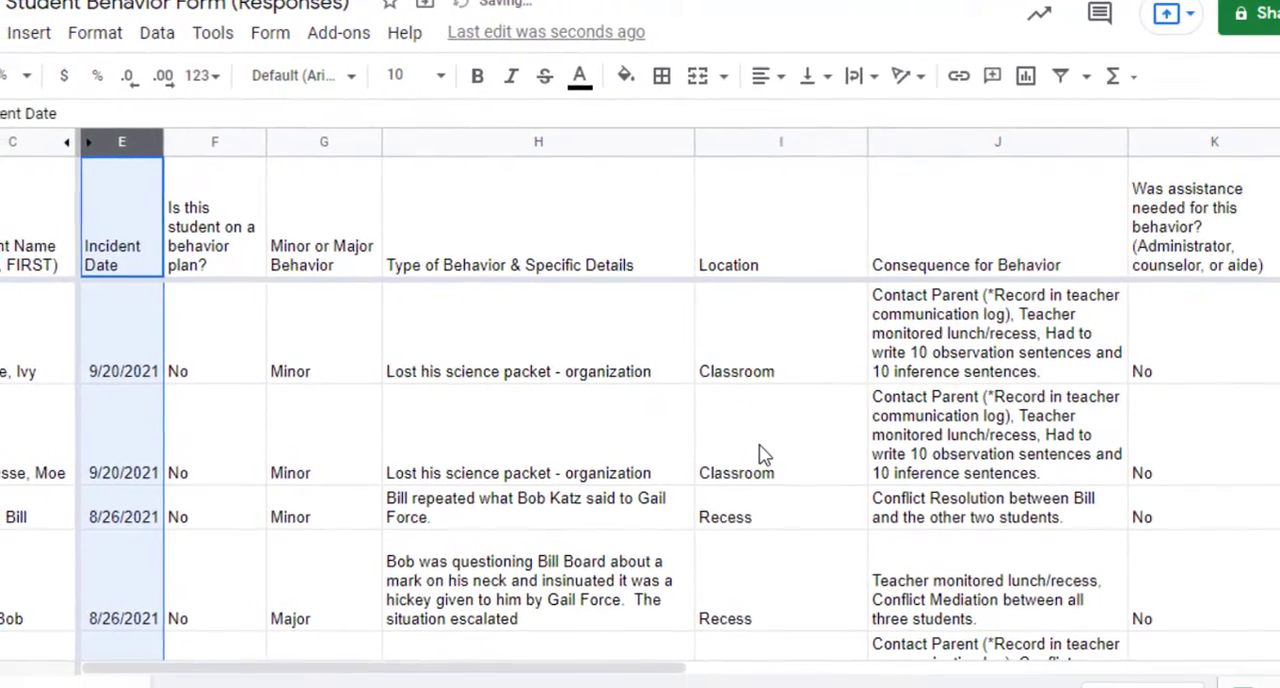